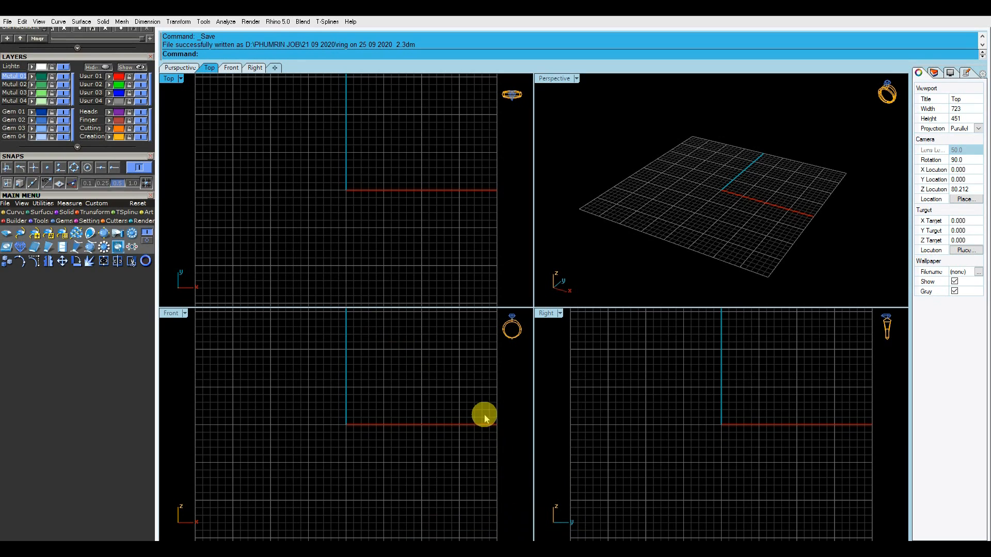
Step: Load a round diamond 7.1 mm long and wide and 4.48 mm deep at the origin
left_click(6, 233)
left_click(83, 338)
left_click(133, 309)
left_click(44, 348)
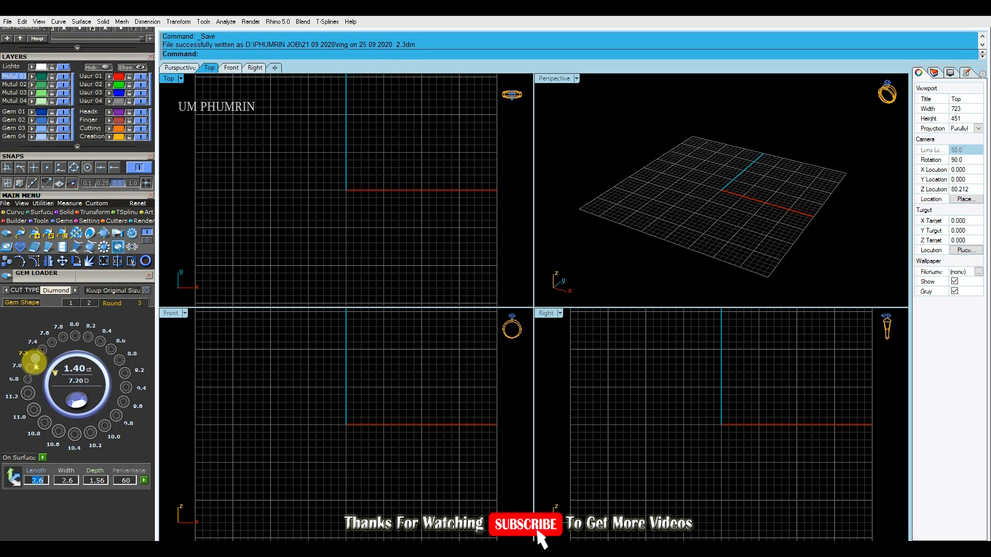
left_click(41, 479)
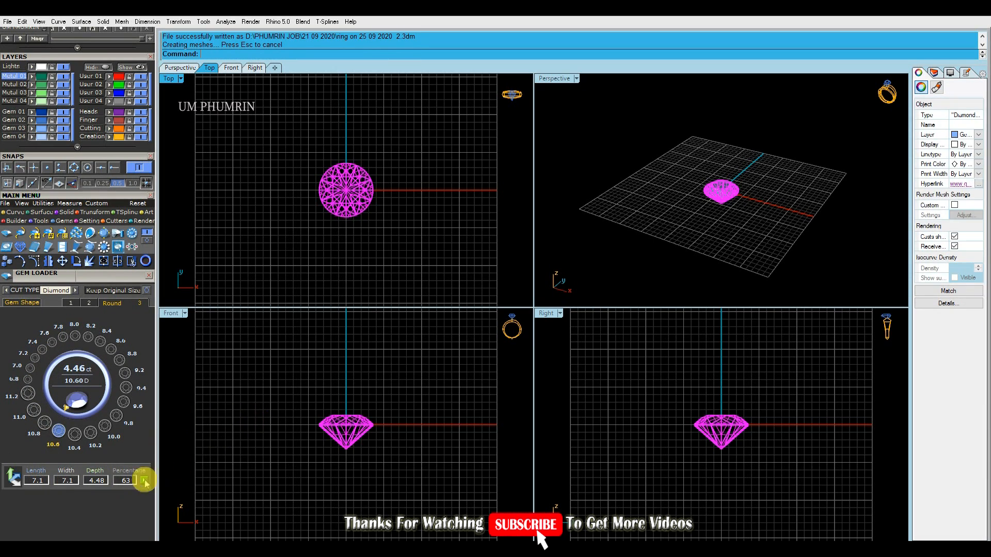
Step: Inspect the placed 7.1 mm diamond in the Top view and the maximized Perspective view
left_click(361, 246)
scroll(369, 223, "up", 6)
left_click(361, 221)
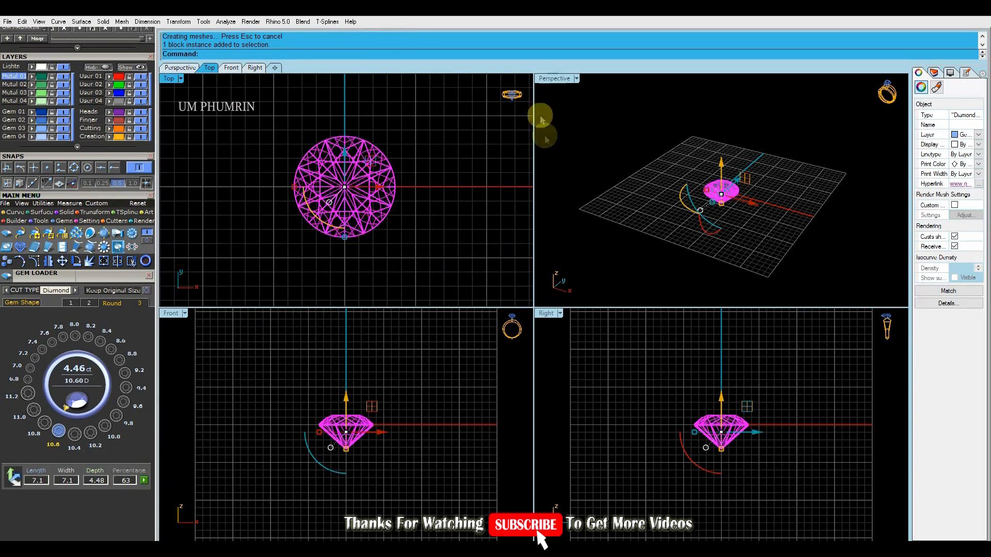
double_click(554, 78)
scroll(517, 269, "up", 4)
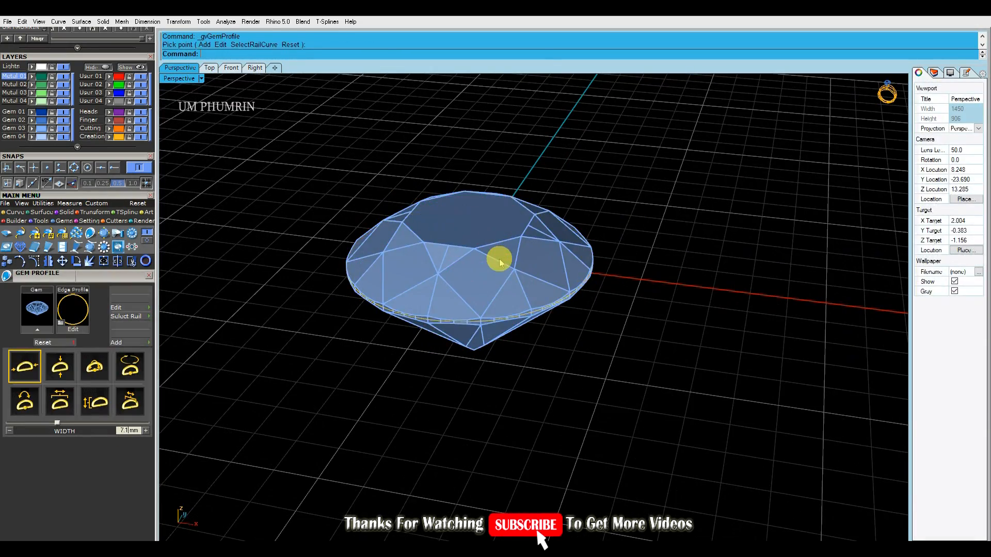
key("Delete")
scroll(515, 264, "down", 3)
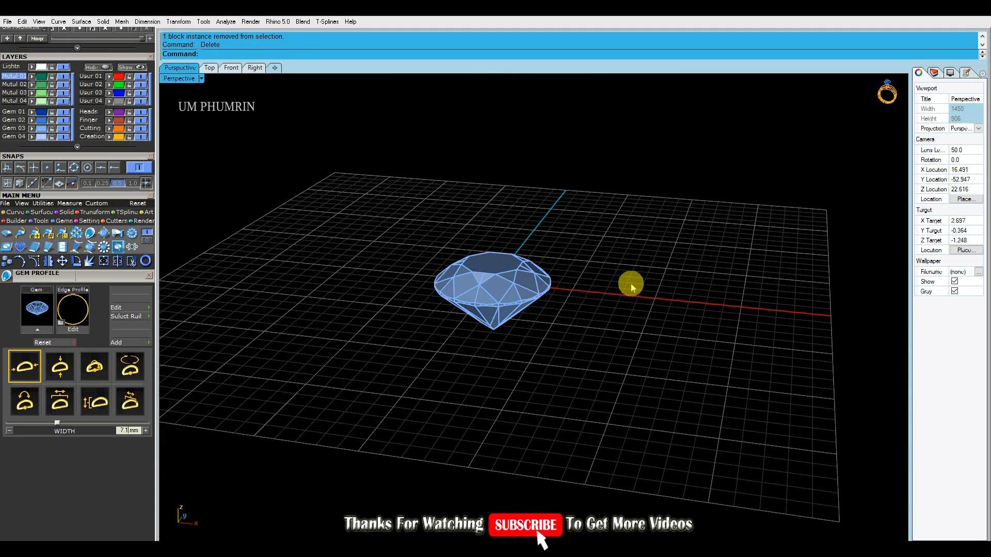
Step: Load a 2.6 mm round diamond and place it on the X axis against the centre stone's edge in the Top view
left_click(209, 67)
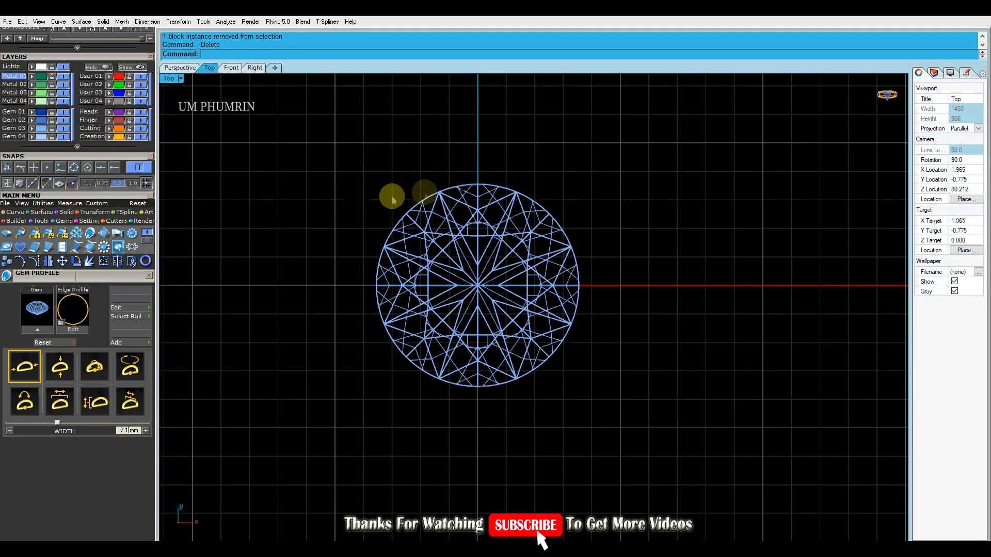
left_click(76, 247)
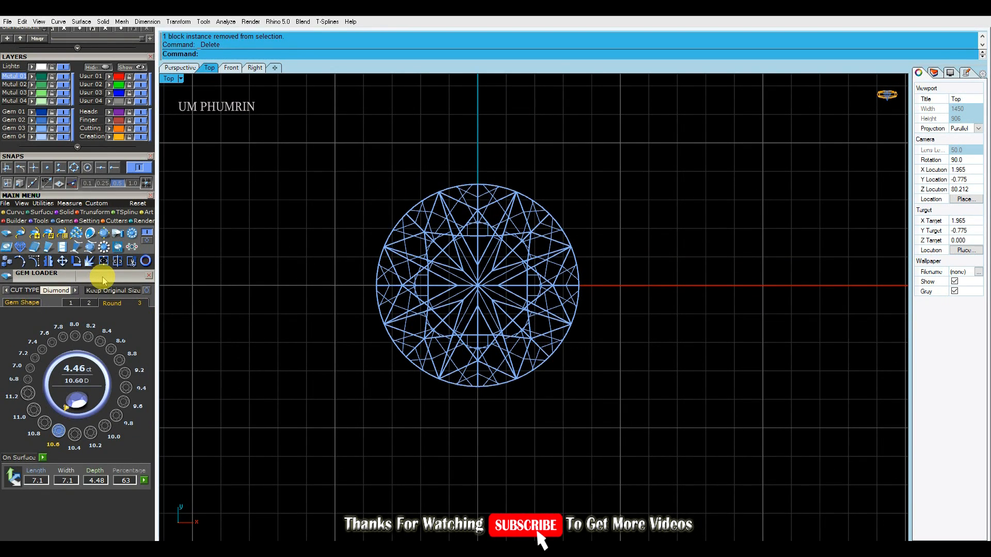
scroll(102, 277, "down", 2)
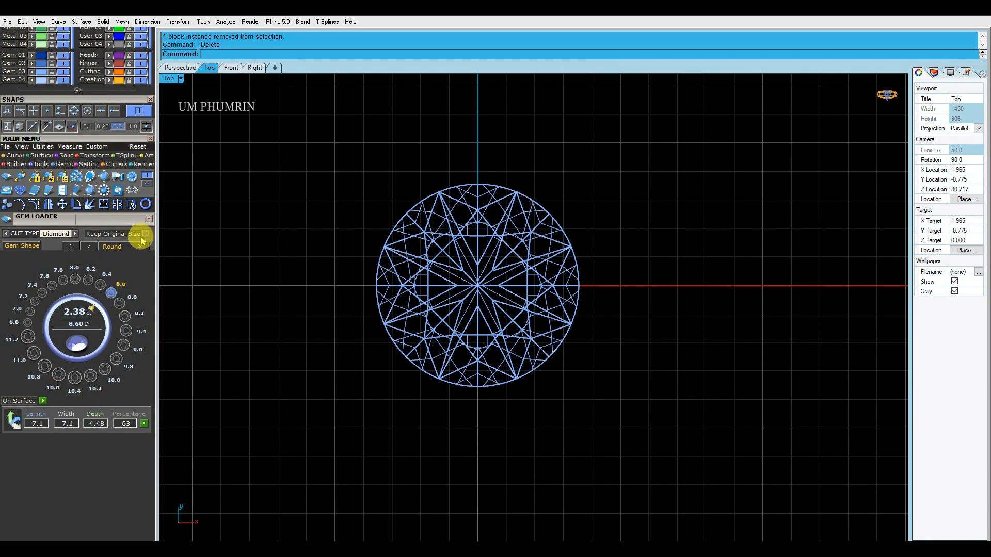
left_click(71, 246)
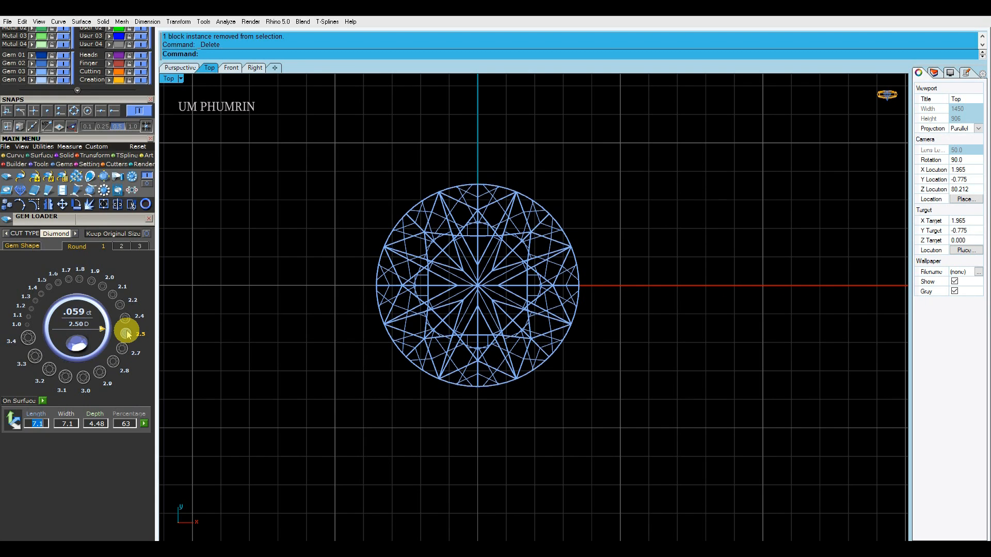
left_click(55, 389)
left_click(38, 424)
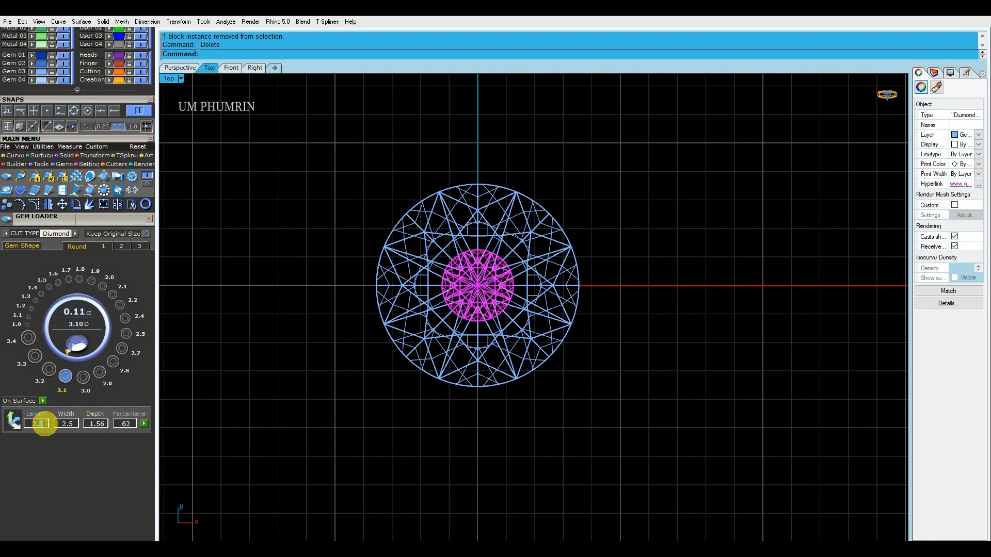
key("BackSpace")
type("6")
left_click(144, 424)
left_click_drag(461, 289, 596, 292)
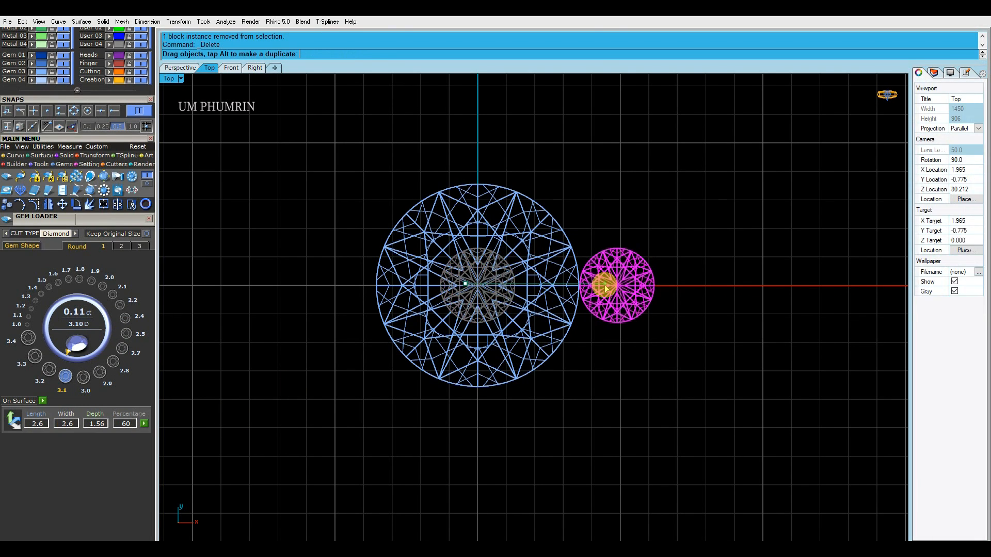
Step: Try polar arrays of 8 and 12 small diamonds around the origin
type("A")
key("Return")
type("0")
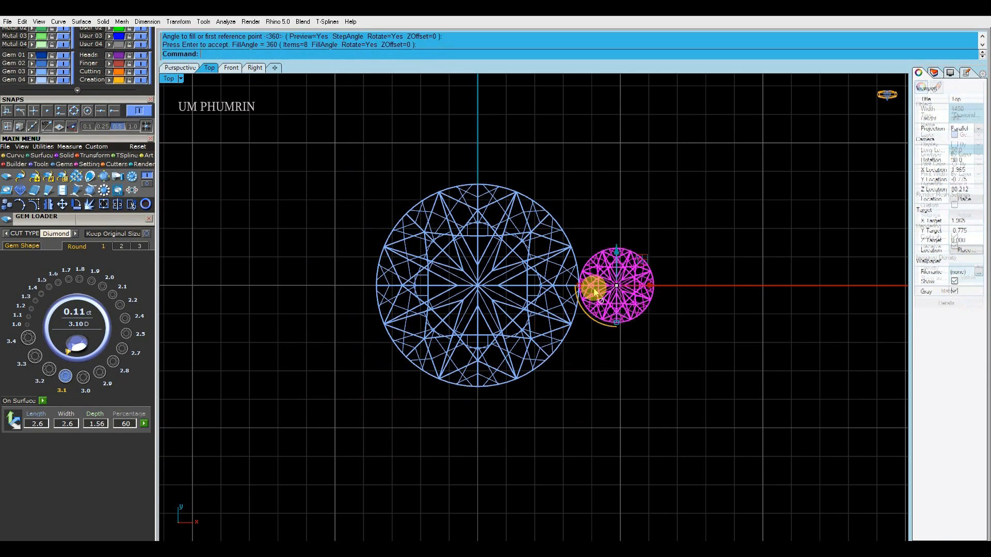
type("2")
key("Return")
key("Return")
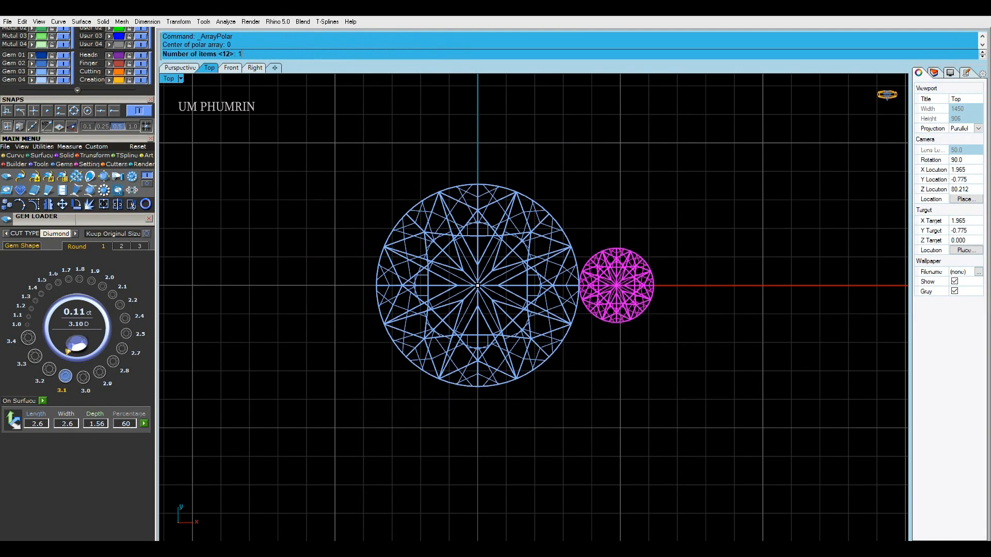
Step: Polar-array the 2.6 mm diamond around the origin with 11 items over 360 degrees
type("2")
key("Return")
key("Return")
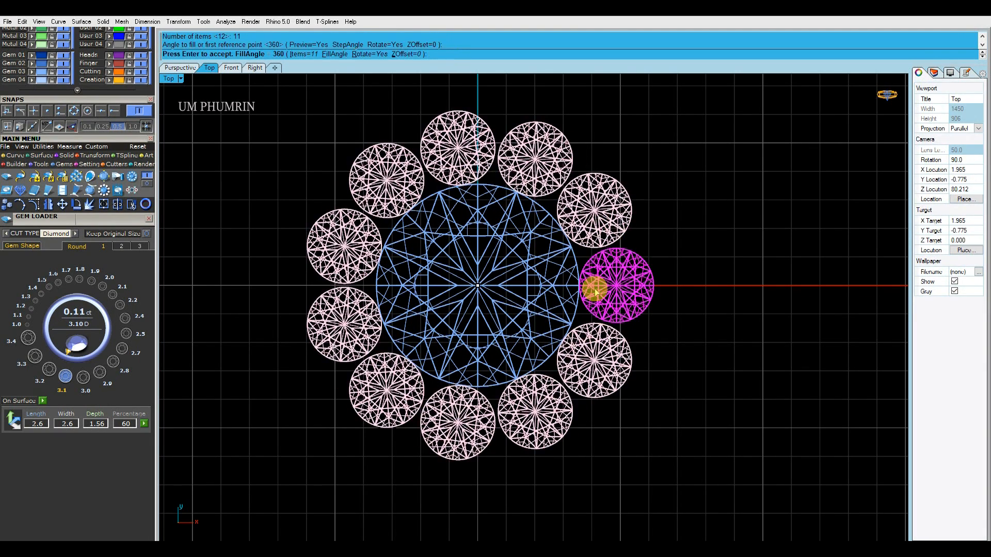
key("Return")
Step: Measure the gap between two neighbouring 2.6 mm diamonds with an aligned dimension
type("da")
key("Return")
scroll(593, 287, "up", 10)
left_click(560, 191)
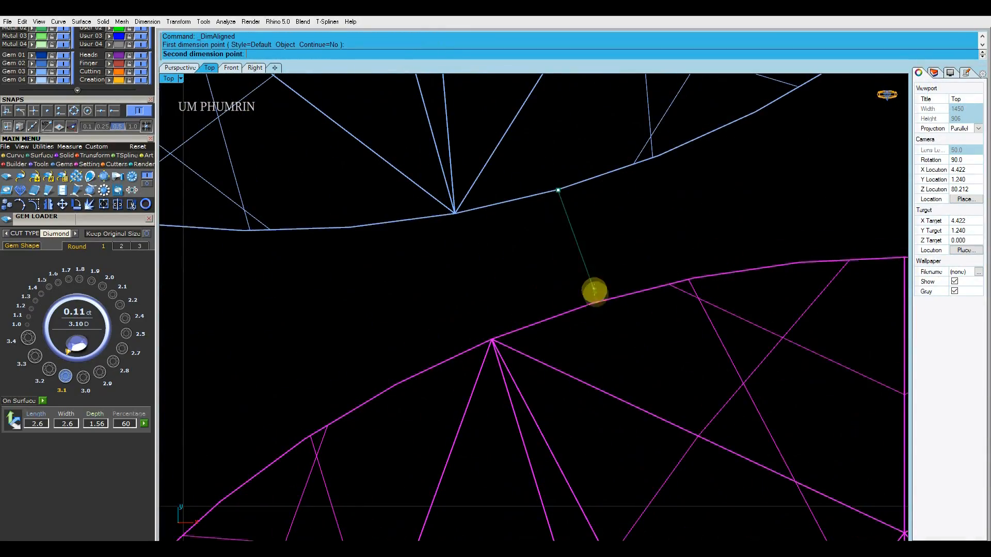
left_click(590, 303)
scroll(594, 306, "down", 8)
key("Escape")
Step: Nudge the source 2.6 mm diamond on the X axis slightly toward the centre stone
scroll(614, 339, "up", 4)
left_click(614, 338)
left_click_drag(615, 338, 608, 336)
Step: Try rotating a copy of the source 2.6 mm diamond downward about its inner girdle point in the Front view
left_click(231, 67)
scroll(564, 314, "up", 3)
type("ro")
key("Return")
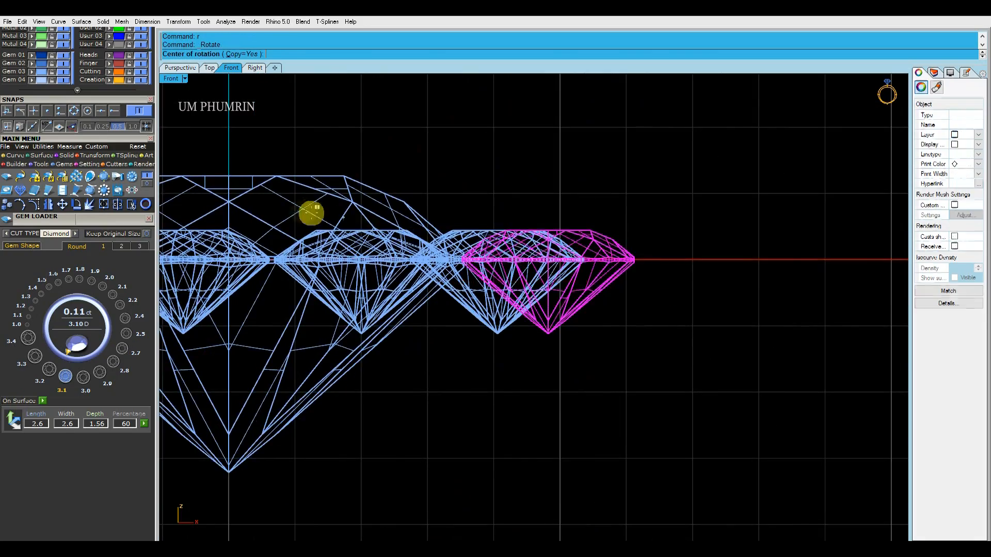
scroll(453, 254, "up", 5)
left_click(432, 239)
scroll(428, 240, "down", 4)
left_click(626, 236)
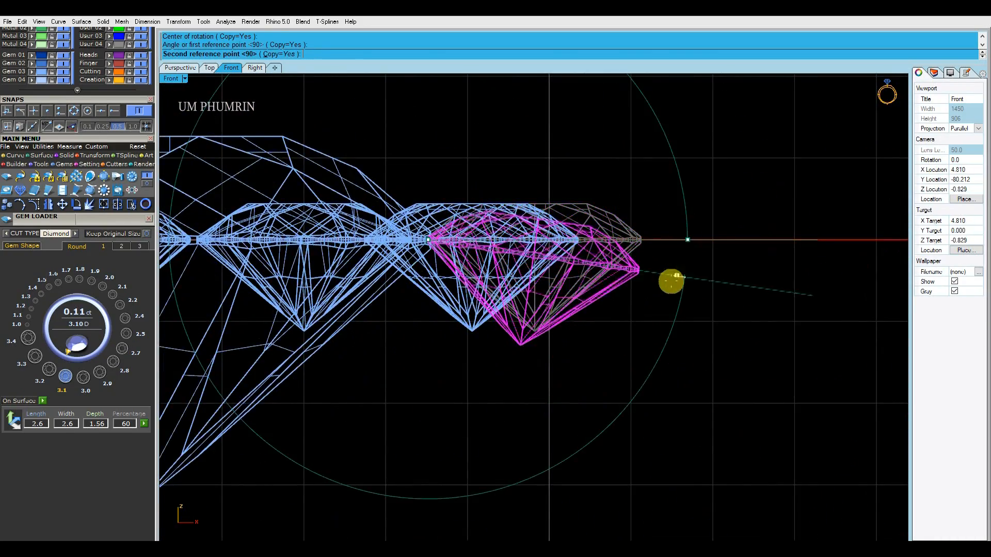
scroll(666, 284, "down", 2)
left_click(660, 294)
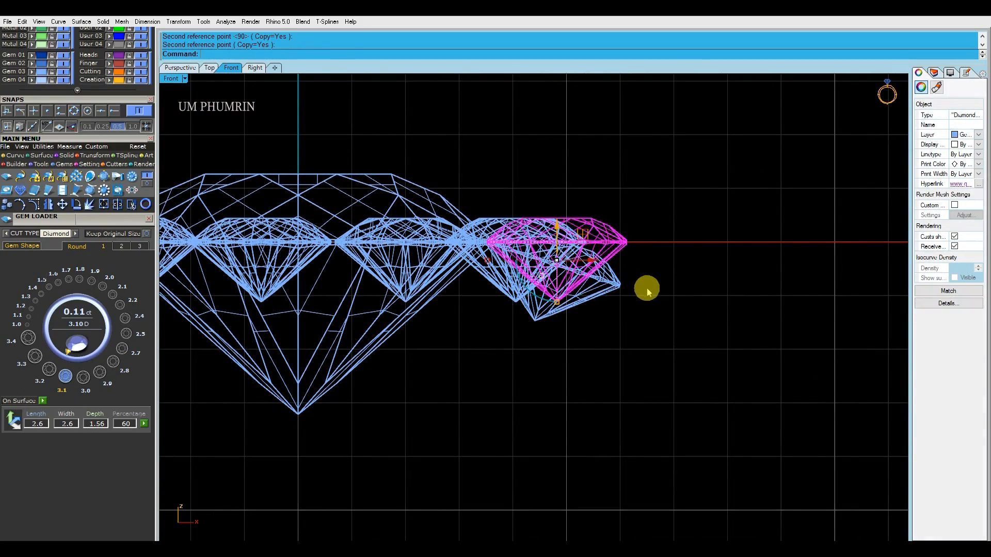
Step: Rotate the source 2.6 mm diamond about its inner girdle point with Copy=No, tilting its outer edge downward
key("Return")
left_click(238, 54)
scroll(491, 243, "up", 5)
left_click(491, 257)
scroll(611, 235, "up", 2)
left_click(779, 237)
scroll(724, 252, "down", 5)
right_click_drag(724, 252, 675, 231)
left_click(695, 286)
scroll(689, 251, "down", 4)
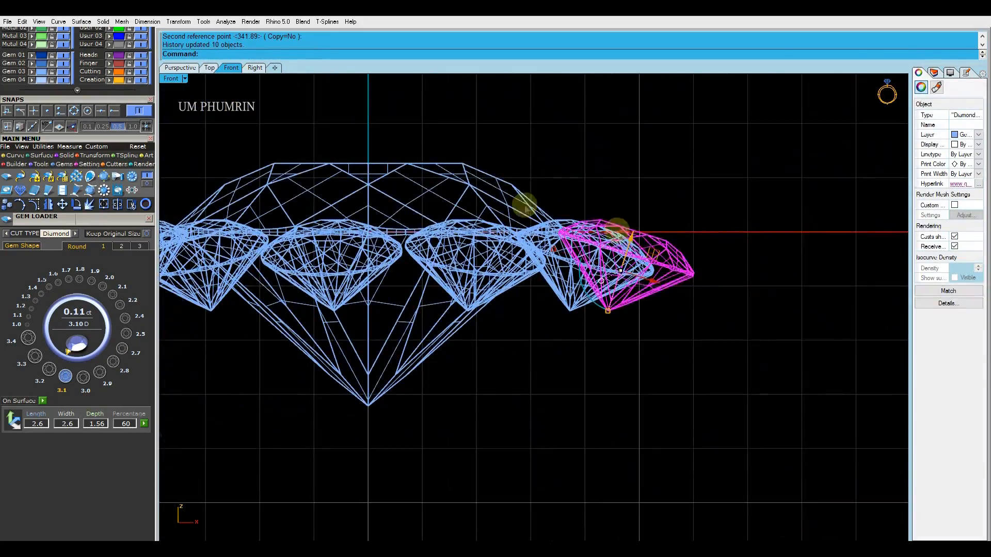
Step: Measure the gap between the tilted diamond and its neighbour in the Top view, and nudge the diamond along the X axis
left_click(209, 68)
scroll(491, 190, "up", 5)
left_click(491, 219)
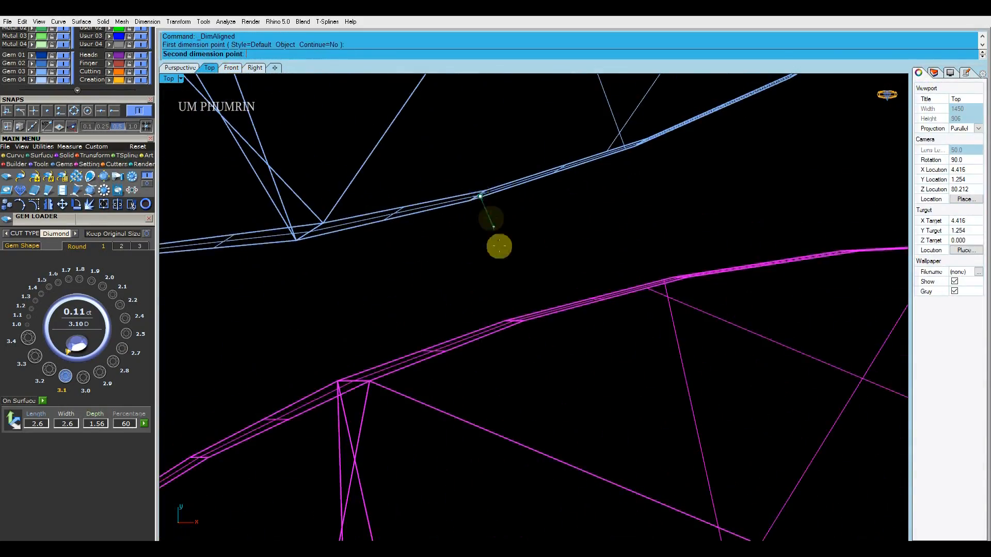
left_click(520, 317)
scroll(531, 265, "down", 4)
left_click(531, 265)
scroll(559, 321, "up", 2)
Step: Recheck the gap between the source diamond and its neighbour with another aligned dimension
type("da")
key("Return")
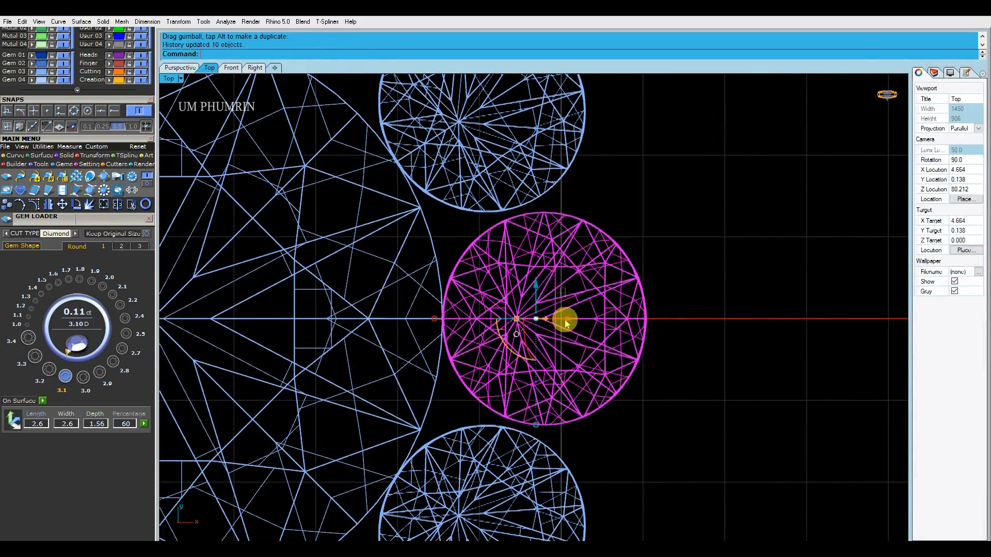
scroll(527, 229, "up", 2)
scroll(527, 229, "up", 3)
scroll(496, 246, "up", 2)
left_click(467, 240)
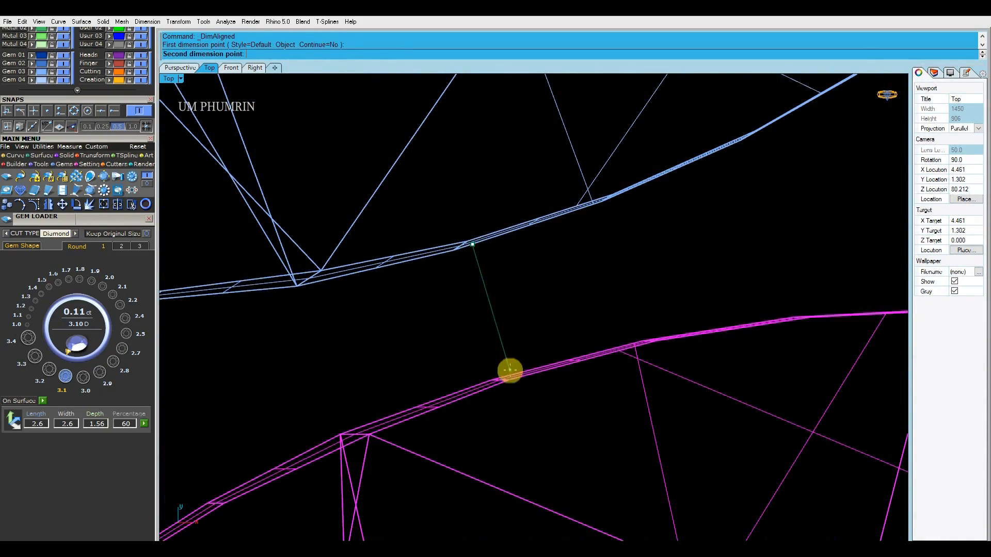
scroll(511, 372, "down", 1)
left_click(523, 335)
left_click(522, 336)
scroll(547, 349, "down", 8)
Step: Rotate the source 2.6 mm diamond again in the Front view to adjust the downward tilt of its outer edge
left_click(180, 68)
right_click_drag(232, 126, 552, 227)
left_click(231, 67)
scroll(497, 202, "up", 5)
type("E")
key("Return")
scroll(473, 221, "up", 3)
left_click(471, 221)
scroll(472, 221, "down", 2)
left_click(555, 221)
scroll(555, 221, "down", 4)
left_click(635, 246)
Step: Save the file and inspect the diamond halo from above and from the side in the Perspective view
left_click(180, 68)
right_click_drag(511, 155, 513, 213)
scroll(513, 214, "down", 3)
scroll(697, 245, "up", 5)
left_click(697, 246)
key("ctrl+s")
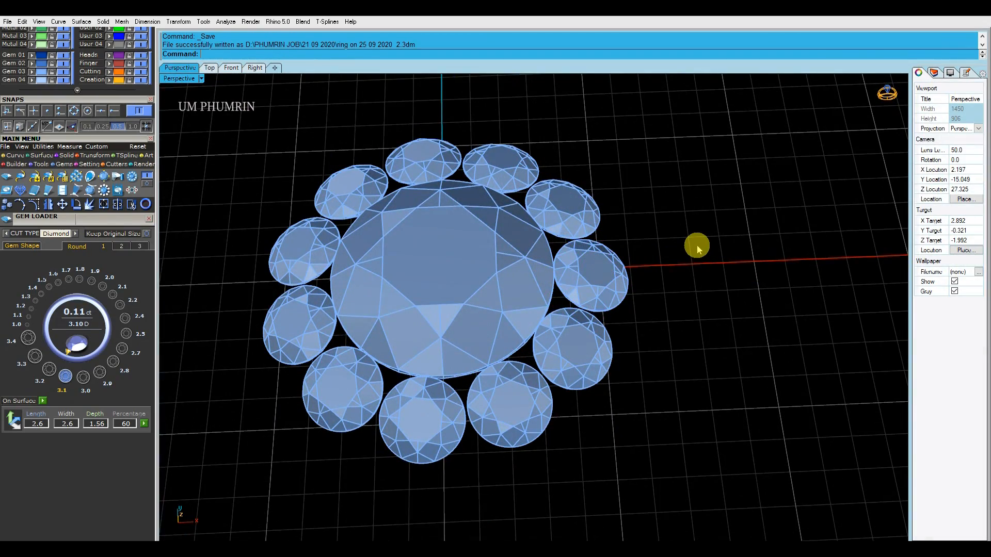
scroll(720, 246, "down", 2)
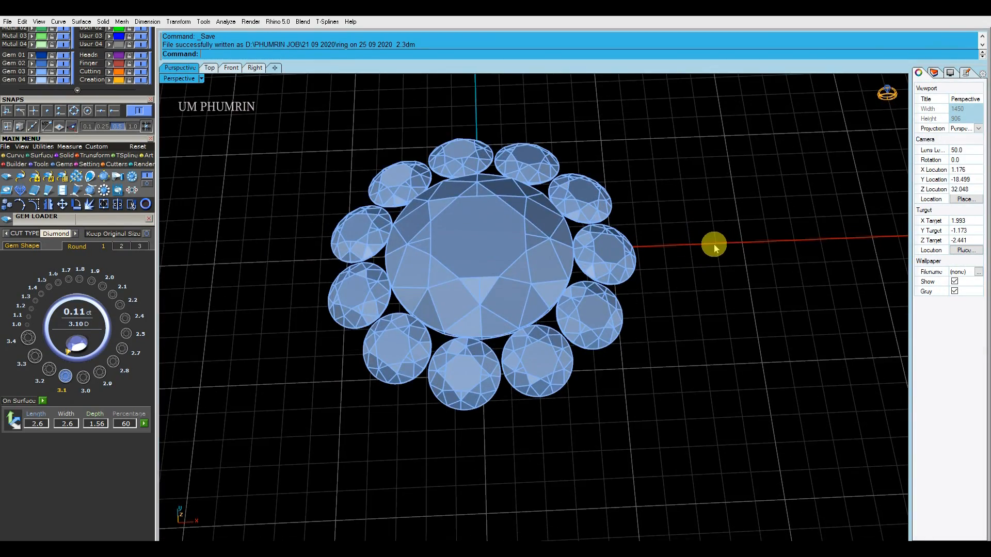
right_click_drag(714, 246, 684, 193)
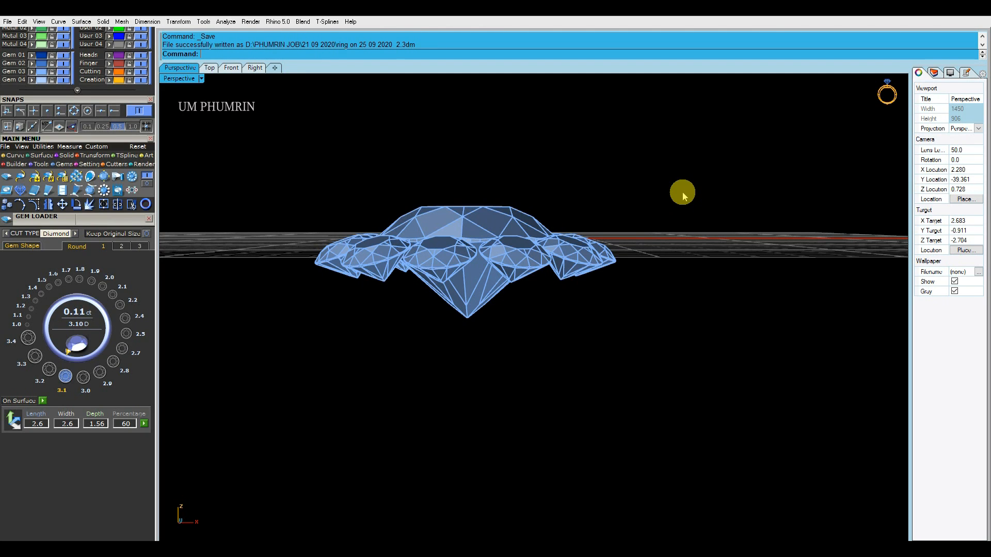
right_click_drag(682, 195, 689, 244)
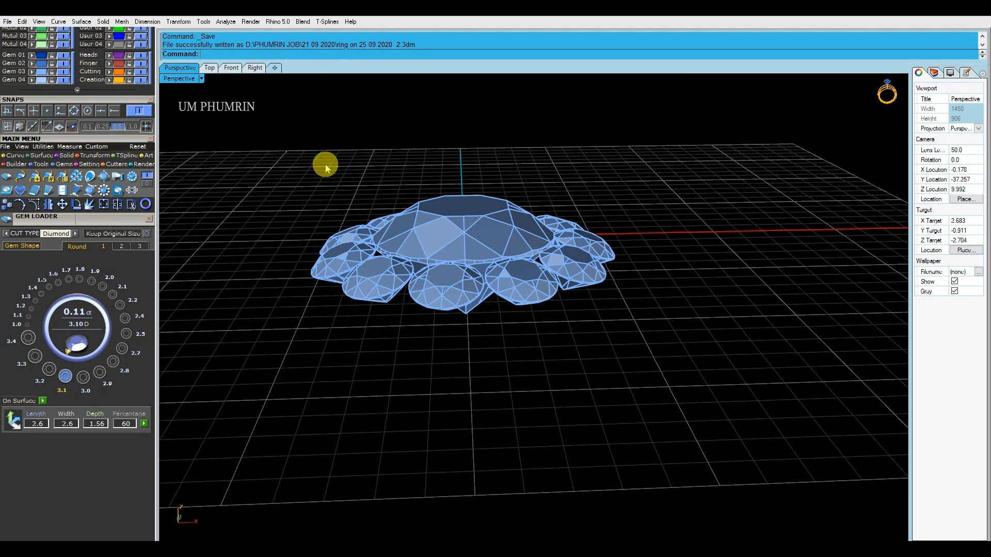
Step: Build a conical surface following the tilt of the small diamonds around the centre stone
key("ctrl+F2")
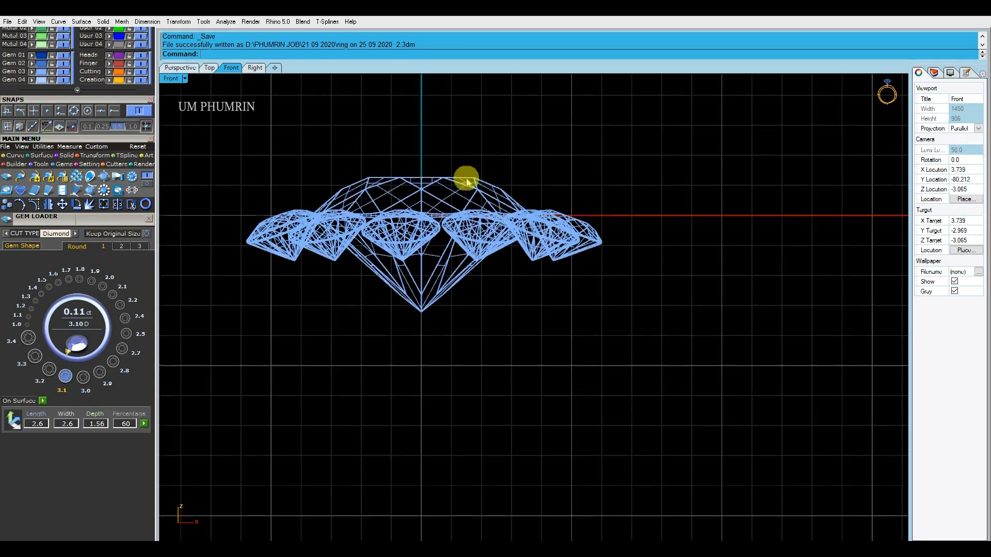
left_click(466, 230)
key("Escape")
key("ctrl+F4")
right_click_drag(533, 182, 580, 317)
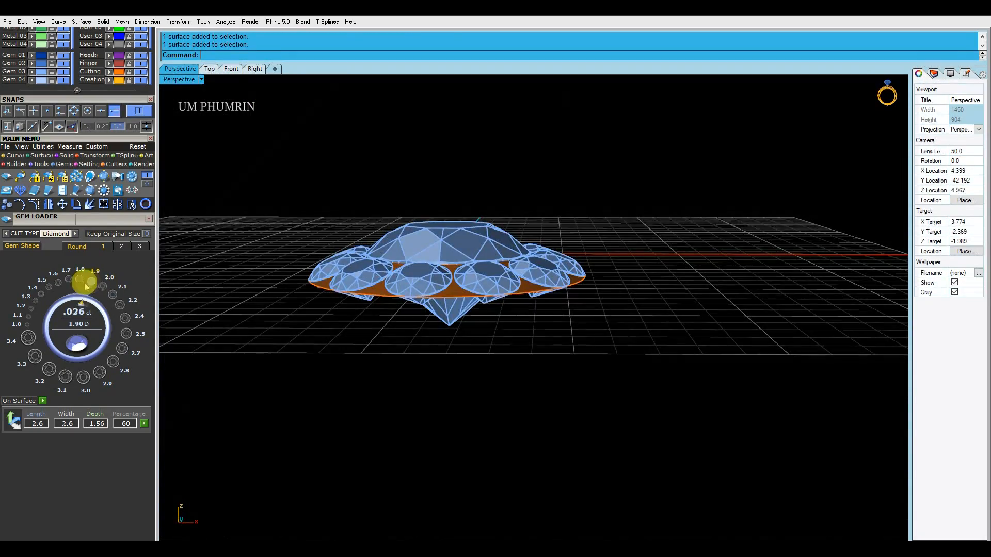
Step: Load a 1.6 mm round diamond and move it just outside the halo on the X axis, below the halo's level
key("ctrl+F1")
left_click_drag(425, 293, 574, 294)
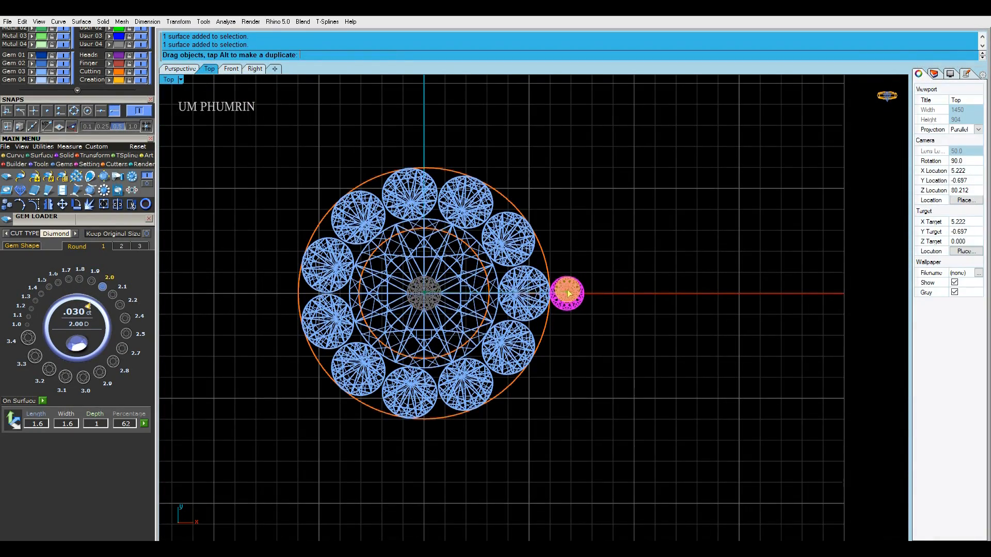
left_click(231, 68)
left_click_drag(626, 195, 631, 286)
Step: Rotate the 1.6 mm diamond in the Front view until its girdle stands vertical below the halo's outer edge
type("r")
key("Return")
scroll(555, 225, "up", 1)
left_click(114, 110)
scroll(487, 237, "up", 3)
left_click(500, 232)
scroll(648, 232, "down", 2)
scroll(661, 243, "down", 3)
left_click(671, 250)
left_click(547, 283)
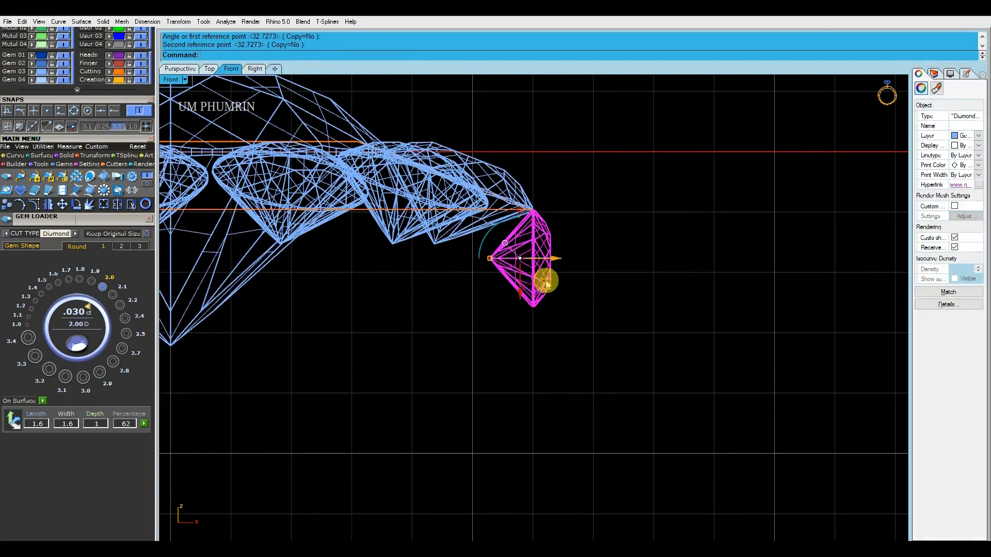
Step: Tilt the upright 1.6 mm diamond slightly about its upper girdle point and nudge it against the halo's outer edge
scroll(547, 283, "up", 3)
scroll(542, 271, "down", 3)
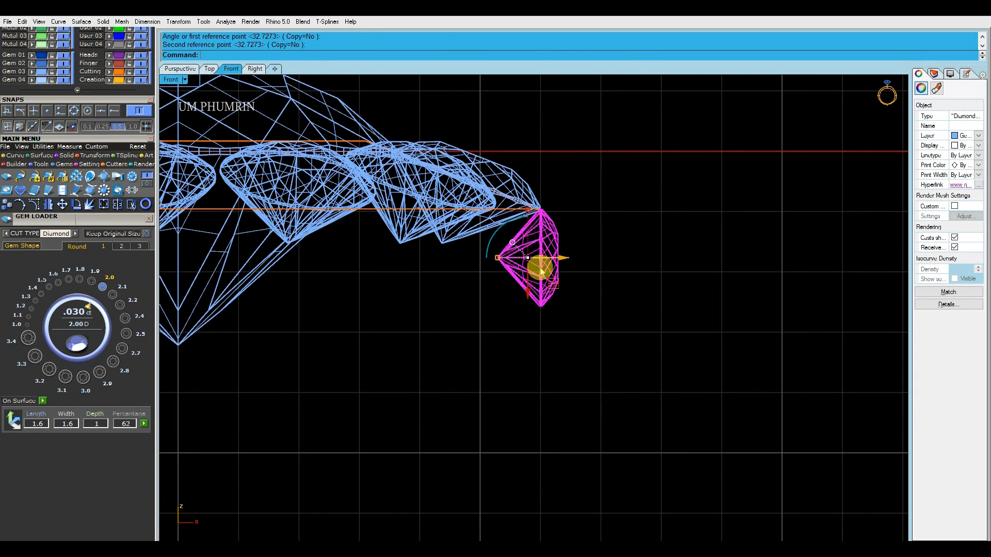
left_click(76, 205)
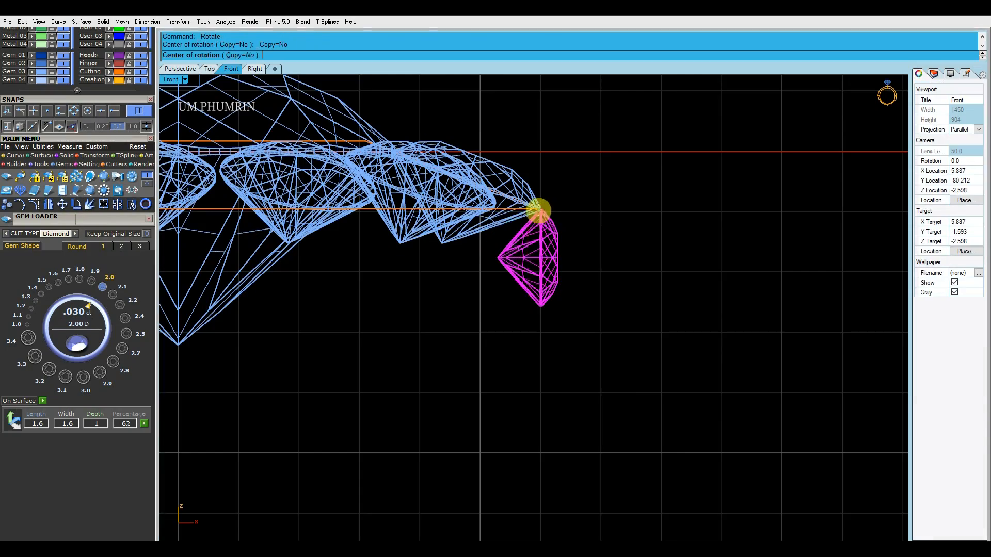
scroll(541, 209, "up", 6)
left_click(541, 209)
left_click(564, 370)
left_click(586, 375)
left_click_drag(534, 328, 538, 330)
scroll(538, 326, "down", 2)
scroll(562, 303, "down", 9)
scroll(564, 307, "up", 2)
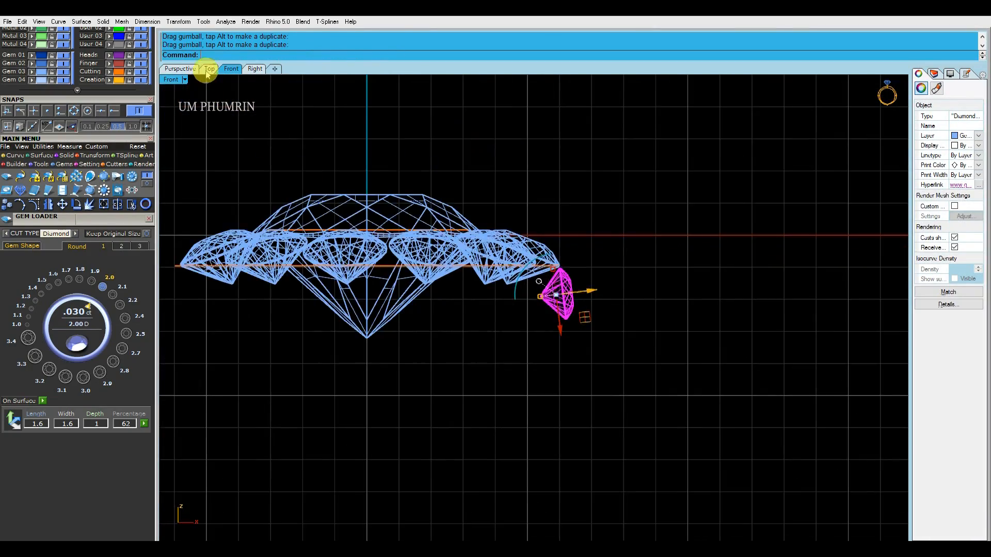
Step: Try a polar array of the tilted 1.6 mm diamond around the origin in the Top view with 11 items
left_click(209, 68)
scroll(540, 190, "up", 2)
type("a")
key("Return")
type("0")
key("Return")
right_click_drag(520, 187, 529, 170)
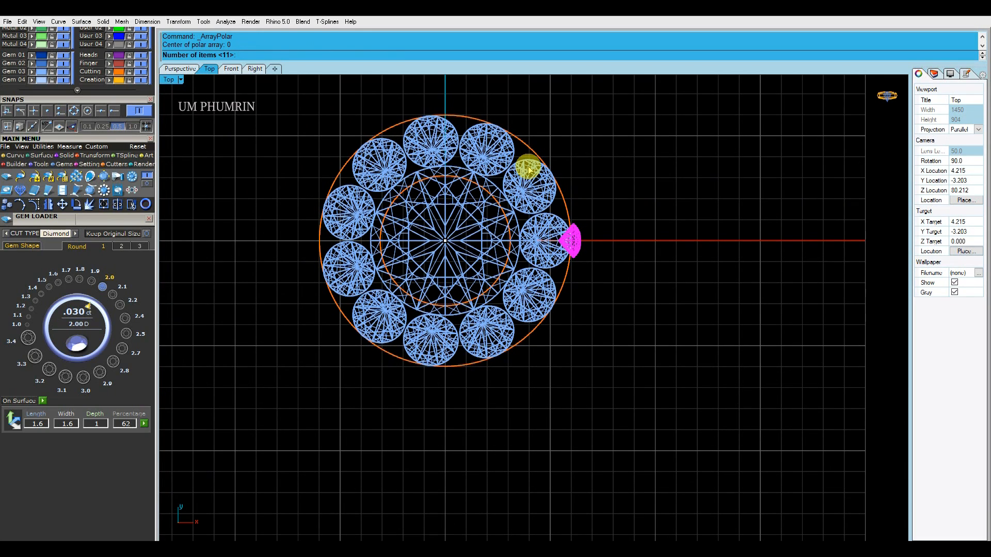
key("Return")
key("Return")
key("Escape")
Step: Try the polar array of the 1.6 mm diamond around the origin with 17 items
type("a")
key("Return")
type("17")
key("Return")
key("Escape")
type("a")
key("Return")
type("0")
key("Return")
type("17")
key("Return")
key("Return")
key("Escape")
Step: Polar array the 1.6 mm diamond around the centre stone with 22 items
type("a")
key("Return")
key("Return")
key("Return")
key("Return")
scroll(573, 222, "up", 12)
Step: Measure the gap between two neighbouring diamonds of the 22-item array, and undo the array
type("da")
key("Return")
scroll(549, 207, "up", 11)
left_click(546, 194)
scroll(542, 150, "up", 4)
left_click(541, 138)
scroll(542, 139, "down", 16)
key("Escape")
scroll(548, 173, "down", 9)
key("ctrl+z")
Step: Polar array the 1.6 mm diamond around the origin with 23 items over 360 degrees
type("a")
key("Return")
type("0")
key("Return")
key("Return")
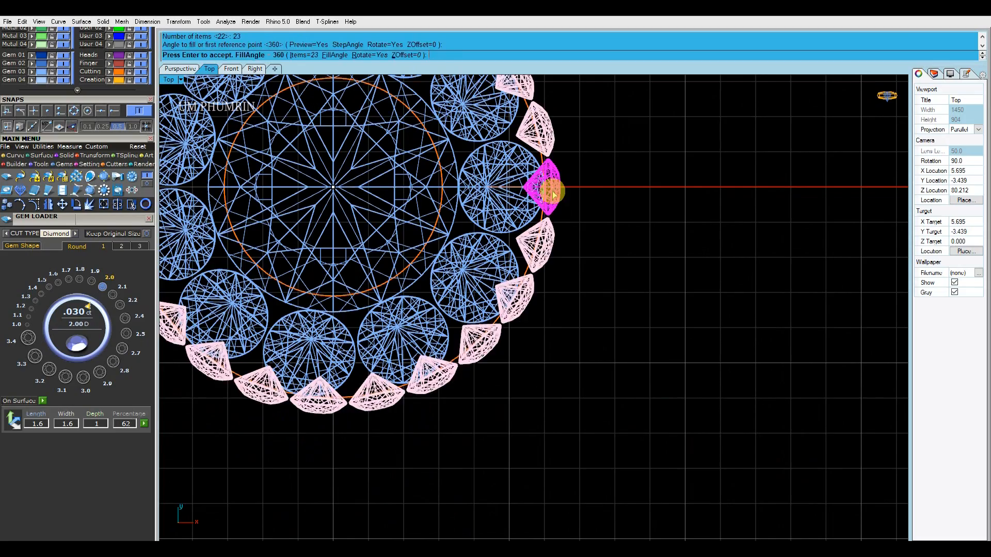
key("Return")
key("Return")
Step: Measure the girdle gap between the diamond on the X axis and its neighbour in the Top view
scroll(548, 199, "up", 15)
type("da")
key("Return")
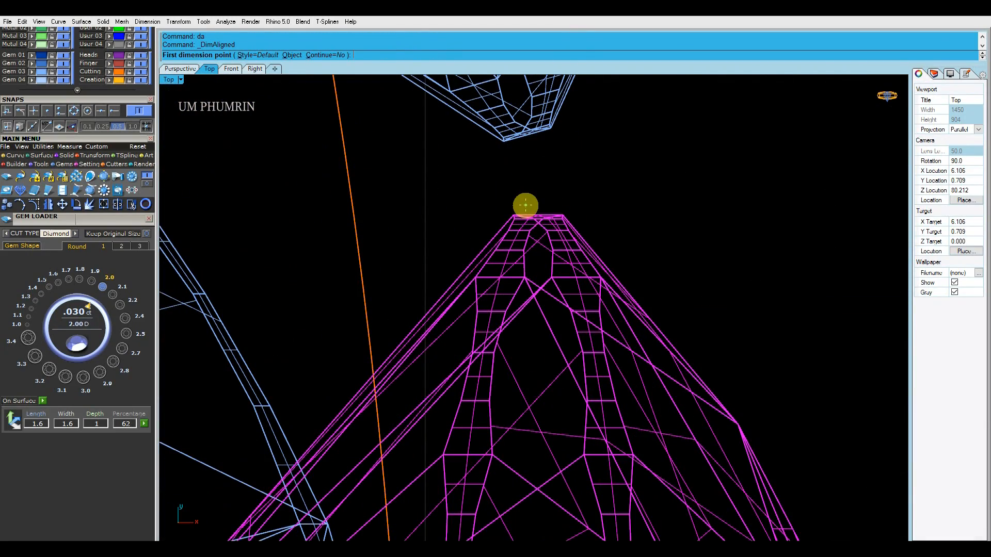
scroll(518, 205, "up", 2)
left_click(512, 217)
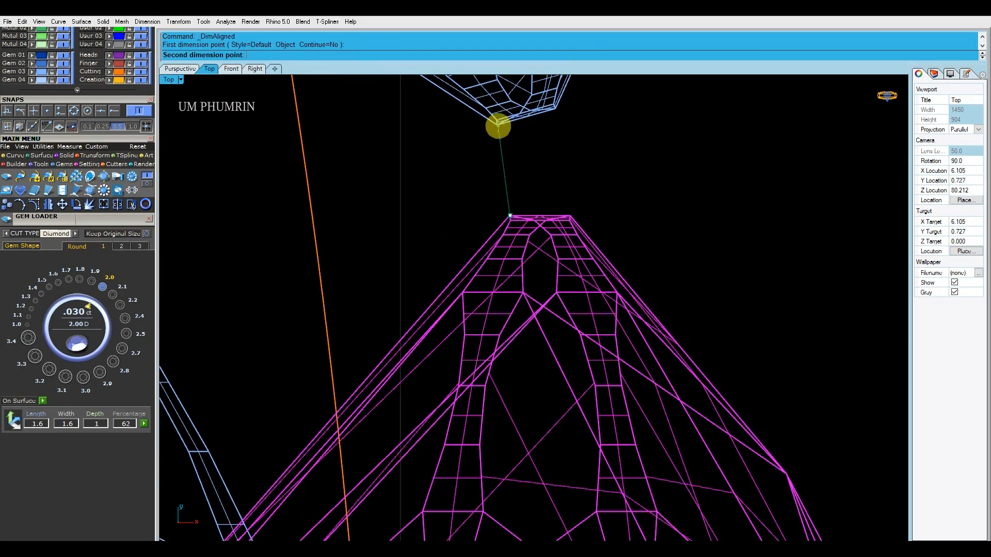
left_click(499, 126)
scroll(500, 129, "down", 13)
key("Escape")
key("Escape")
Step: Check the girdle gap once more and nudge the diamond on the X axis slightly to adjust its spacing
key("Return")
scroll(515, 146, "up", 5)
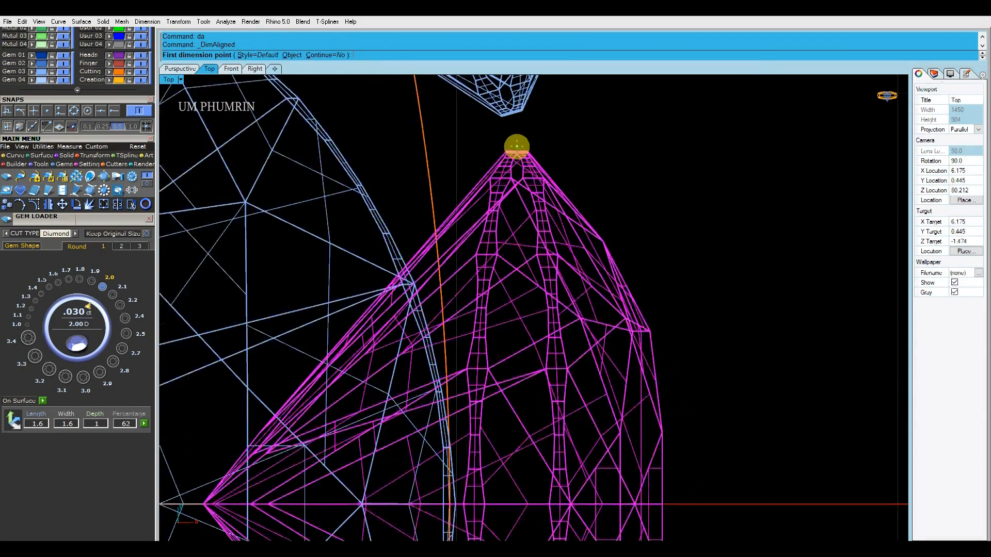
left_click(498, 155)
left_click(489, 90)
scroll(499, 115, "down", 14)
key("Escape")
left_click_drag(500, 248, 502, 245)
right_click_drag(511, 217, 523, 274)
Step: Remeasure the girdle gap between the nudged diamond and its neighbour to check the row's spacing
key("Return")
scroll(507, 184, "up", 15)
left_click(523, 173)
right_click_drag(515, 108, 514, 178)
left_click(514, 172)
scroll(514, 172, "down", 9)
scroll(514, 172, "down", 8)
key("Escape")
scroll(521, 277, "down", 3)
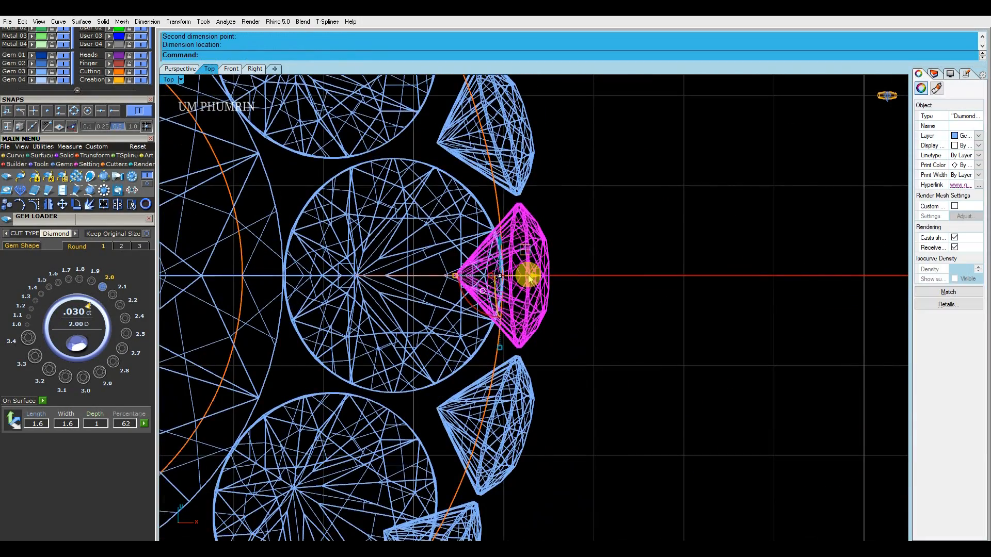
key("Return")
scroll(520, 201, "up", 19)
left_click(514, 218)
left_click(513, 151)
scroll(512, 152, "down", 12)
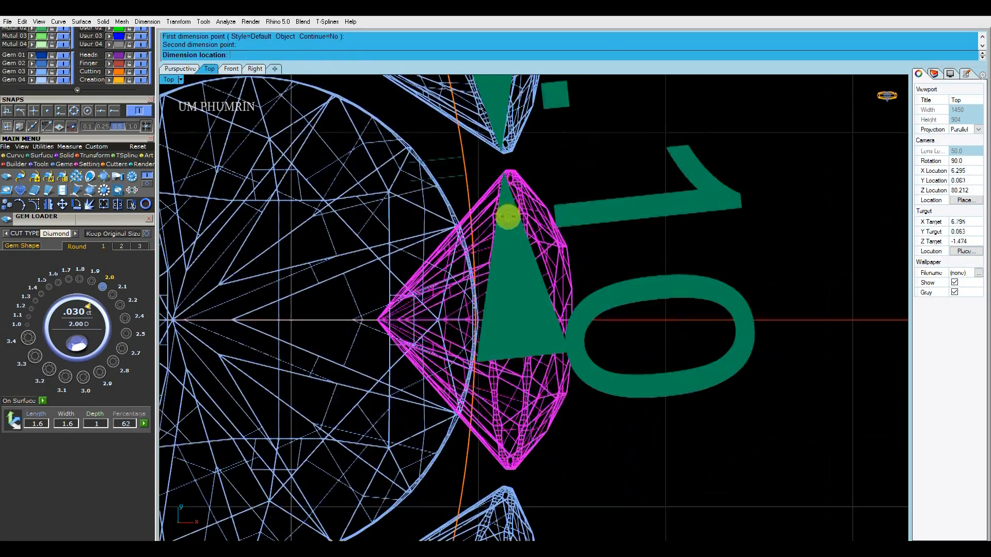
key("Escape")
scroll(510, 191, "down", 8)
Step: Select all 23 diamonds of the 1.6 mm row in the Perspective view and build a channel around them with Channel Builder
key("ctrl+F4")
scroll(562, 199, "down", 5)
left_click(562, 198)
mouse_move(561, 198)
right_mouse_down()
mouse_move(557, 190)
mouse_move(563, 209)
right_mouse_up()
left_click_drag(648, 277, 439, 247)
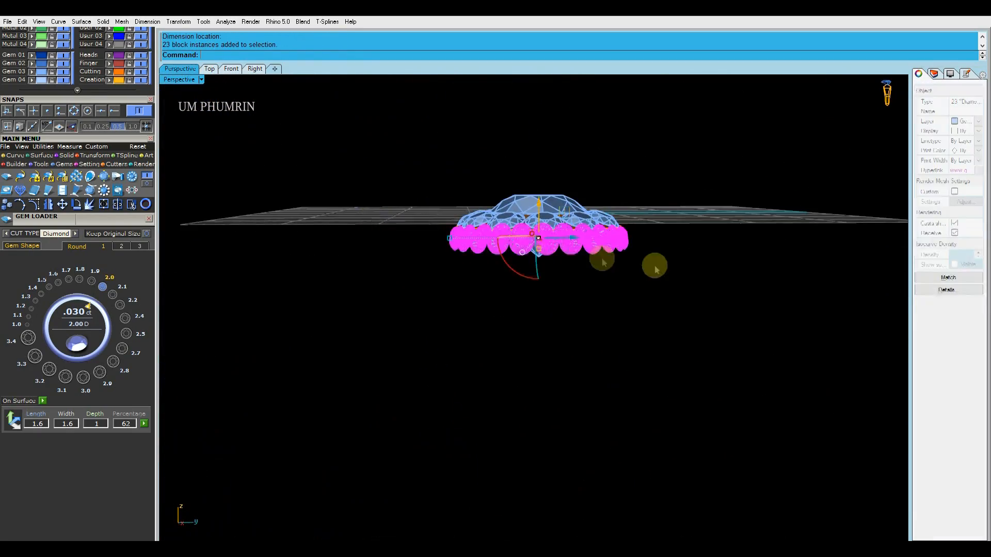
right_click_drag(657, 270, 589, 242)
scroll(589, 242, "up", 2)
type("aa")
key("Return")
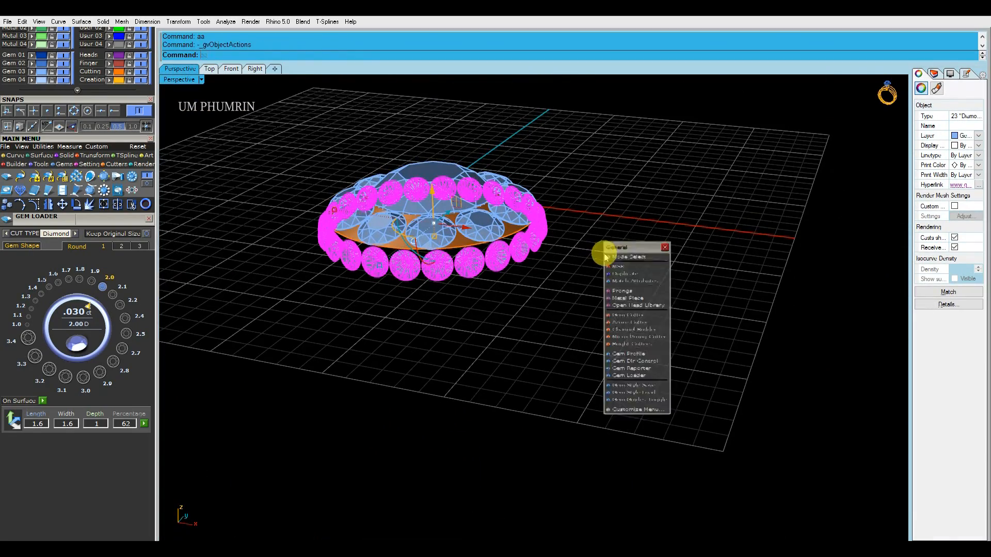
left_click(636, 331)
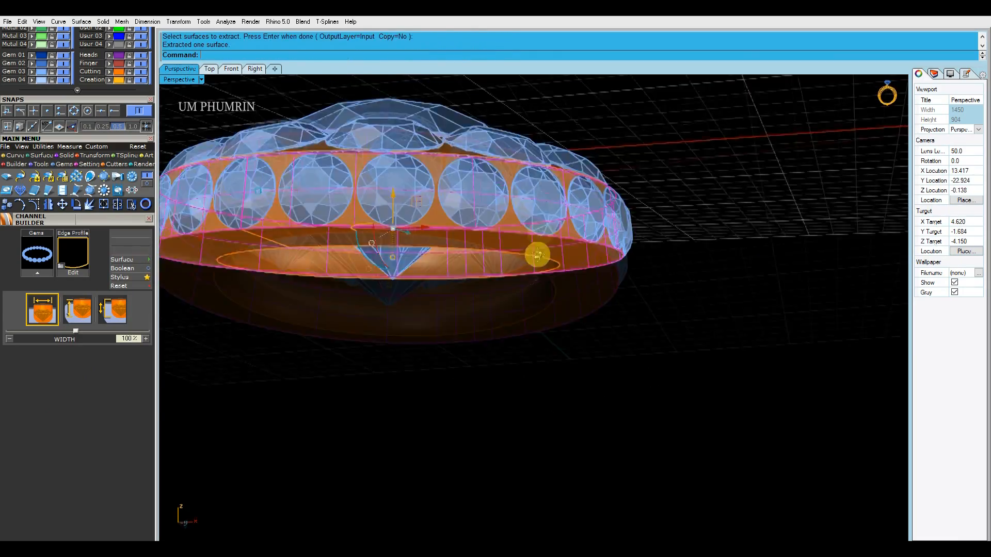
Step: Delete the rest of the channel polysurface, keeping only the extracted band surface around the 1.6 mm diamonds
type("d")
key("Return")
scroll(543, 250, "down", 4)
right_click_drag(589, 242, 657, 276)
scroll(559, 242, "down", 2)
mouse_move(558, 242)
right_mouse_down()
mouse_move(608, 288)
mouse_move(572, 243)
right_mouse_up()
Step: Assign the row of 1.6 mm diamonds to the Metal 01 layer and ungroup them
left_click(209, 69)
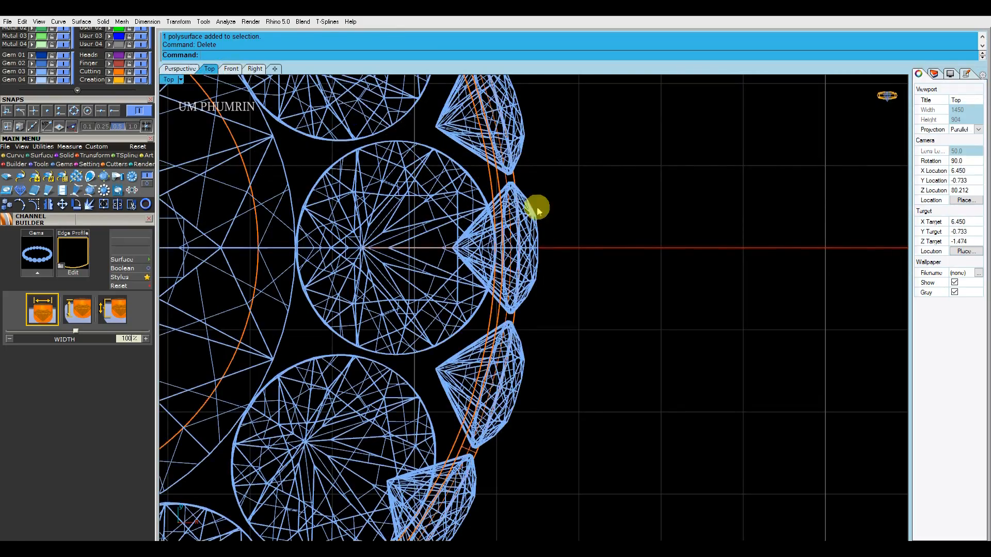
left_click(525, 193)
scroll(542, 200, "down", 2)
scroll(98, 115, "up", 2)
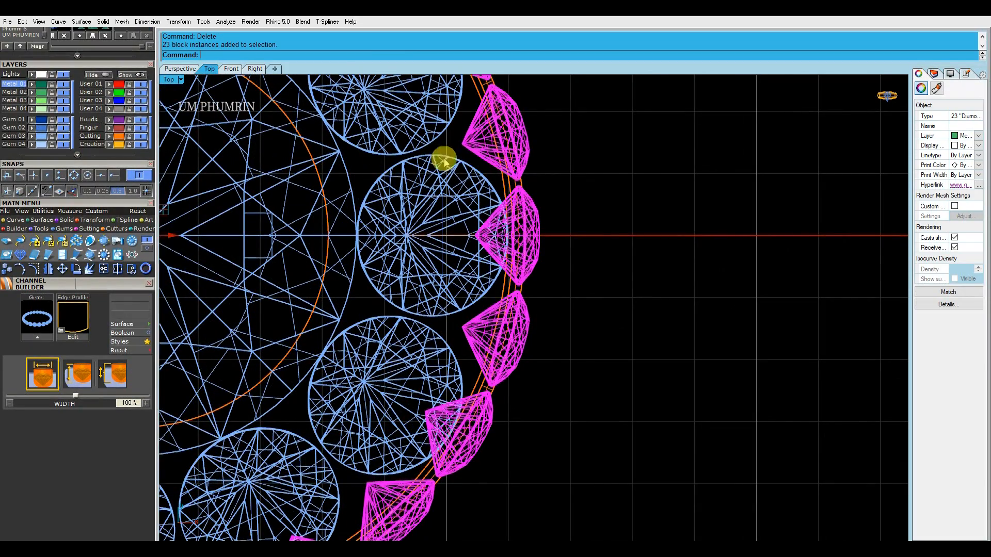
key("ctrl+shift+g")
Step: Try to place the row's diamond on the X axis below the row in the Front view
left_click(566, 238)
left_click(232, 69)
scroll(534, 196, "up", 3)
left_click_drag(533, 187, 557, 283)
scroll(541, 297, "up", 2)
key("ctrl+z")
Step: Mirror the row's outermost diamond downward across a horizontal line just below the row in the Front view
left_click(577, 189)
right_click_drag(578, 190, 587, 213)
type("mi")
key("Return")
left_click(567, 243)
left_click(666, 244)
Step: Dimension the vertical gap between the mirrored diamond and the one above it
right_click_drag(574, 292, 562, 217, "ctrl")
type("di")
key("Return")
left_click(563, 217)
left_click(564, 149)
right_click_drag(569, 157, 570, 289, "ctrl")
left_click(731, 249)
Step: Move the mirrored diamond slightly down and dimension its gap to the upper row again
right_click_drag(599, 248, 592, 270)
left_click(547, 290)
left_click_drag(538, 321, 539, 328)
scroll(564, 247, "up", 10)
type("di")
key("Return")
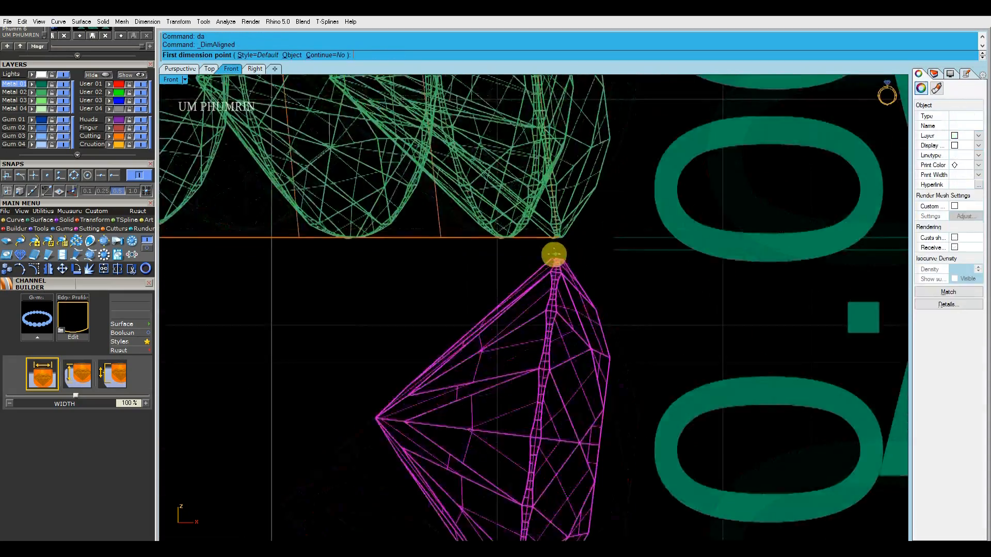
left_click(559, 264)
left_click(560, 208)
scroll(559, 213, "down", 10)
Step: Delete the gap dimensions and nudge the mirrored diamond a little lower
left_click_drag(663, 289, 641, 248)
key("Delete")
left_click(568, 311)
right_click_drag(569, 312, 575, 234)
left_click_drag(525, 349, 525, 352)
Step: Measure the gap between the lowered diamond's upper girdle and the bottom of the row above
scroll(567, 212, "up", 12)
type("da")
key("Return")
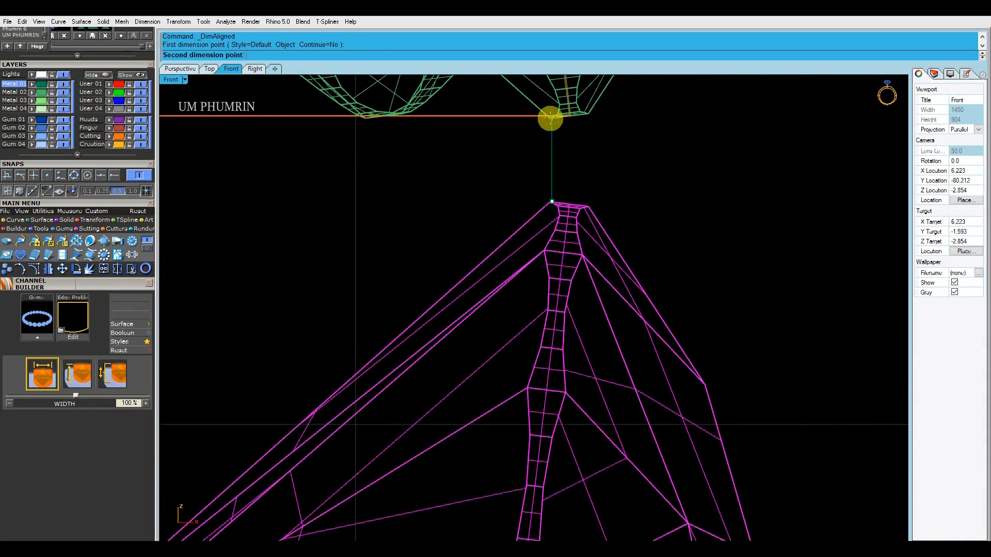
left_click(550, 118)
scroll(571, 216, "down", 12)
key("Escape")
Step: Rotate the lower diamond about its upper girdle point in the Front view so its lower end leans inward
left_click(572, 253)
scroll(548, 232, "down", 6)
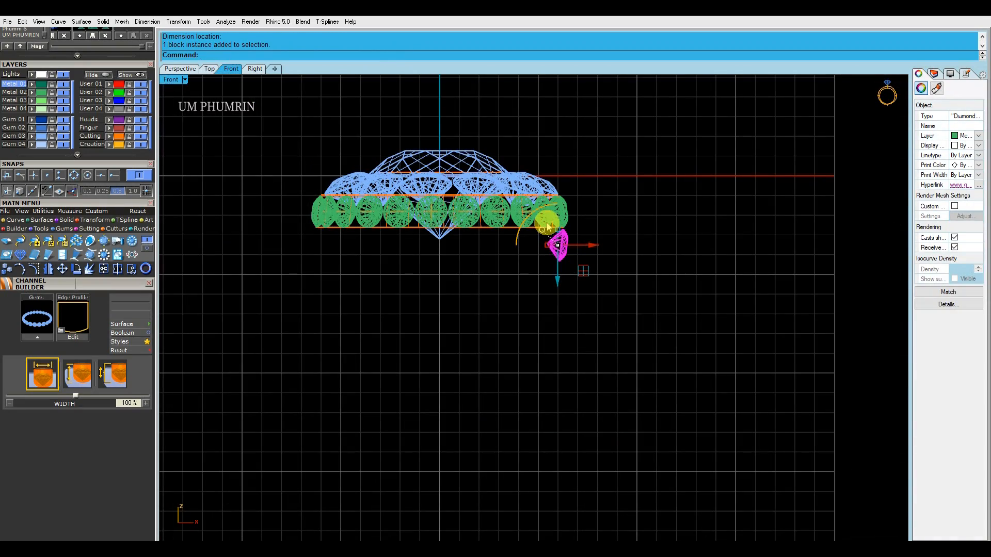
scroll(557, 222, "up", 9)
right_click_drag(577, 253, 597, 210)
scroll(587, 209, "up", 10)
type("ro")
key("Return")
left_click(569, 189)
left_click(665, 336)
left_click(663, 343)
scroll(646, 312, "down", 10)
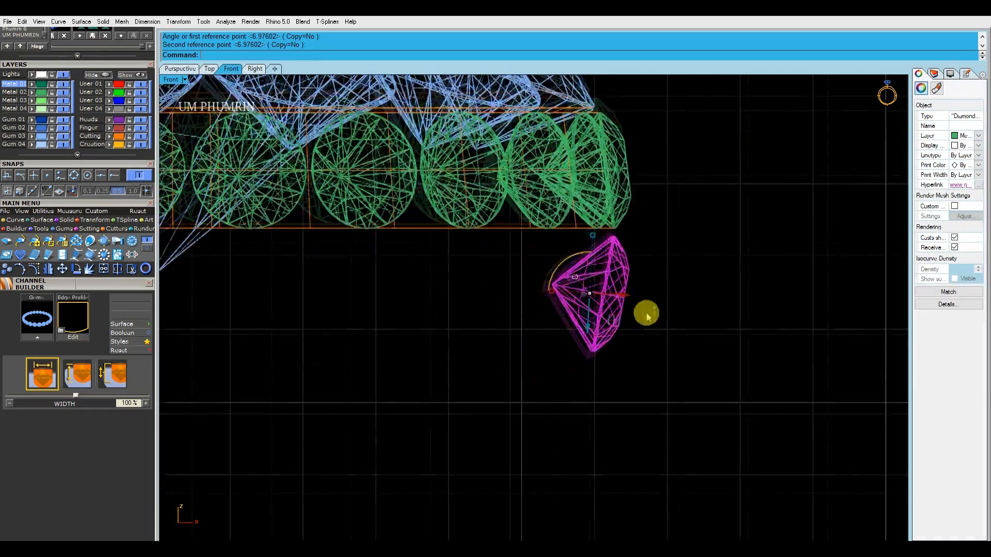
Step: Assign the tilted lower diamond to the Metal 03 layer in the Perspective view
left_click(188, 70)
right_click_drag(573, 243, 269, 155)
key("Escape")
left_click(578, 239)
left_click(32, 101)
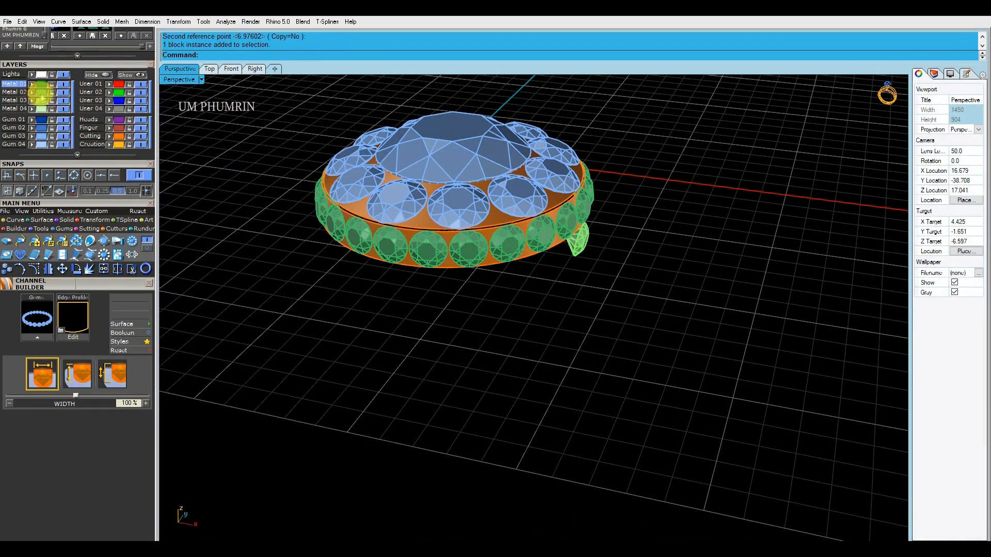
Step: Group the diamonds of the upper 1.6 mm row in the Perspective view
left_click(360, 238)
scroll(434, 192, "down", 2)
type("g")
key("Return")
left_click(323, 181)
scroll(570, 253, "up", 7)
Step: Polar-array the tilted lower diamond around the origin in the Top view with 23 items over 360 degrees
left_click(541, 244)
left_click(209, 68)
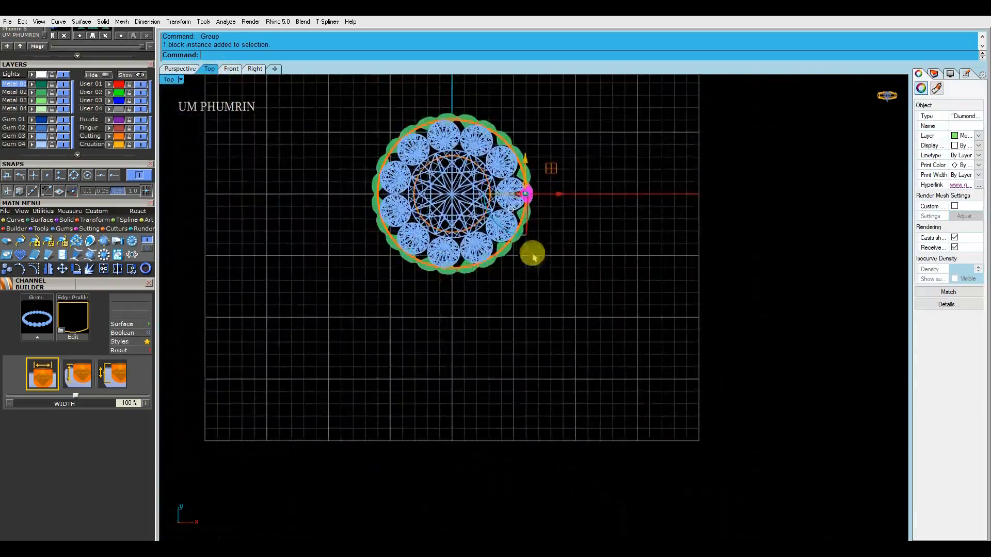
type("a")
key("Return")
type("0")
key("Return")
scroll(525, 234, "up", 10)
key("Return")
Step: Measure the gap between neighbouring lower diamonds in the Top view and inspect the arrayed row in Perspective
scroll(635, 219, "up", 10)
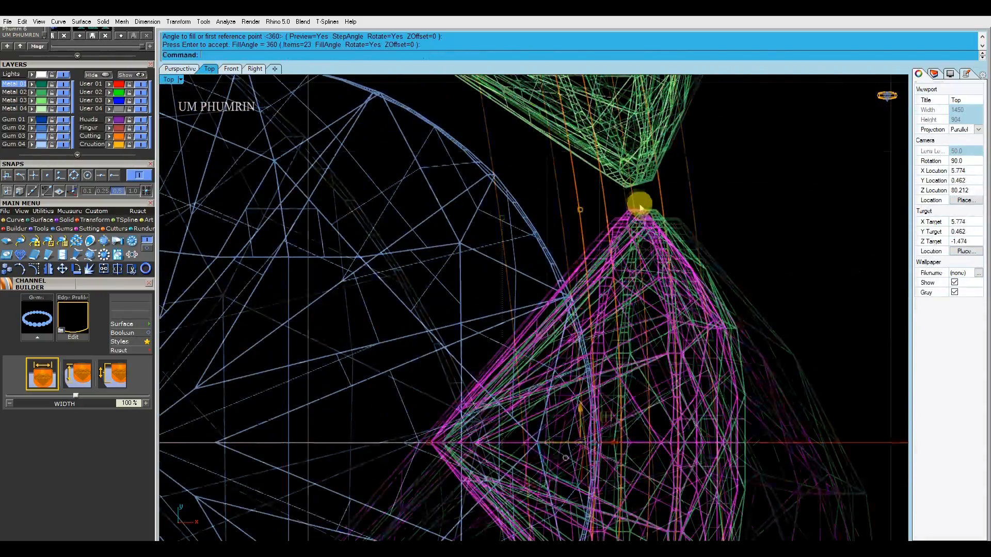
type("da")
key("Return")
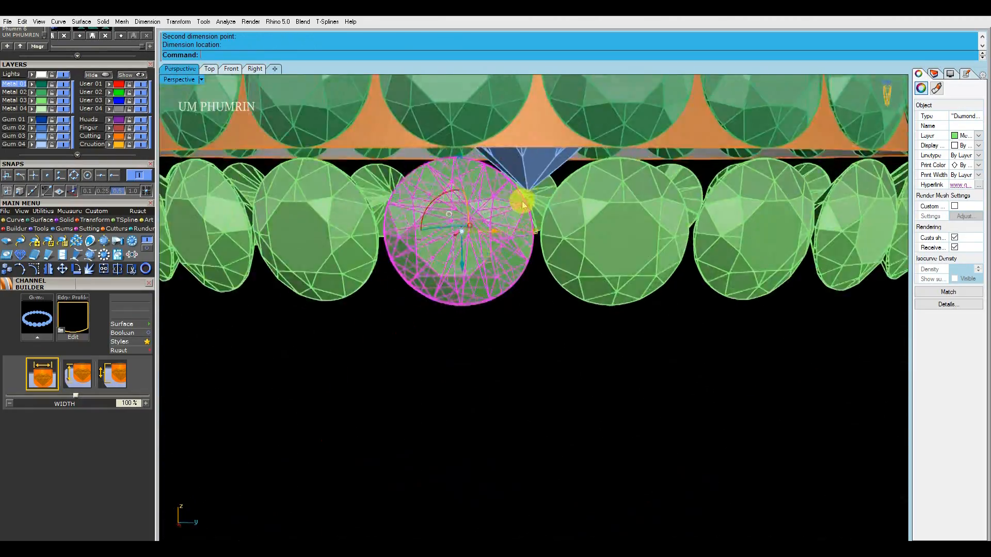
scroll(522, 206, "down", 3)
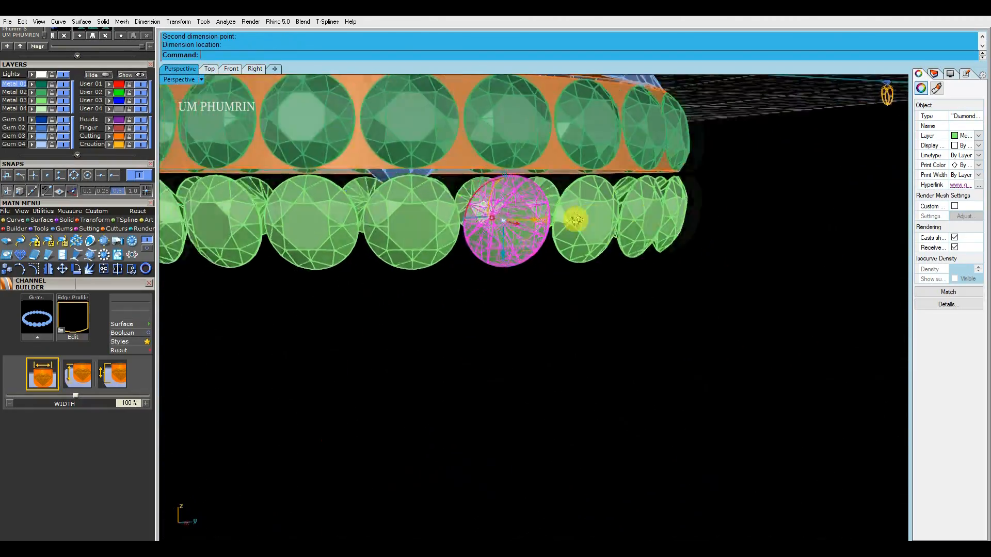
left_click(211, 74)
scroll(597, 239, "up", 5)
scroll(582, 277, "down", 2)
Step: Check the lower row from the side and shift its source diamond slightly in the Front view
left_click(255, 68)
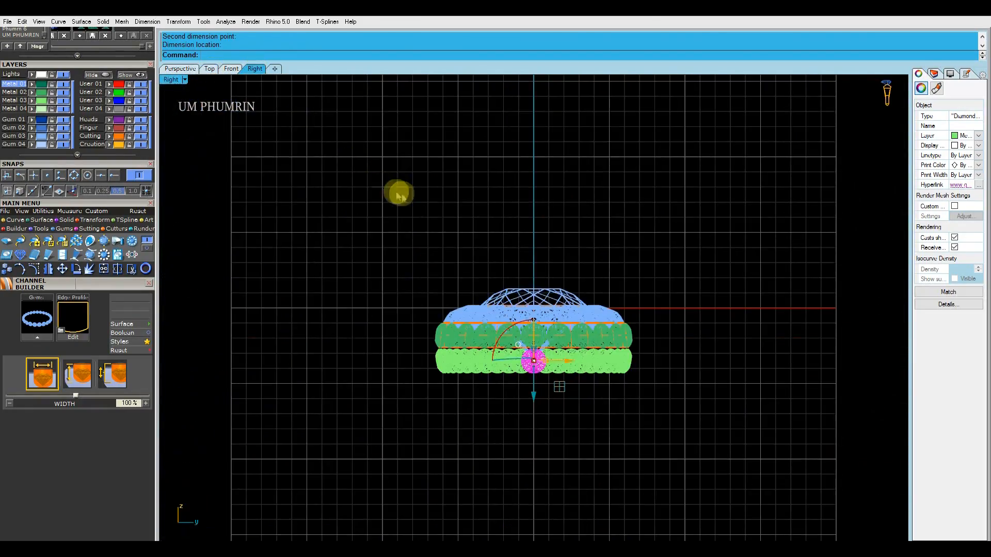
left_click(231, 73)
scroll(588, 261, "up", 6)
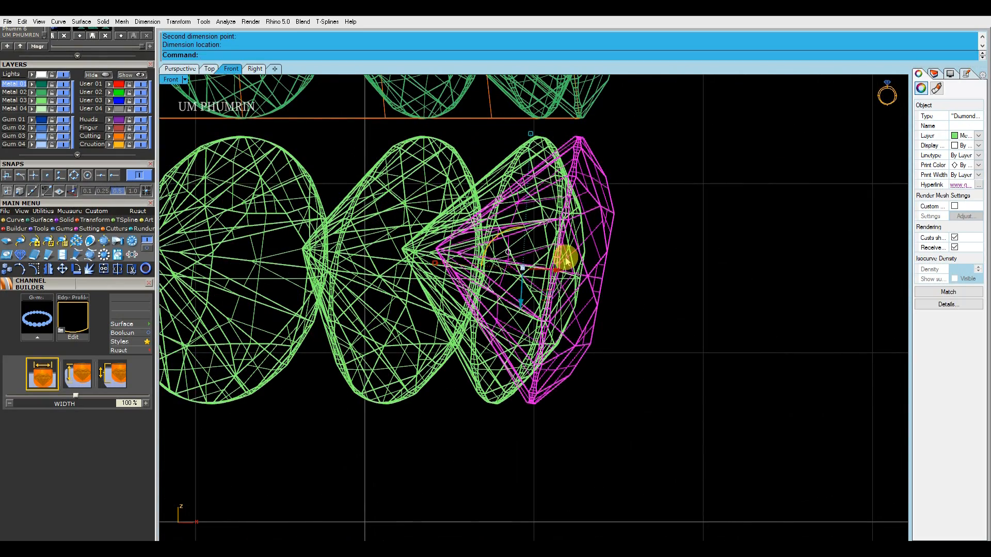
type("da")
key("Return")
Step: Measure the gap between the shifted source diamond and its neighbour in the Top view
left_click(207, 69)
scroll(576, 188, "up", 6)
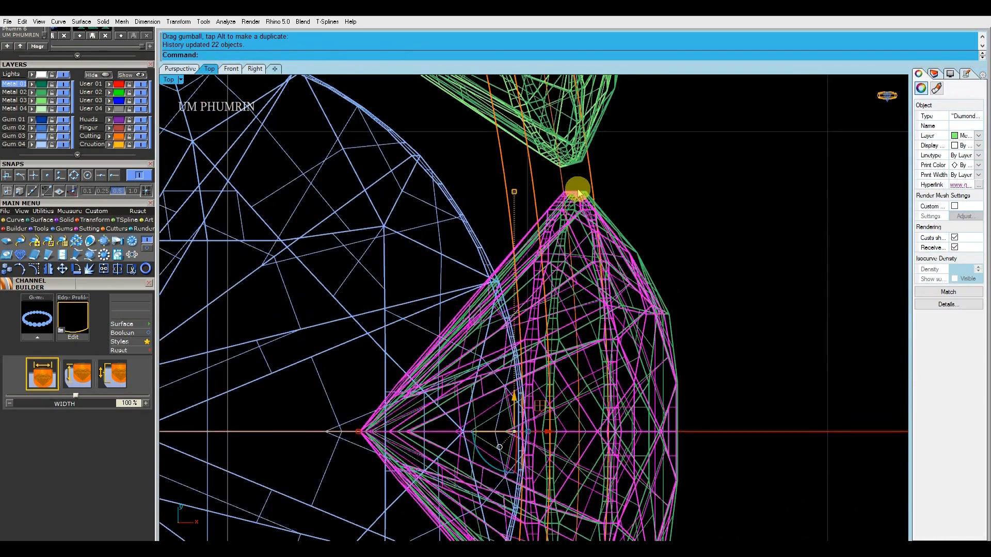
left_click(564, 193)
left_click(564, 218)
scroll(575, 294, "down", 6)
left_click(582, 248)
Step: Select the 23 lower diamonds in Perspective and build a channel around them with Channel Builder
left_click(182, 69)
left_click_drag(686, 261, 305, 210)
scroll(608, 248, "up", 2)
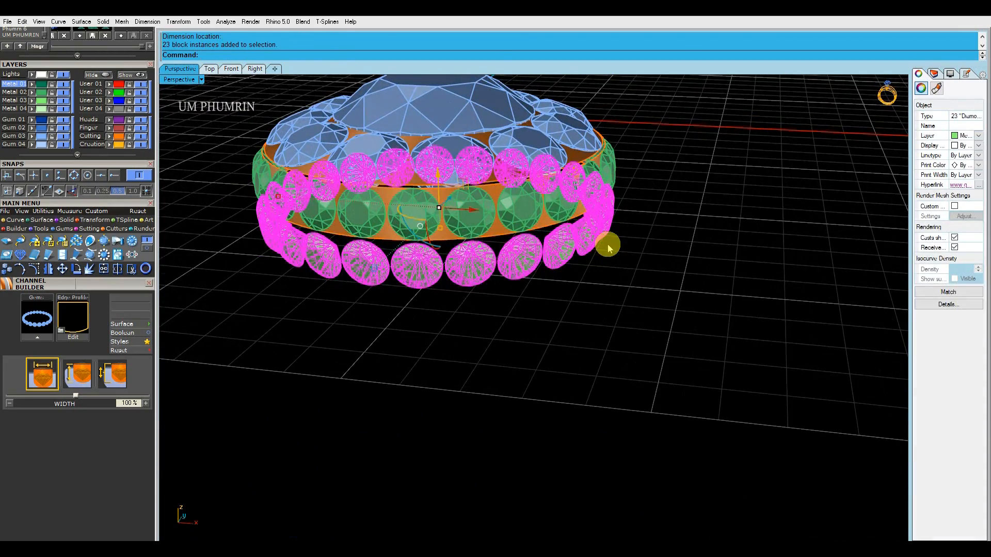
type("ee")
key("Return")
left_click(608, 248)
left_click(621, 285)
scroll(547, 227, "up", 5)
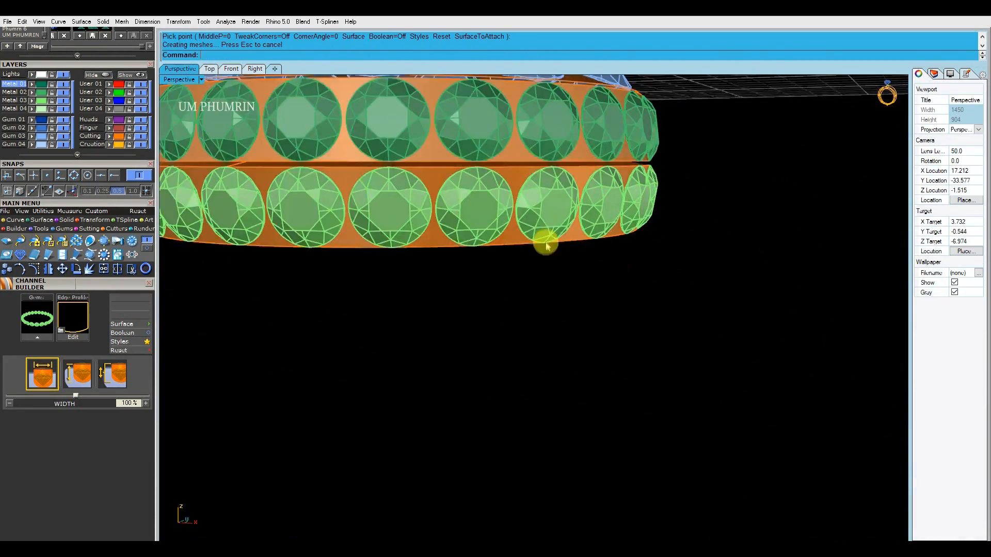
Step: Delete the lower channel, inspect the row's profile, and undo back through the polar array of the lower diamond
left_click(552, 212)
key("Delete")
scroll(582, 299, "down", 5)
right_click_drag(582, 298, 669, 259)
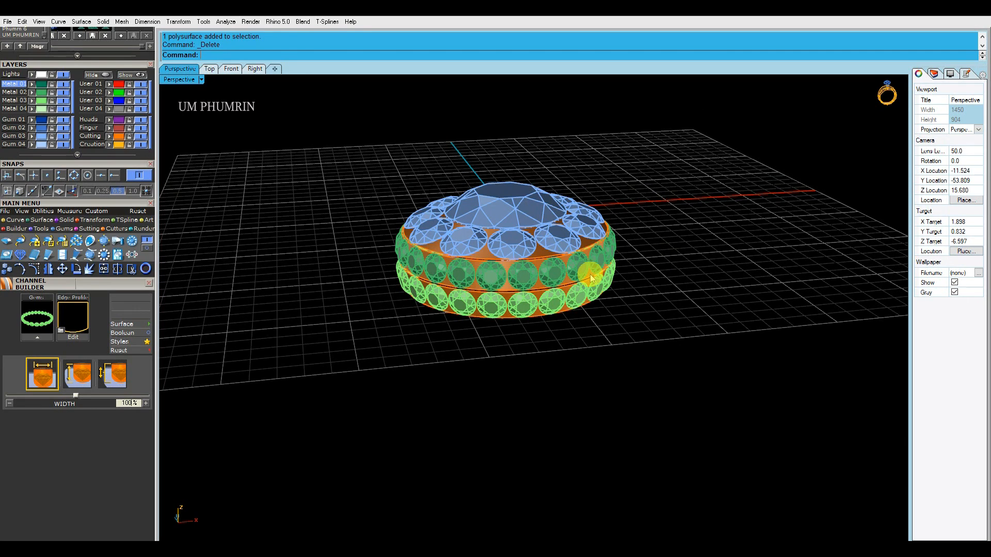
right_click_drag(592, 278, 597, 255)
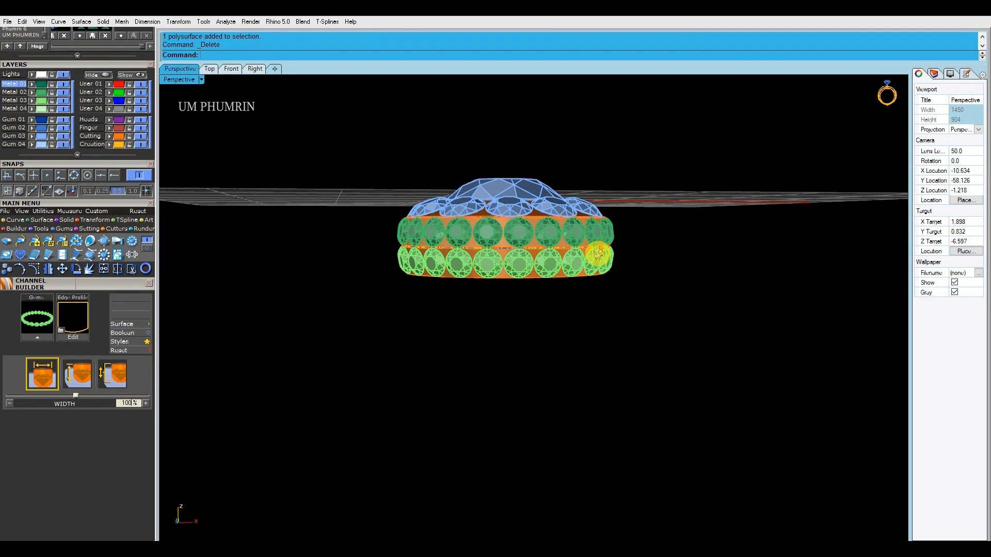
key("ctrl+z")
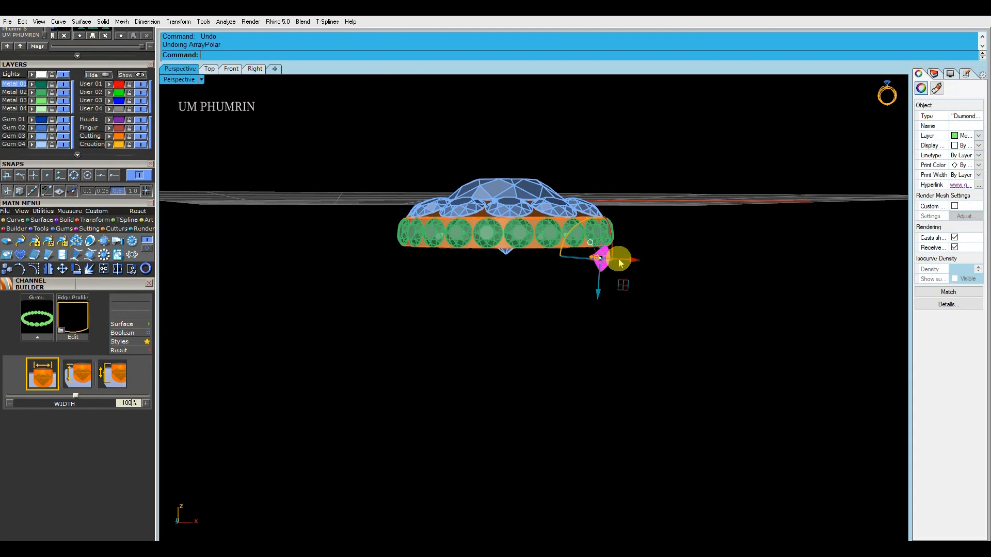
Step: Rotate the lower diamond about its upper girdle point in the Front view to tilt its lower end further inward
left_click(232, 72)
left_click(584, 184)
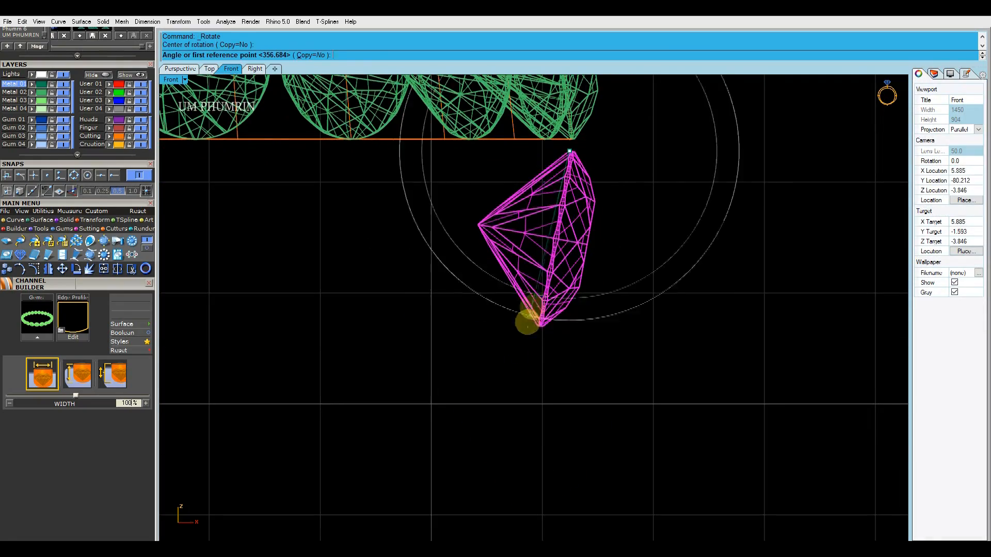
left_click(529, 369)
scroll(551, 356, "down", 3)
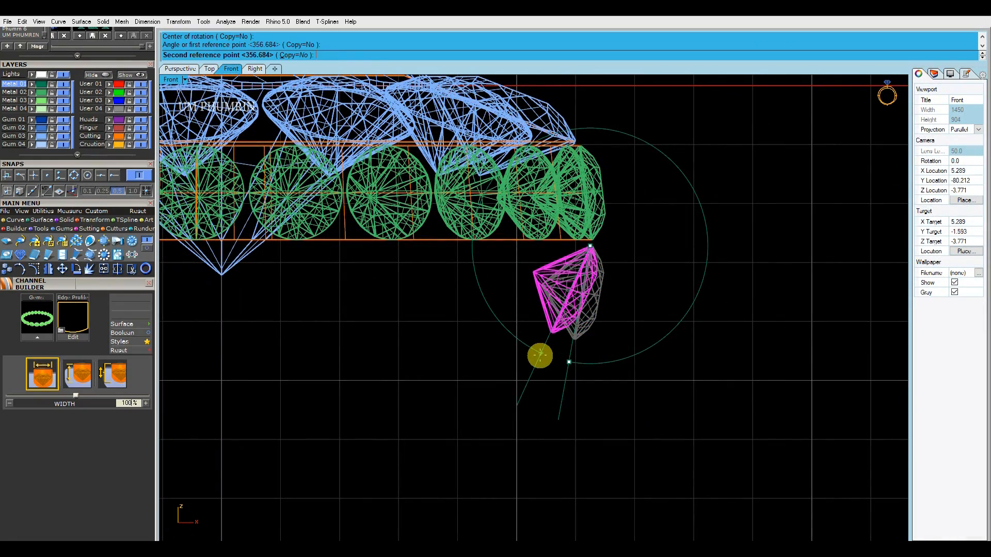
left_click(535, 355)
Step: Measure the gap between the re-tilted diamond's upper girdle and the row above with an aligned dimension
scroll(594, 266, "up", 5)
type("da")
key("Return")
double_click(595, 228)
scroll(593, 268, "down", 5)
scroll(569, 324, "up", 2)
Step: Nudge and move the tilted diamond slightly in the Front view to adjust its gap below the upper row
left_click(569, 324)
scroll(573, 317, "up", 2)
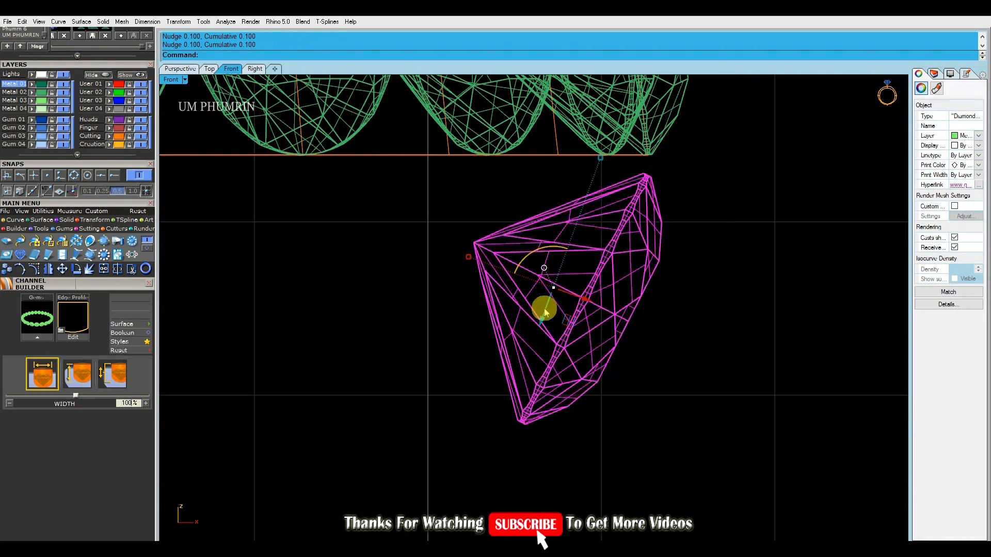
left_click(549, 312)
left_click(704, 294)
Step: Polar-array the tilted diamond around the origin over 360 degrees in the Top view, trying 23 and 22 items
left_click(514, 234)
scroll(514, 234, "down", 4)
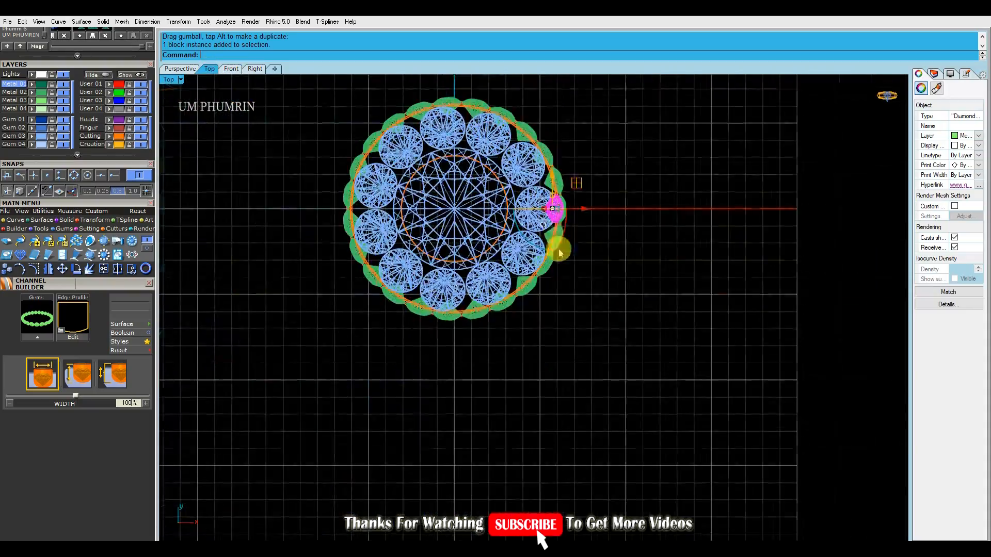
scroll(551, 205, "down", 3)
key("Return")
scroll(550, 206, "up", 5)
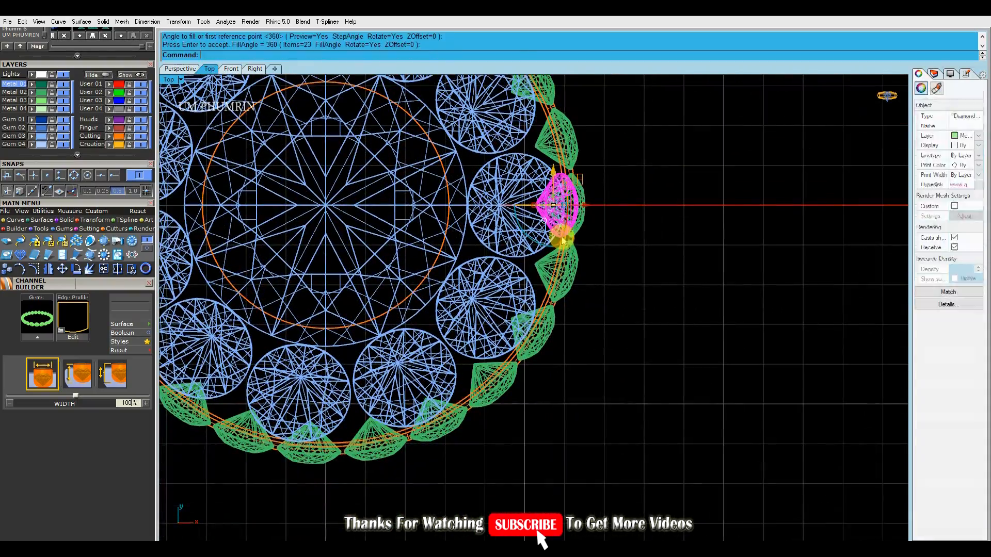
key("Return")
Step: Measure the gap between neighbouring diamonds of the 22-stone row in the Top view with an aligned dimension
scroll(562, 238, "up", 8)
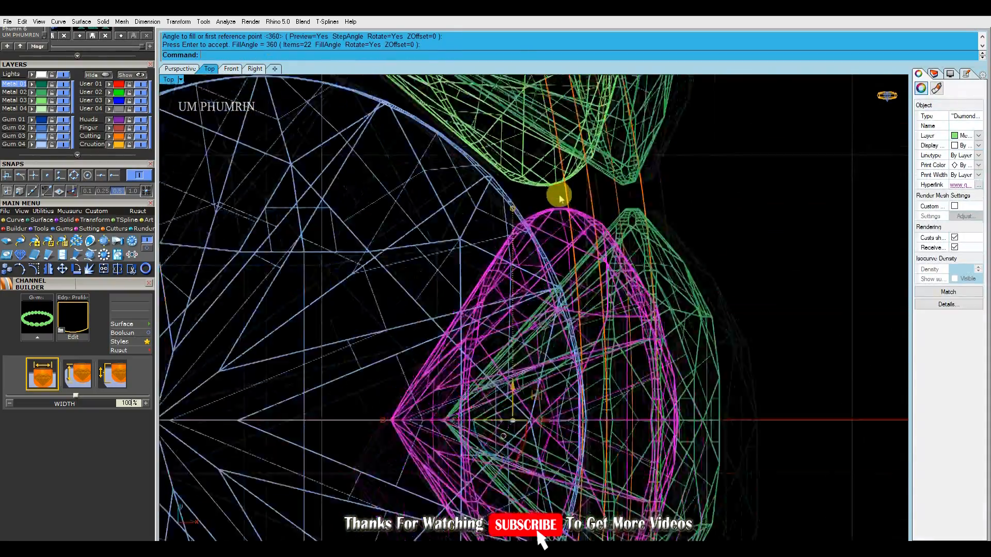
type("da")
key("Return")
scroll(536, 165, "down", 8)
left_click(266, 111)
left_click(222, 92)
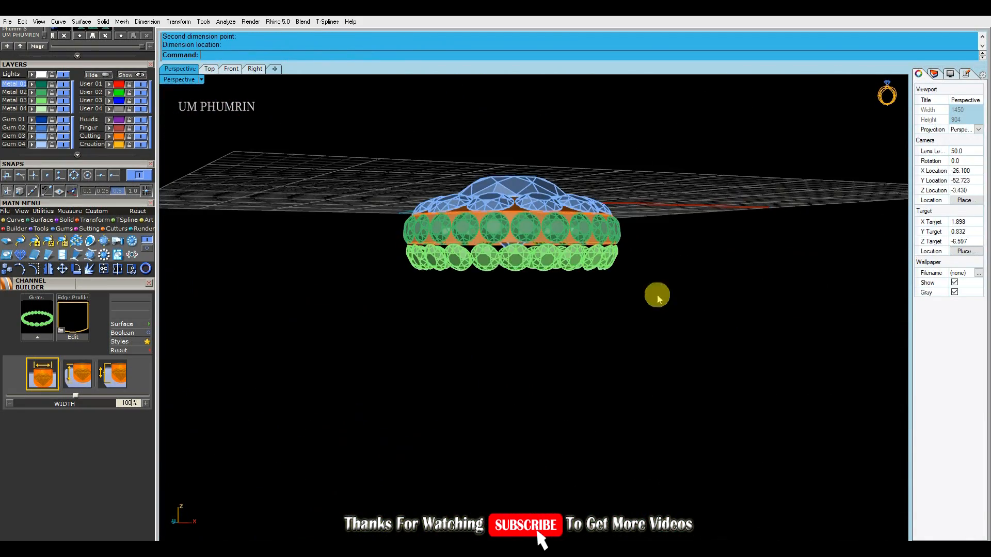
Step: Try grouping the 22 lower diamonds and building a channel around them, and undo the channel and polar array
left_click_drag(655, 294, 393, 258)
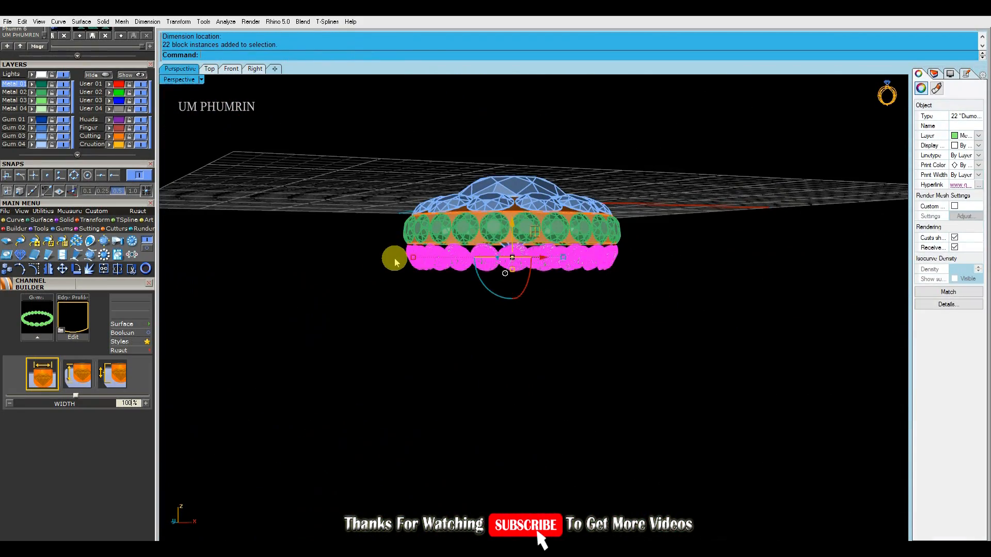
type("g")
key("Return")
left_click(550, 367)
right_click_drag(553, 361, 579, 293)
key("ctrl+z")
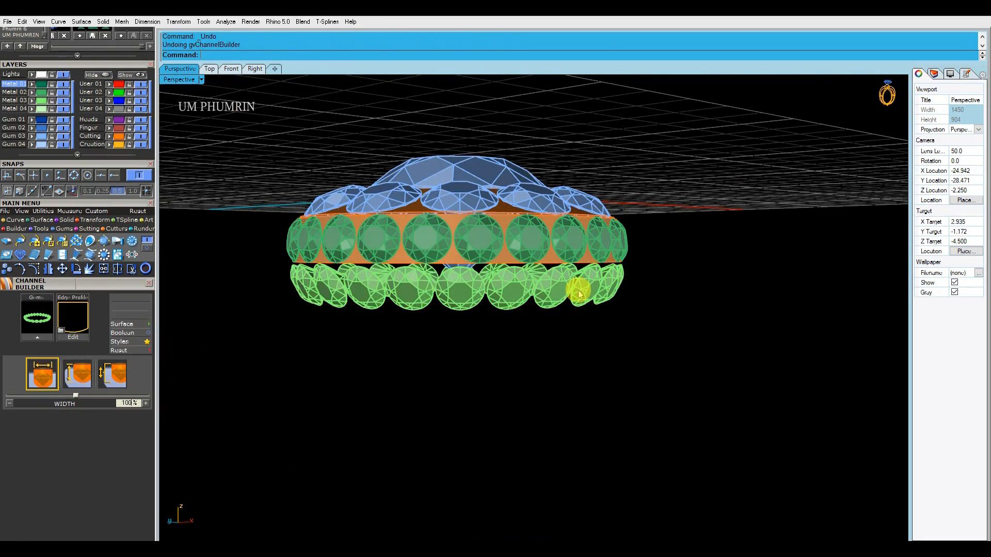
Step: Rotate the single lower diamond slightly further inward about its upper girdle point in the Front view
left_click(231, 69)
left_click(546, 295)
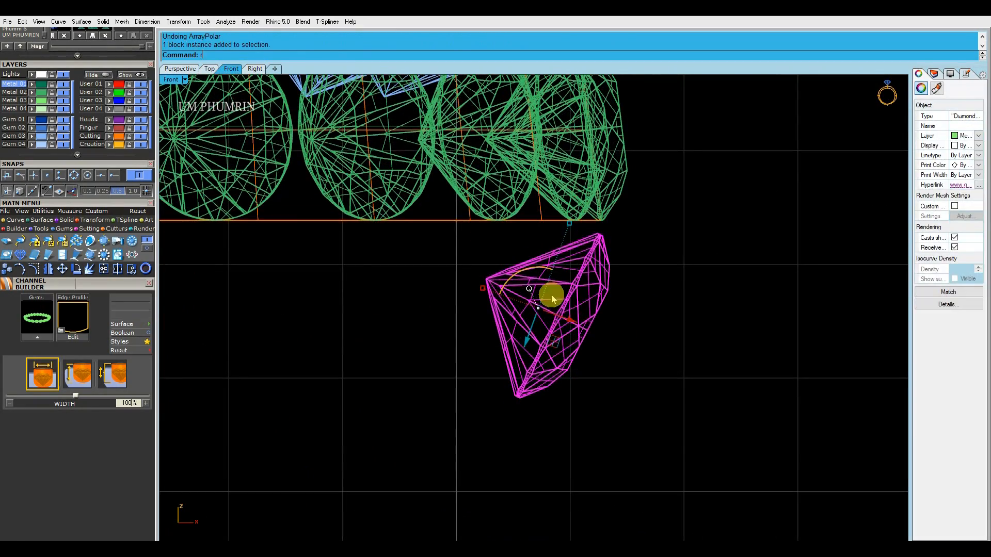
type("r")
key("Return")
scroll(595, 200, "up", 3)
scroll(592, 196, "down", 5)
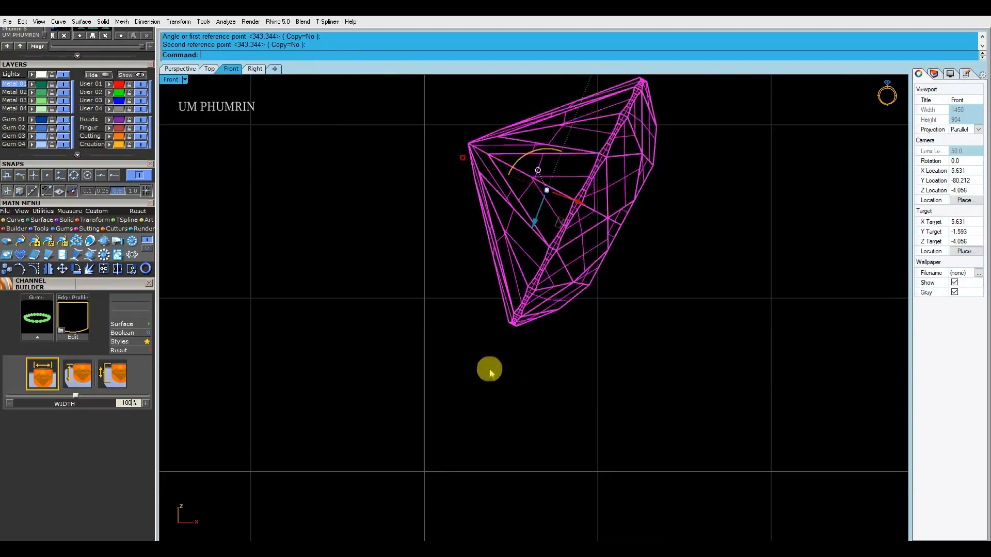
left_click(490, 371)
Step: Polar-array the re-tilted diamond around the centre in the Top view with 22 items and dimension the gap to its neighbour
scroll(490, 371, "down", 5)
left_click(209, 68)
scroll(592, 238, "up", 5)
scroll(592, 237, "up", 5)
scroll(528, 267, "down", 3)
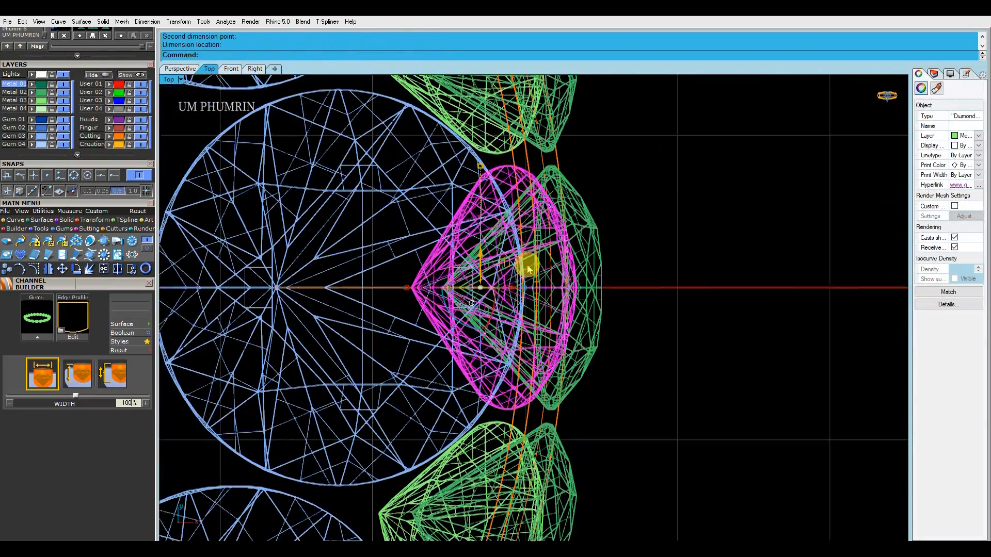
Step: Examine the tilted row's fit in the Front and Perspective views and measure the stone spacing in the Top view
left_click(231, 73)
scroll(538, 273, "up", 5)
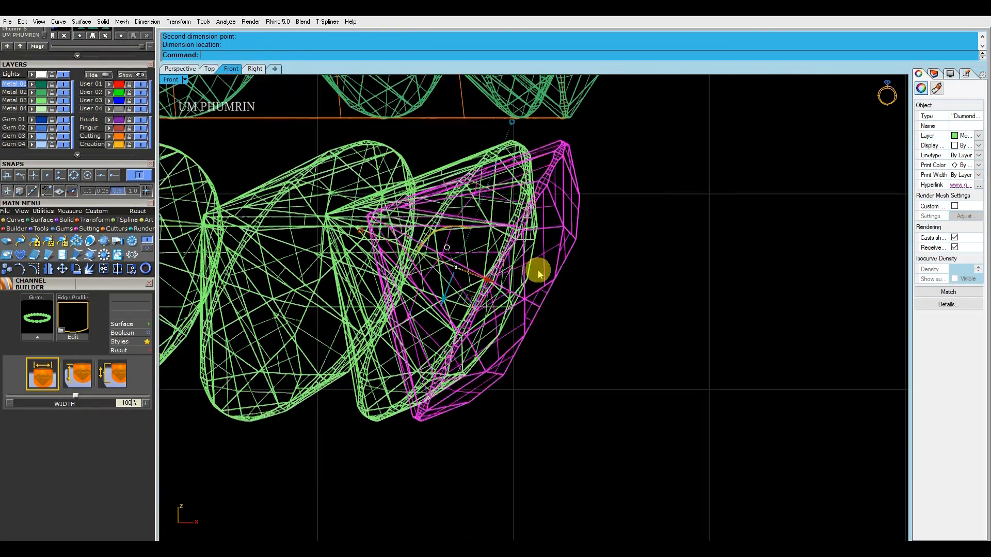
scroll(542, 277, "down", 1)
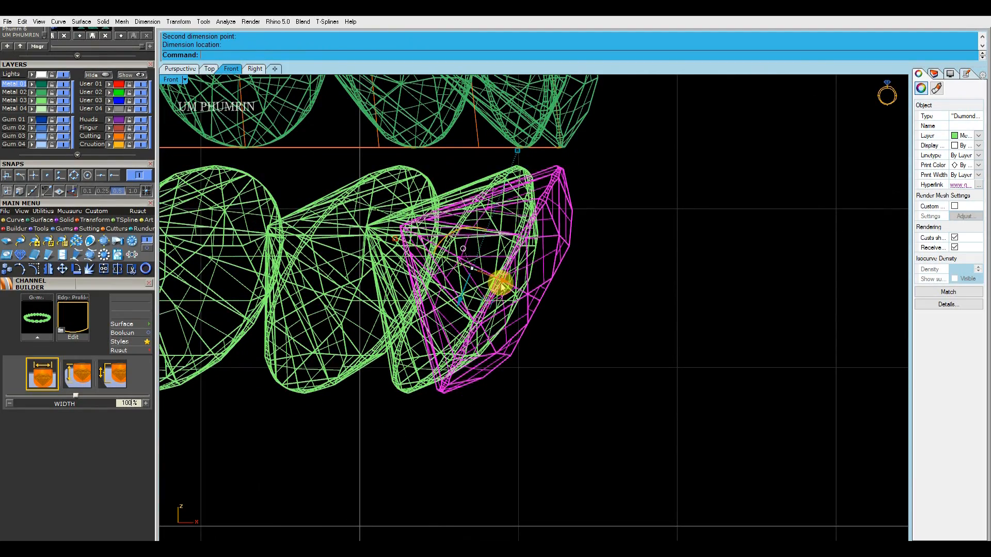
scroll(502, 285, "down", 3)
left_click(180, 69)
right_click_drag(491, 261, 381, 186)
key("ctrl+Tab")
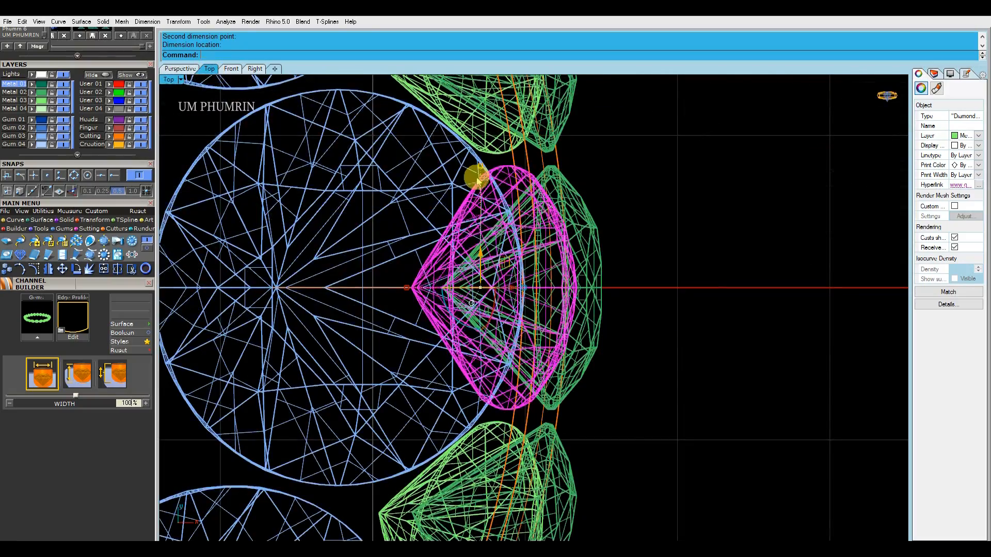
scroll(477, 178, "up", 4)
type("da")
key("Return")
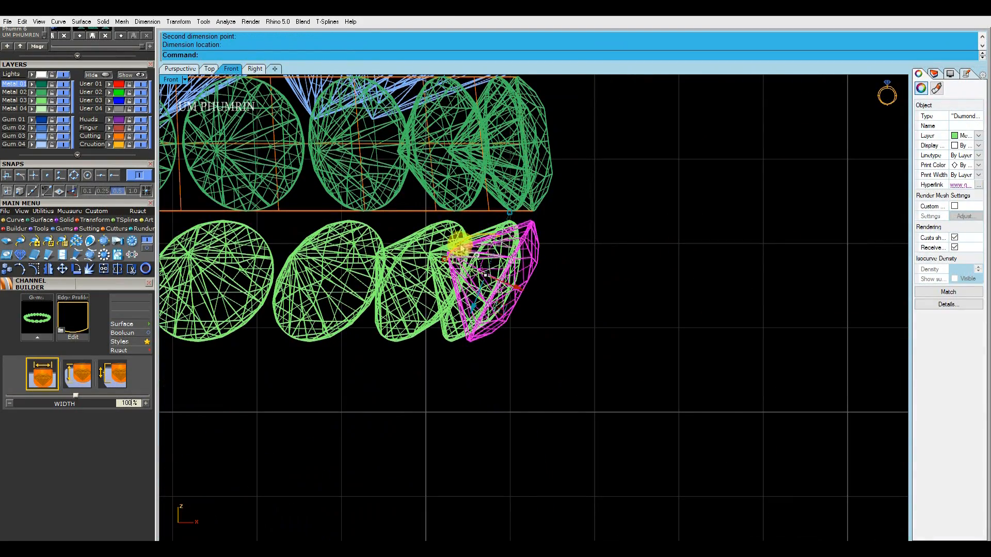
Step: Shift the array's source diamond slightly in the Front view so the whole lower row updates
scroll(521, 278, "up", 2)
scroll(498, 272, "up", 2)
left_click(485, 270)
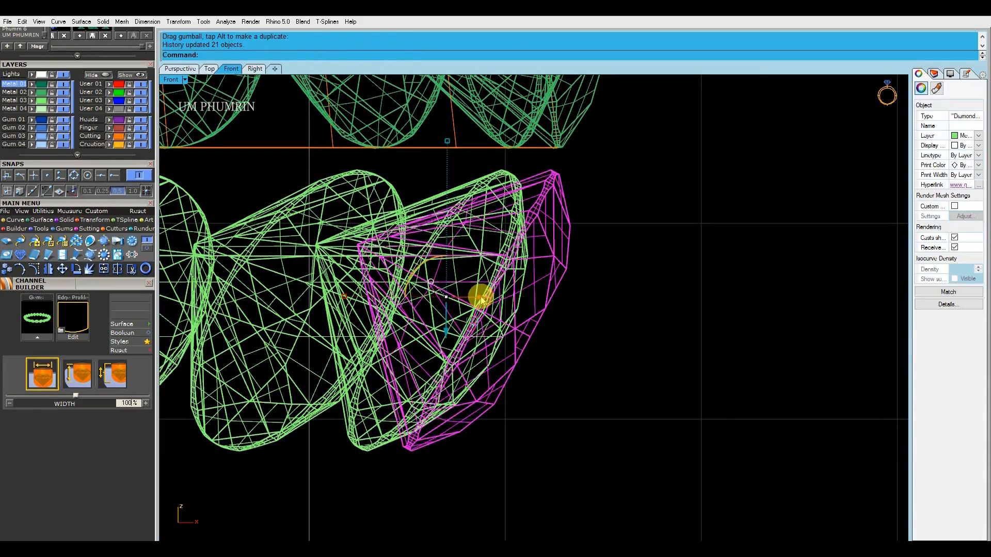
Step: Measure the gap between the source diamond's girdle and the neighbouring lower diamond in the Top view
left_click(208, 68)
type("da")
key("Return")
scroll(466, 179, "up", 4)
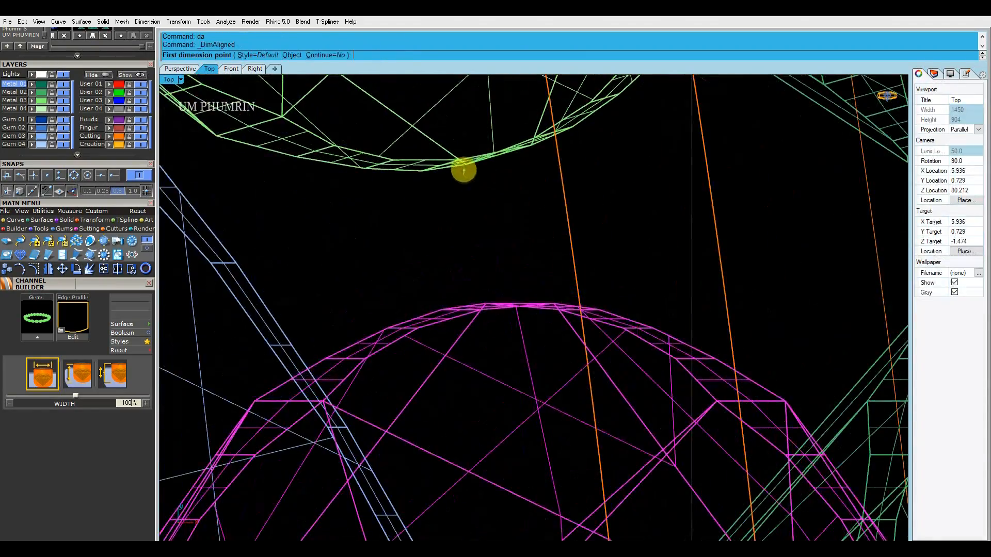
left_click(477, 239)
scroll(480, 287, "down", 4)
scroll(480, 289, "down", 3)
Step: Shift the source diamond slightly along the X axis in the Top view to fine-tune the lower row's spacing
left_click(481, 292)
scroll(410, 250, "up", 3)
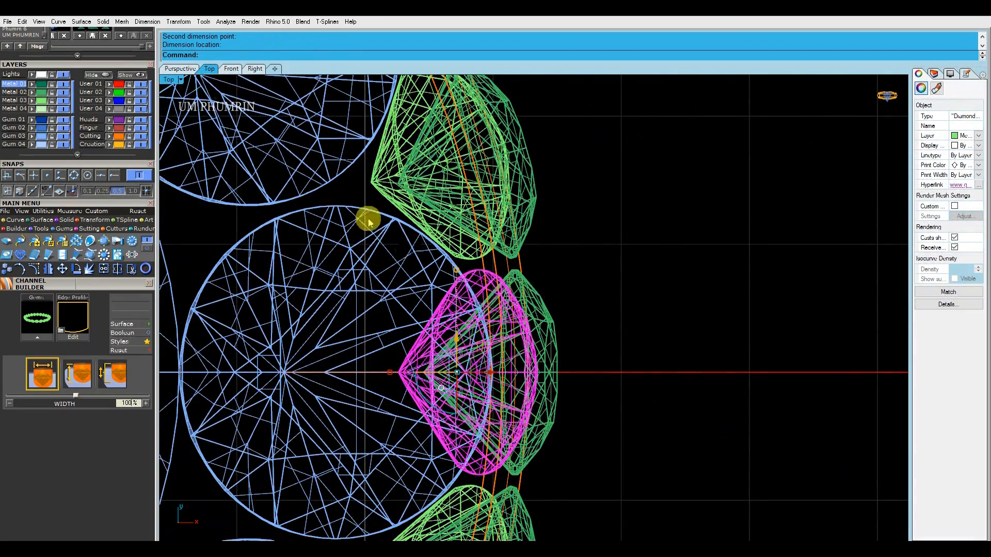
scroll(490, 305, "up", 3)
left_click(443, 372)
scroll(442, 371, "down", 5)
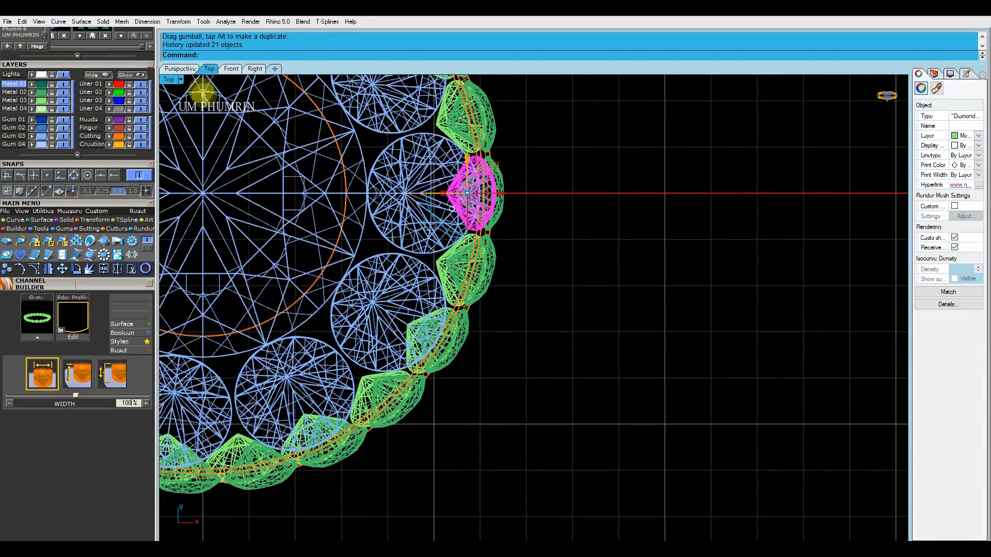
Step: Group the 22 lower diamonds in Perspective and build a channel around them with Channel Builder
left_click(180, 68)
scroll(626, 274, "down", 5)
left_click_drag(668, 303, 321, 235)
type("g")
key("Return")
type("g")
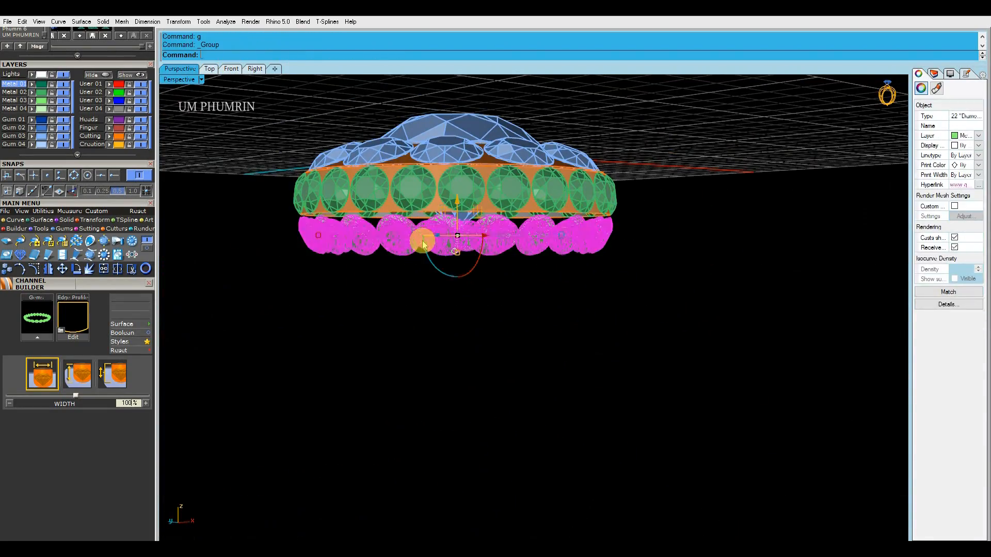
left_click(456, 318)
scroll(467, 227, "up", 5)
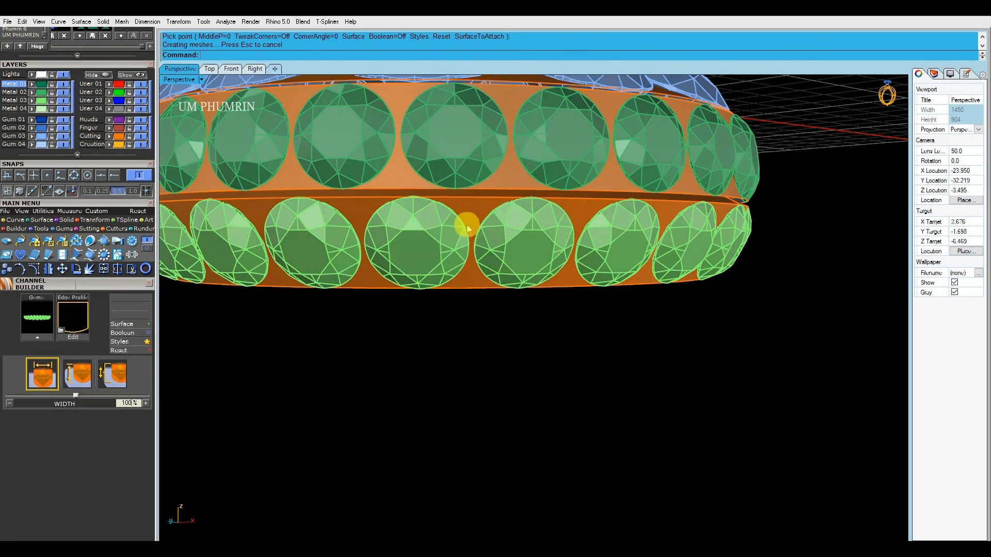
Step: Delete the inner part of the tilted row's channel, keeping only its outer band around the 22 diamonds
scroll(471, 234, "down", 5)
left_click(498, 325)
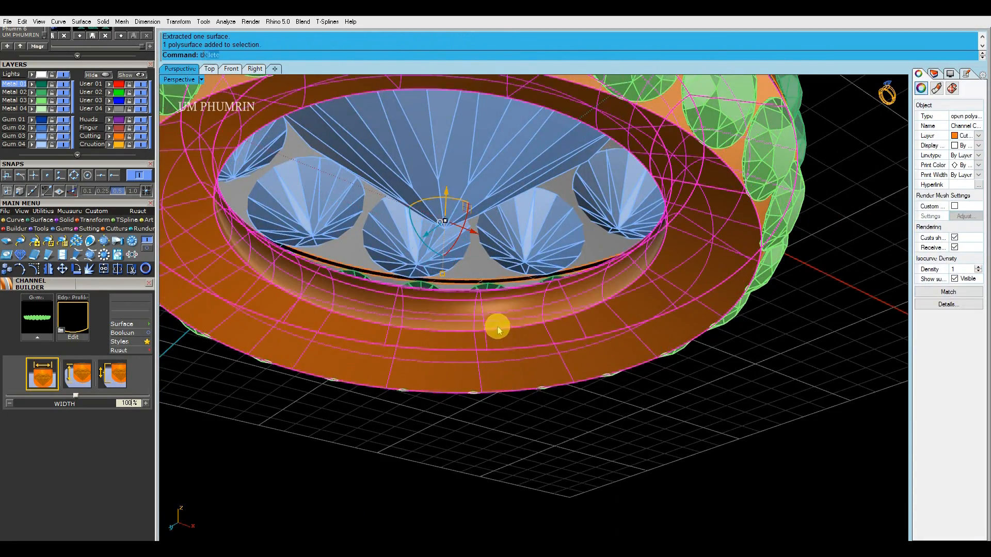
key("Delete")
key("ctrl+a")
key("Escape")
right_click_drag(684, 268, 722, 419)
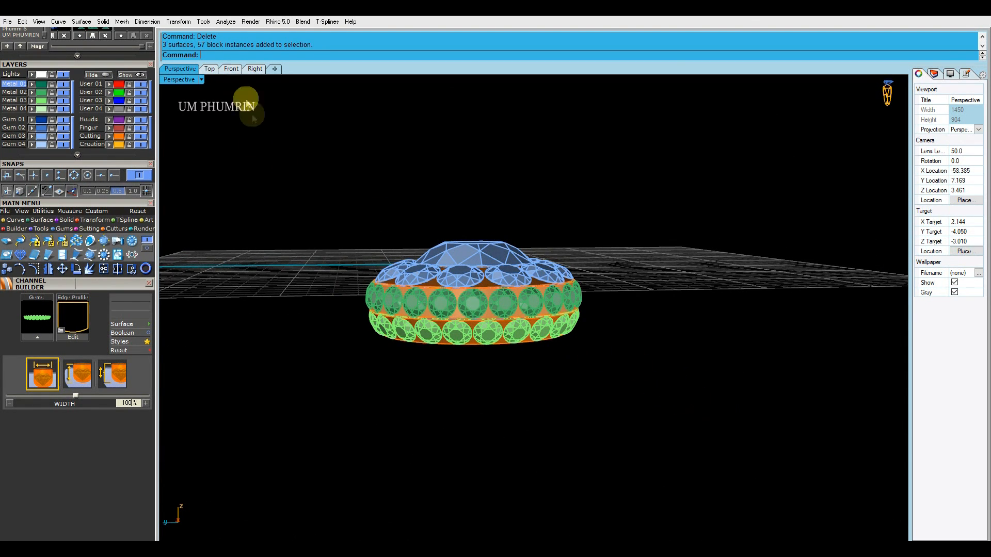
Step: Load a 1.8 mm round diamond and place it on its side beneath the tilted row in the Front view
key("ctrl+F2")
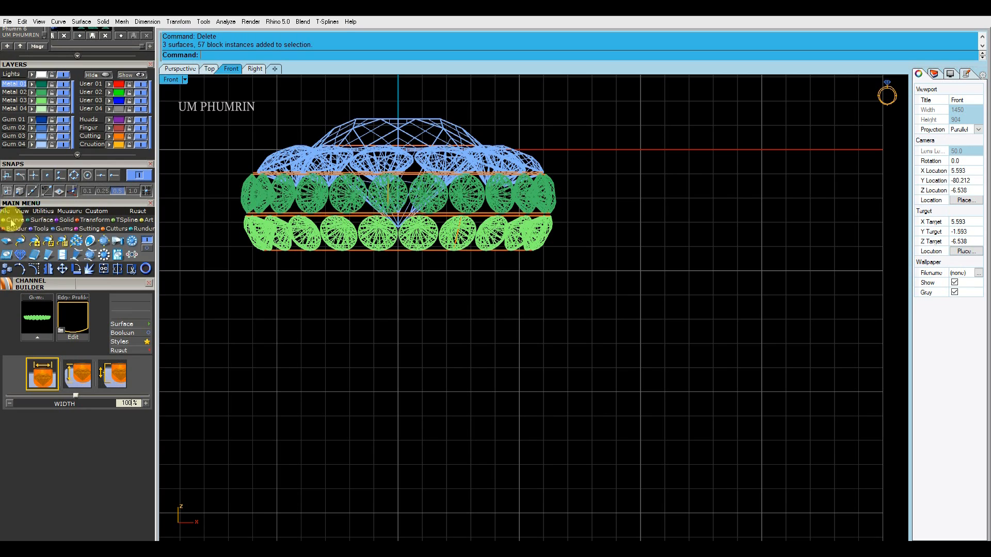
left_click(12, 241)
left_click(78, 343)
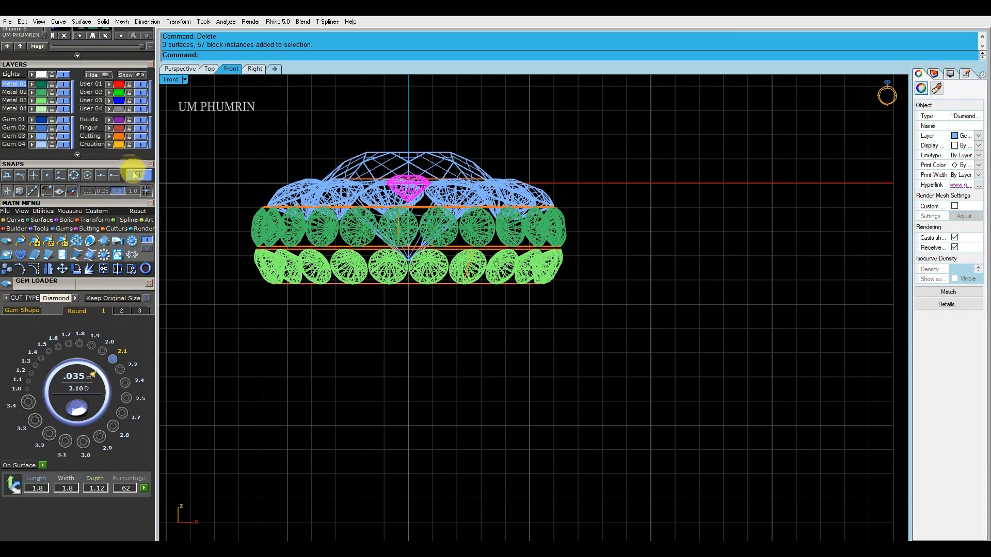
scroll(148, 46, "up", 3)
left_click_drag(428, 195, 409, 225)
scroll(526, 326, "up", 4)
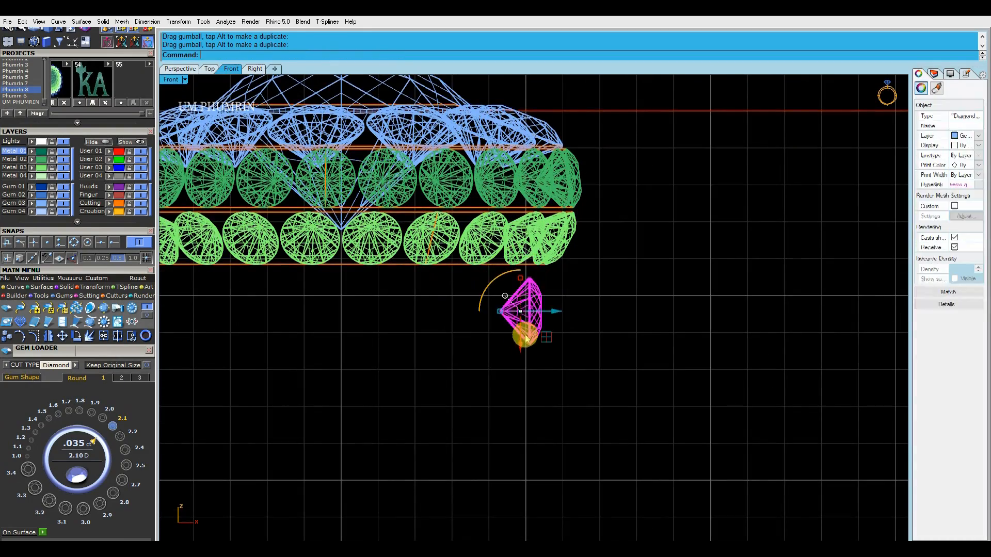
Step: Nudge the 1.8 mm diamond slightly inward in the Front view and assign it to the Metal 04 layer
left_click(180, 69)
scroll(547, 289, "up", 10)
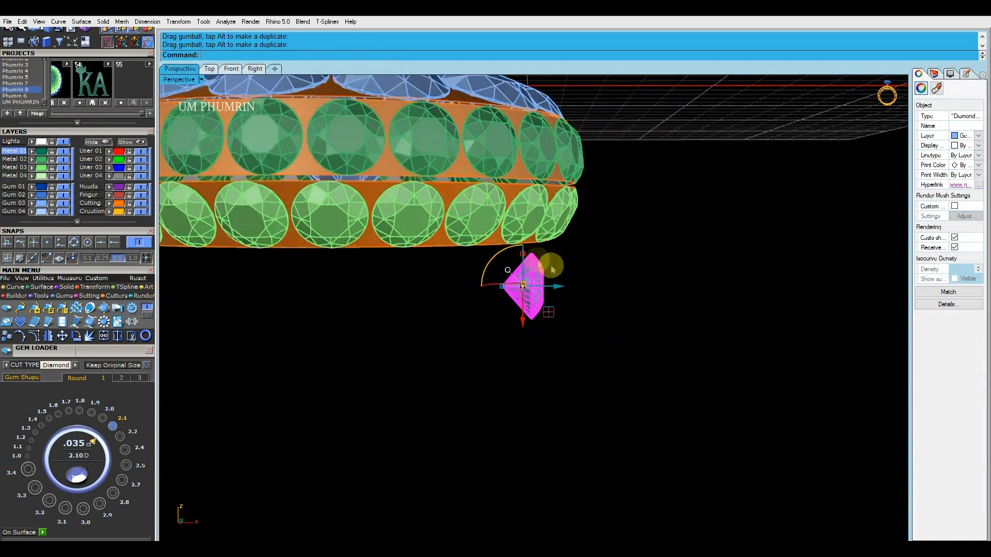
scroll(543, 302, "up", 2)
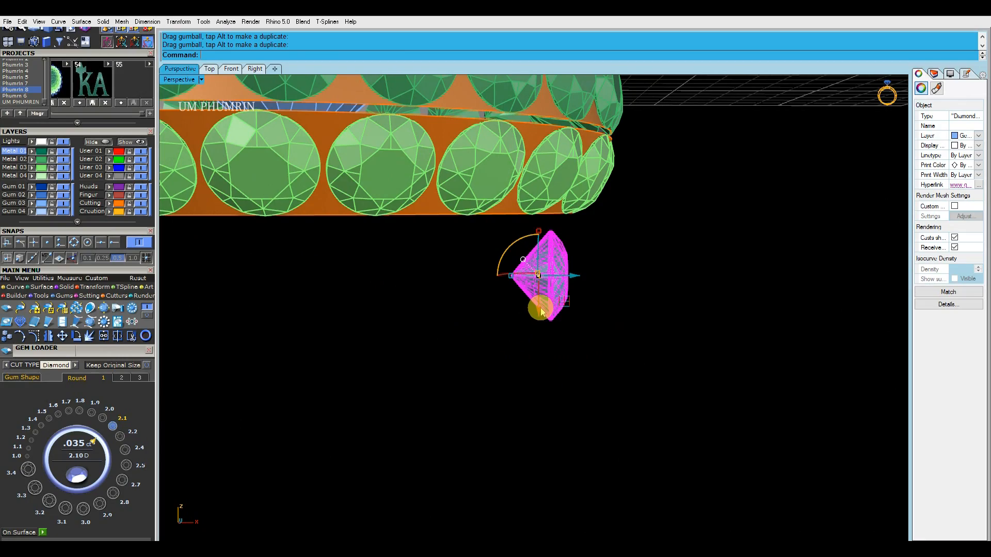
left_click(232, 68)
scroll(547, 252, "up", 4)
scroll(516, 251, "down", 2)
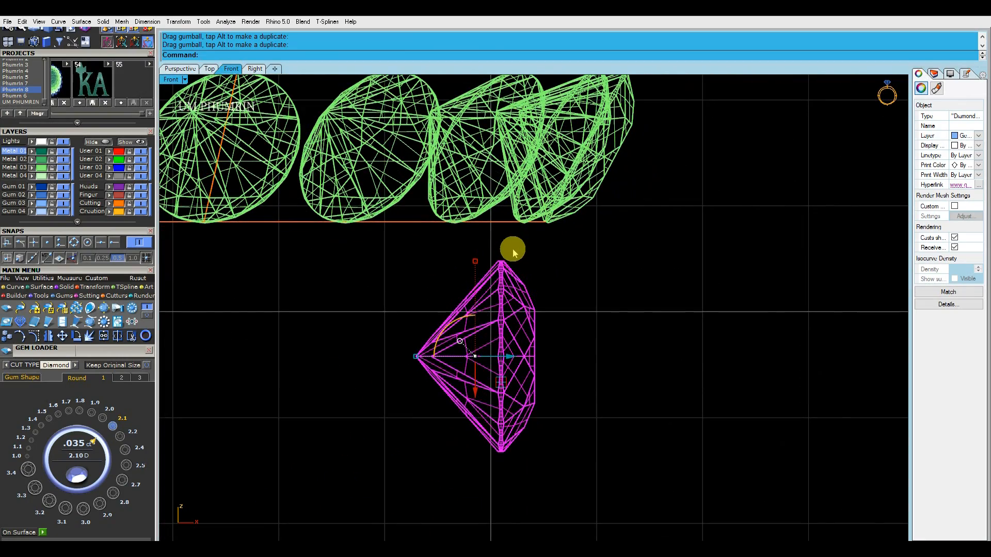
scroll(527, 291, "down", 2)
left_click(588, 290)
scroll(535, 290, "down", 1)
left_click(535, 290)
scroll(620, 309, "down", 2)
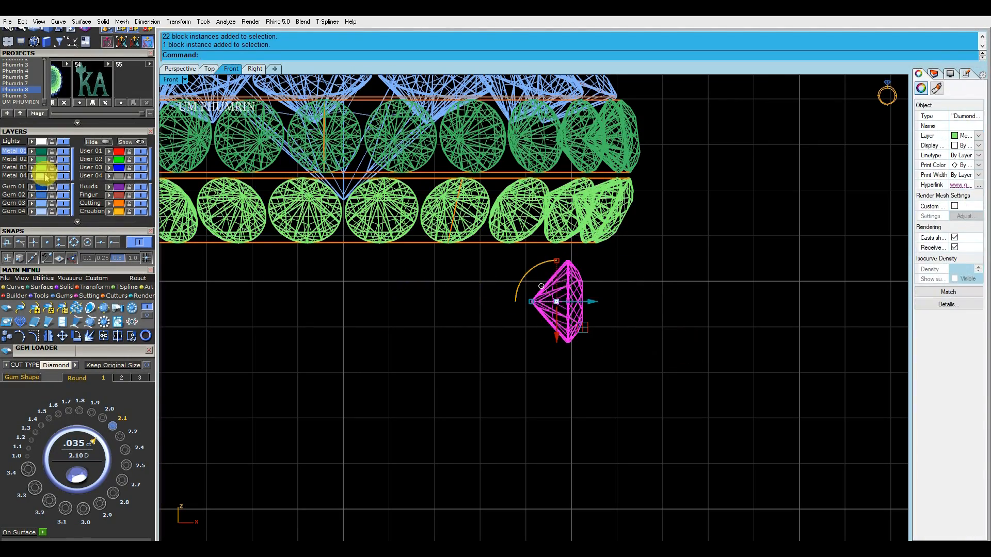
scroll(471, 289, "down", 4)
left_click(541, 298)
Step: Try a polar array of the 1.8 mm diamond around the origin with 20 items in the Top view
left_click(210, 69)
scroll(476, 215, "down", 3)
type("ap")
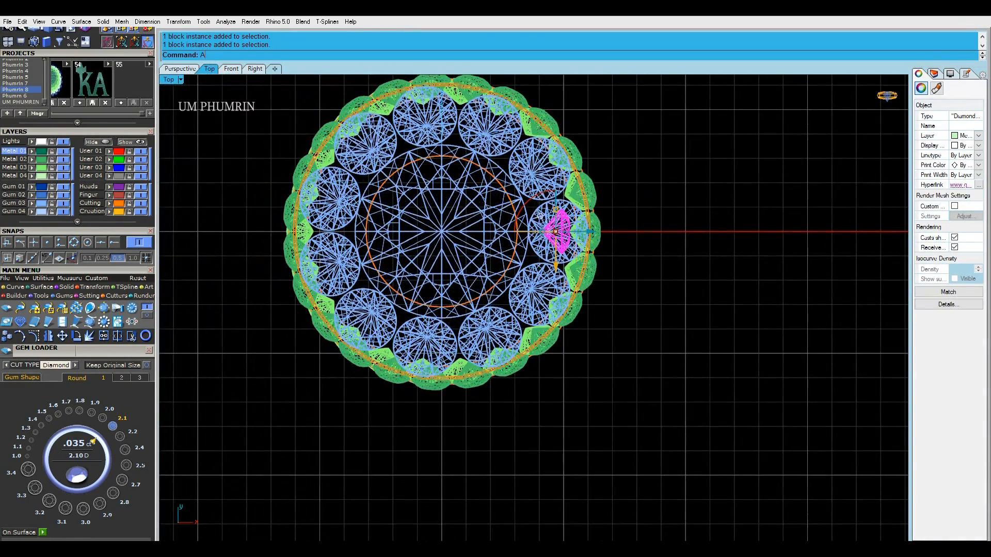
key("Return")
type("0")
key("Return")
scroll(574, 225, "up", 4)
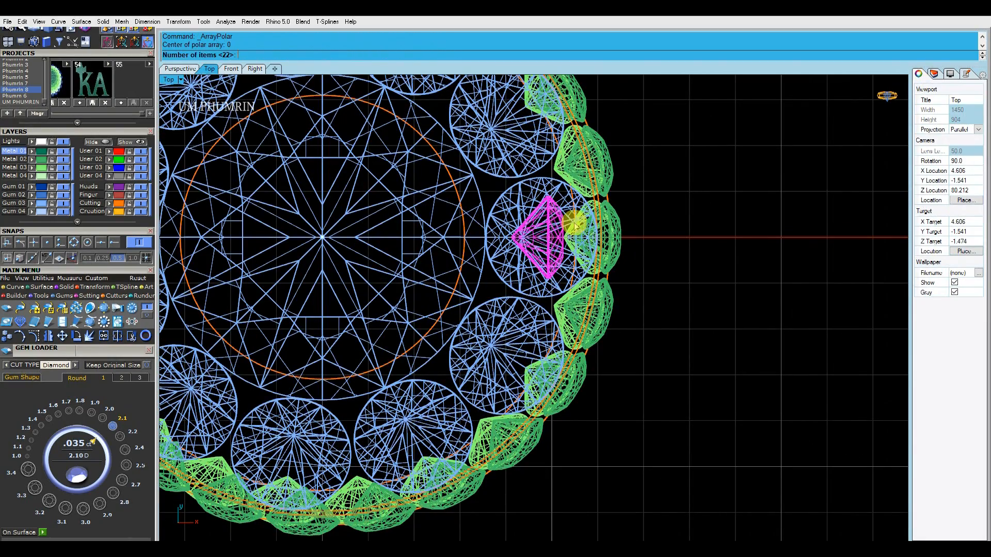
type("20")
key("Return")
key("Return")
key("Escape")
Step: Try the polar array of the 1.8 mm diamond around the origin with 18 items
type("A")
key("Return")
type("01")
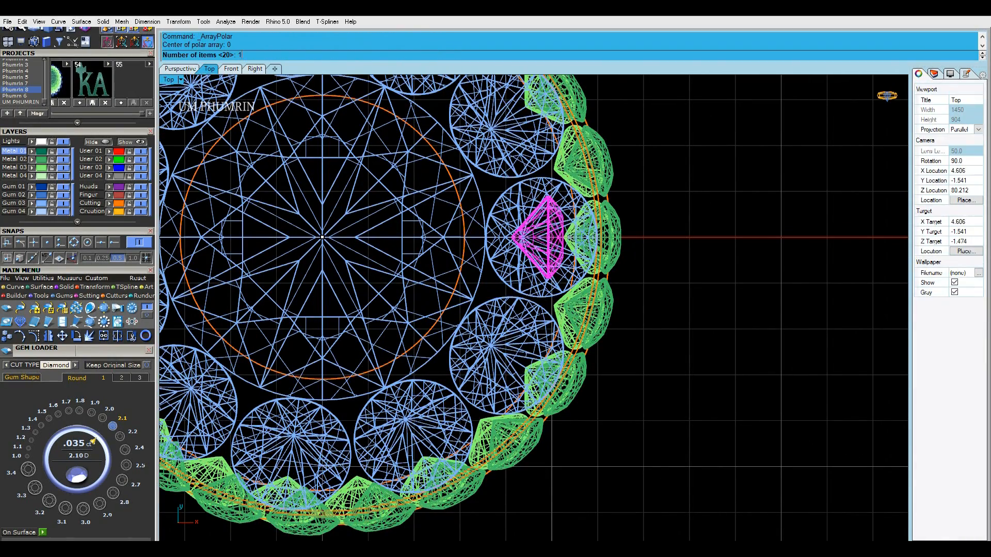
type("8")
key("Return")
key("Return")
key("Escape")
Step: Polar array the 1.8 mm diamond around the origin with 16 items over 360 degrees
type("A")
key("Return")
type("0")
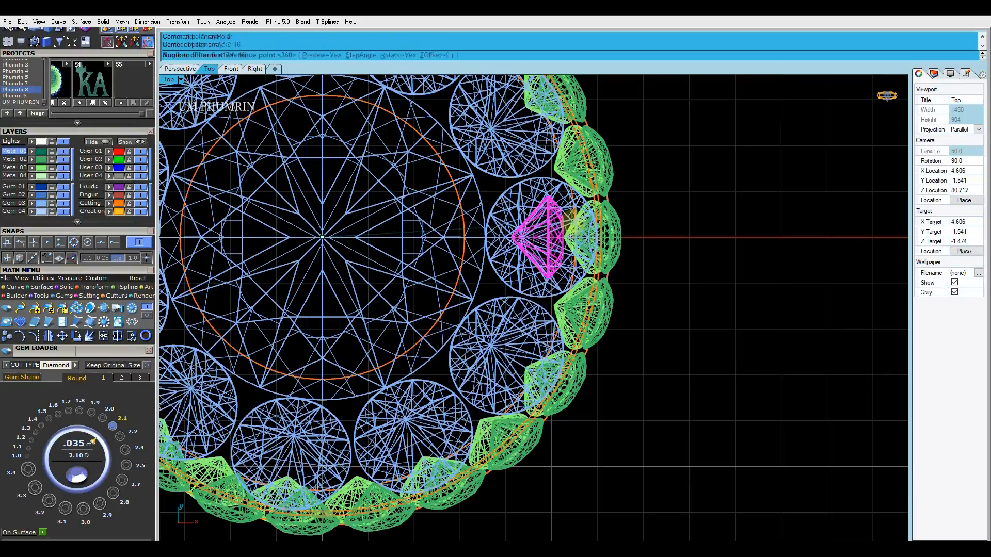
key("Return")
key("Return")
key("Return")
Step: Measure the gap between the source diamond and its neighbour, and nudge the source slightly inward along X
scroll(549, 192, "up", 10)
type("da")
key("Return")
scroll(551, 210, "up", 7)
left_click(542, 192)
left_click(556, 272)
key("Escape")
scroll(557, 271, "down", 17)
left_click_drag(566, 338, 563, 338)
Step: Recheck the girdle gap with an aligned dimension and nudge the source diamond slightly outward along X
type("da")
key("Return")
scroll(547, 227, "up", 20)
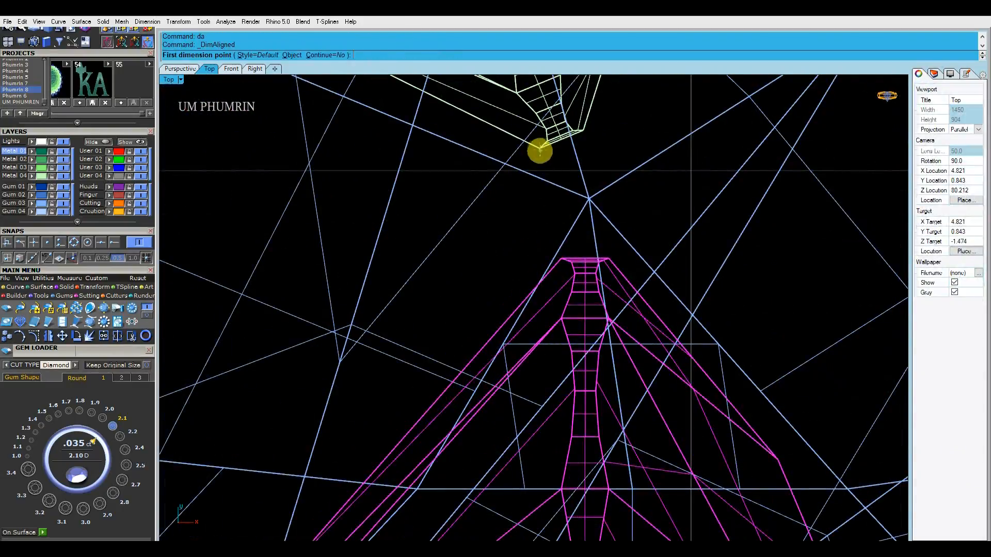
left_click(561, 258)
scroll(561, 259, "down", 17)
key("Escape")
left_click_drag(568, 312, 570, 312)
Step: Select the 16 lowest diamonds in Perspective and build a channel around them with Channel Builder
left_click(183, 71)
scroll(488, 178, "down", 8)
left_click_drag(631, 270, 243, 220)
right_click_drag(354, 224, 475, 224, "shift")
middle_click(475, 224)
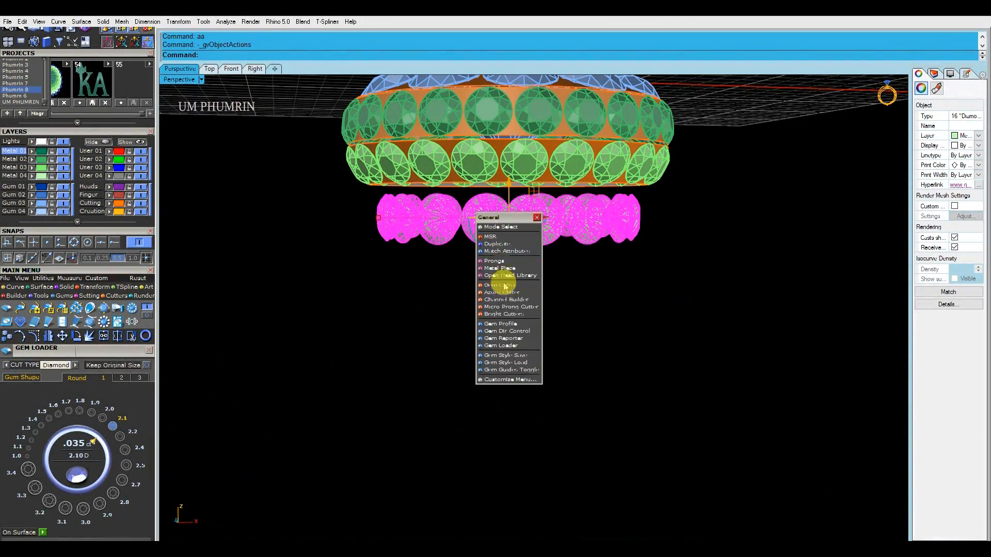
left_click(500, 266)
scroll(537, 214, "up", 2)
Step: Extract the outer face of the lowest channel and delete the rest of that channel
right_click_drag(513, 301, 512, 264)
type("ee")
key("Return")
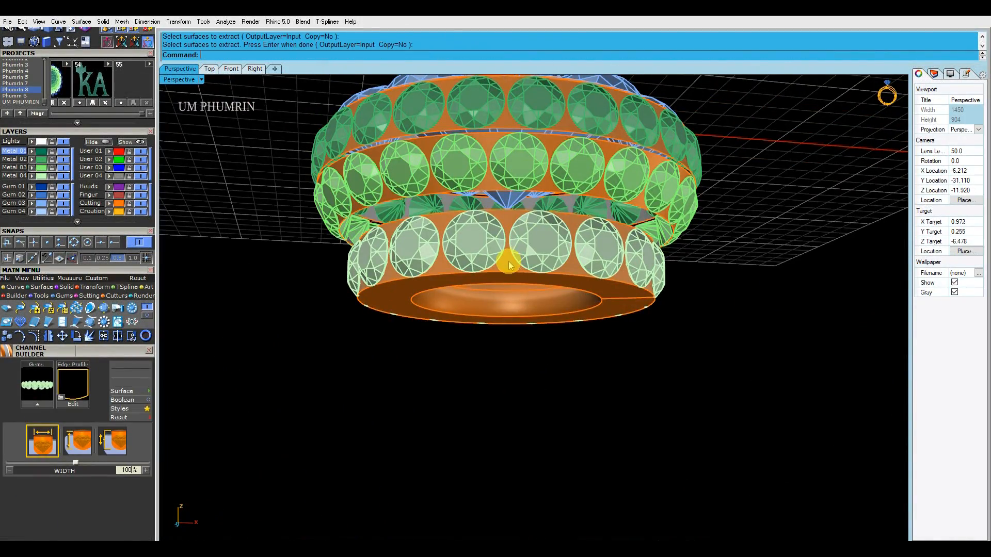
left_click(509, 265)
key("Return")
key("Delete")
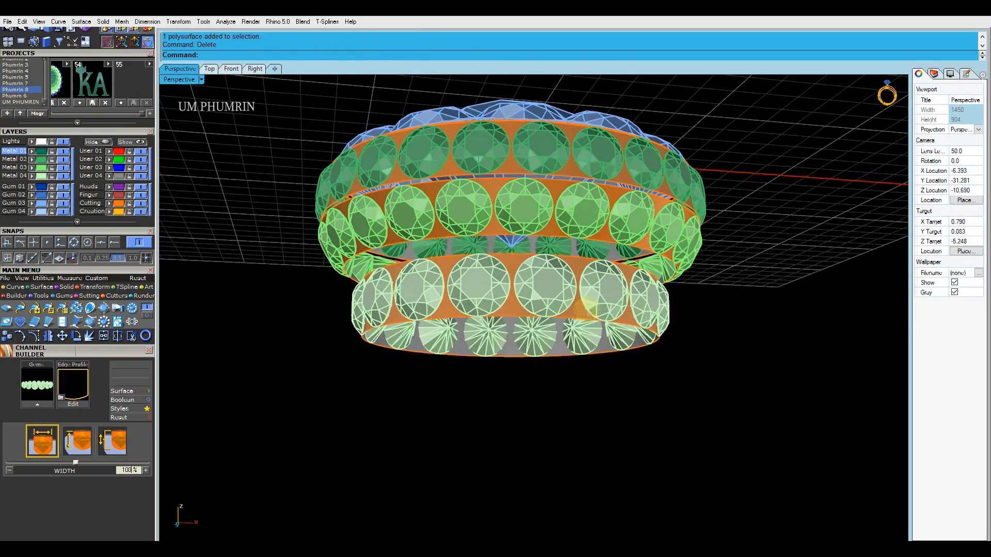
Step: Loft a surface between the duplicated facing edges of the two lowest bands, and save the file
type("d1")
key("Return")
scroll(528, 257, "up", 3)
type("lo")
key("Return")
key("Return")
key("Return")
key("Delete")
scroll(587, 253, "down", 7)
right_click_drag(591, 264, 611, 304)
key("ctrl+s")
right_click_drag(675, 355, 658, 331)
Step: Try to tween a curve between the duplicated facing edges of the two upper bands
scroll(560, 296, "up", 5)
scroll(562, 296, "up", 5)
type("d1")
key("Return")
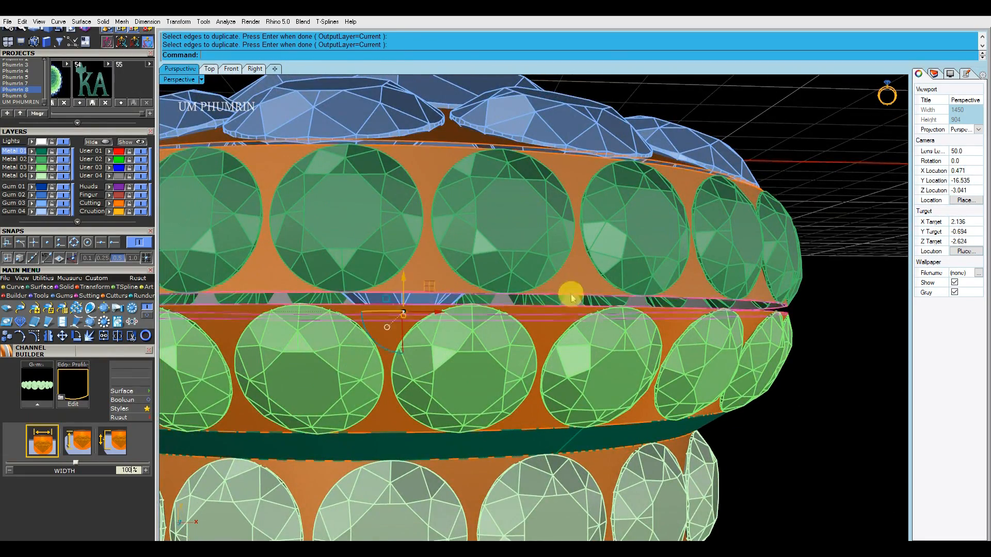
scroll(572, 299, "down", 4)
mouse_move(573, 308)
right_mouse_down()
mouse_move(606, 272)
mouse_move(577, 297)
right_mouse_up()
type("TweenCurves")
key("Return")
key("Escape")
key("Delete")
Step: Isolate the two upper channel bands by hiding everything else
left_click(516, 320)
left_click(440, 243, "shift")
right_click(98, 142)
right_click_drag(635, 194, 618, 259)
Step: Try to align the upper band's seam by rotating the band about the origin
left_click(575, 237)
scroll(618, 259, "down", 6)
scroll(617, 259, "up", 6)
left_click(209, 70)
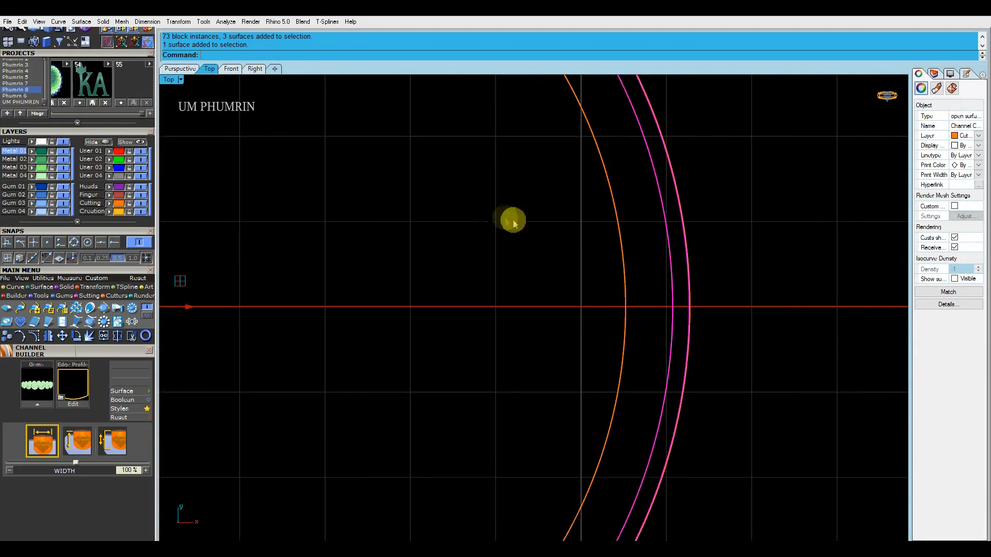
scroll(514, 223, "down", 6)
right_click_drag(514, 223, 480, 265)
type("Rotate")
key("Return")
type("0")
key("Return")
left_click(180, 69)
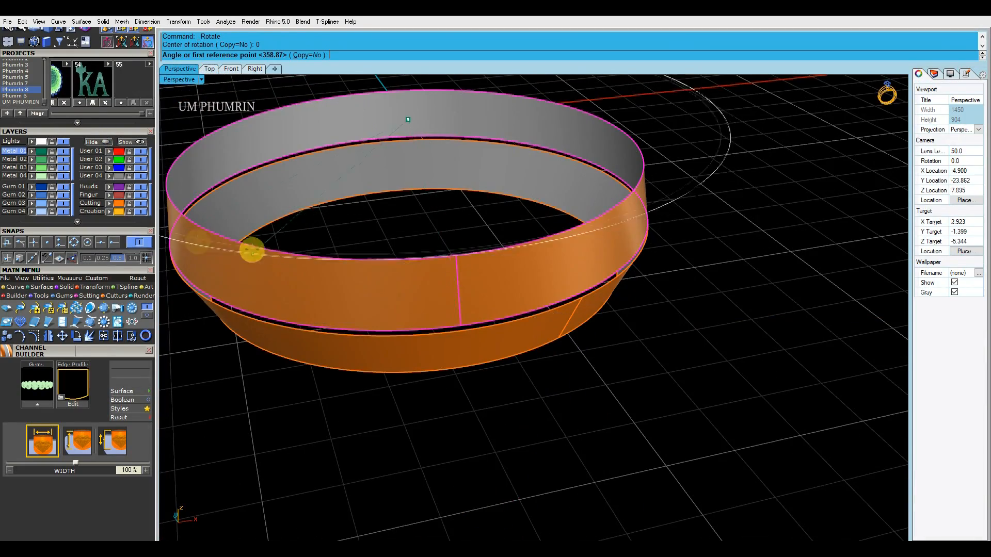
left_click(211, 69)
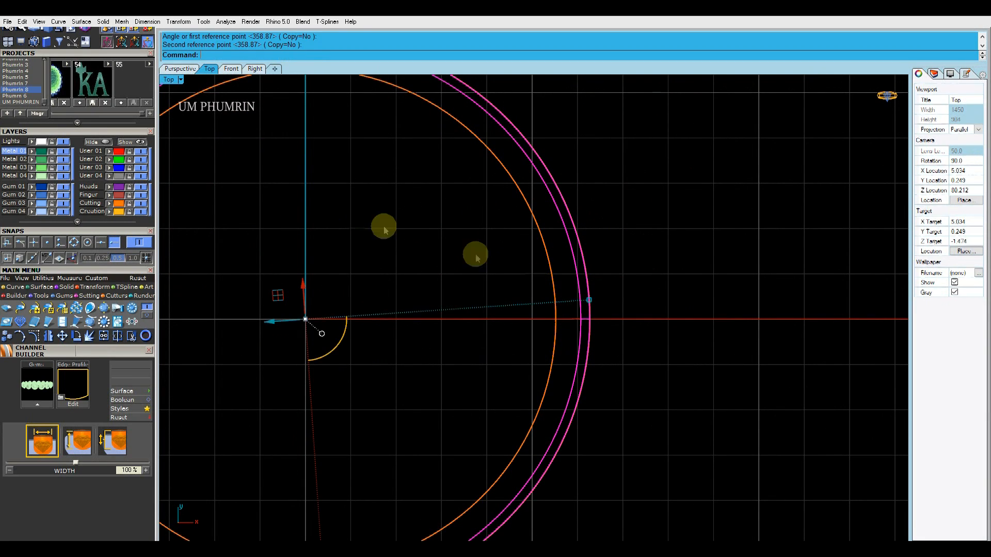
Step: Rotate the upper band about the origin in the Top view so its seam meets the lower band's seam
scroll(460, 212, "down", 3)
type("0")
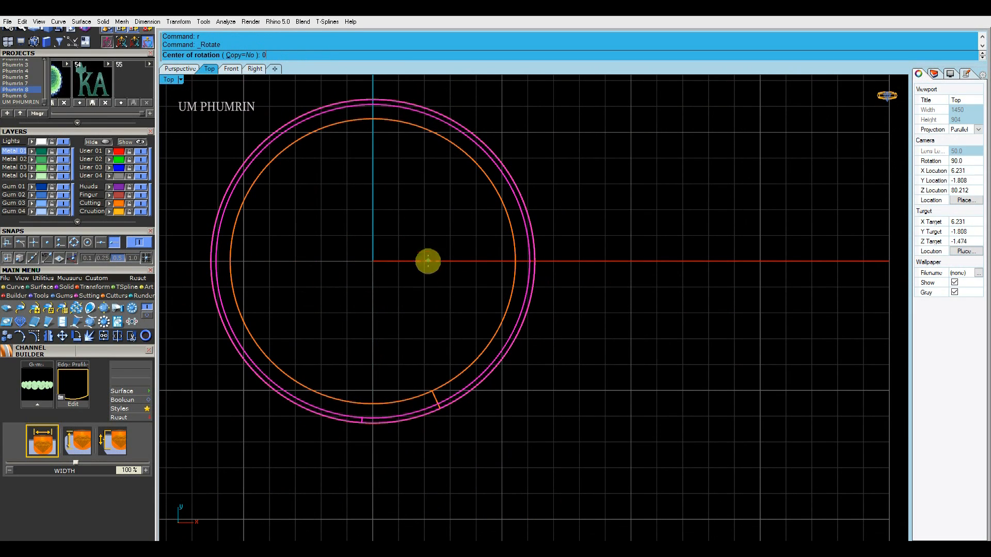
left_click(440, 409)
key("Escape")
Step: Rotate both bands together about the origin so their aligned seams lie on the Y axis
left_click_drag(188, 80, 560, 457)
right_click(387, 336)
type("0")
key("Return")
left_click(378, 417)
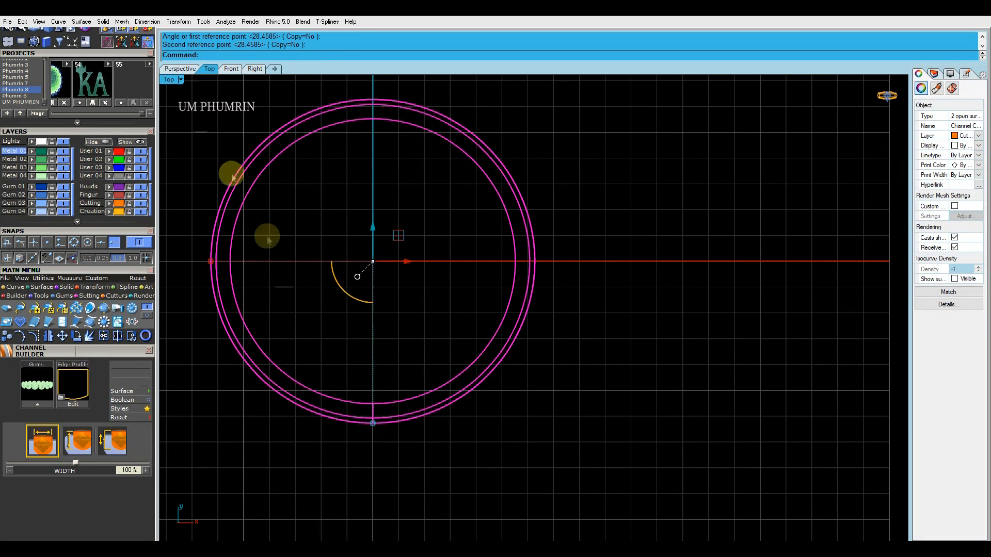
Step: Try to tween a curve across the gap between the two realigned bands in Perspective
left_click(184, 69)
right_click_drag(504, 258, 522, 270)
key("Escape")
scroll(522, 271, "down", 3)
scroll(530, 270, "up", 2)
left_click(529, 271)
left_click(529, 280)
key("Return")
type("TweenCurves")
key("Return")
scroll(542, 276, "down", 2)
right_click_drag(542, 279, 650, 306)
key("Return")
key("Delete")
Step: Duplicate the borders of both bands and keep only the two borders along the gap selected
left_click(651, 307)
left_click(728, 342)
left_click(595, 285)
key("Return")
scroll(531, 252, "down", 2)
right_click_drag(530, 253, 638, 272)
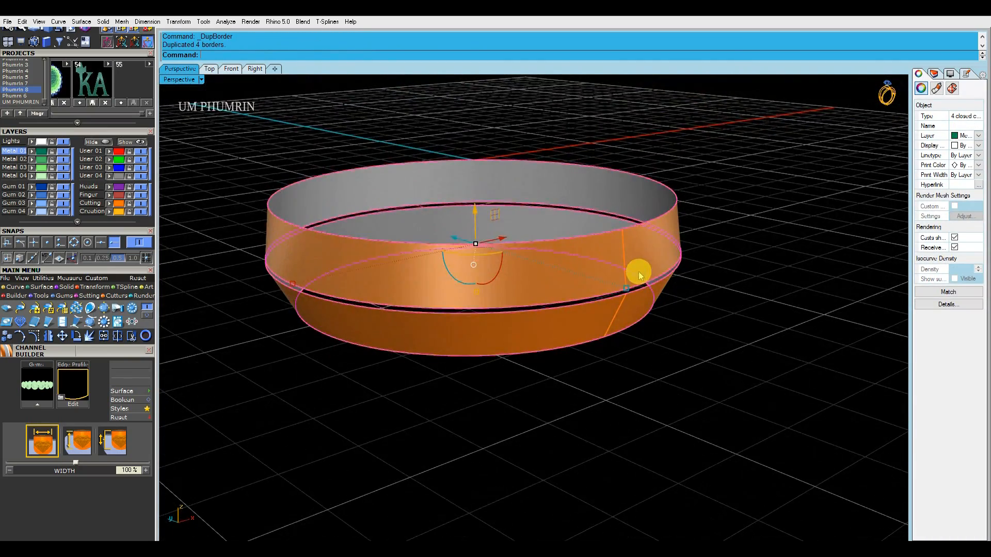
left_click(697, 286)
left_click_drag(697, 286, 651, 264)
left_click(654, 261, "ctrl")
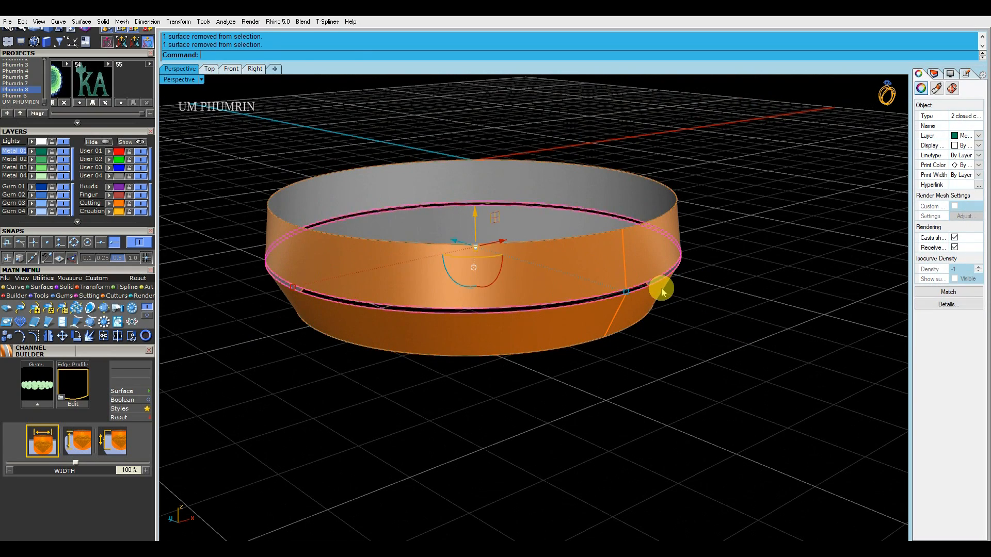
Step: Tween one curve between the two gap borders using the Refit match method, and delete those borders
type("TweenCurves")
key("Return")
scroll(641, 290, "up", 6)
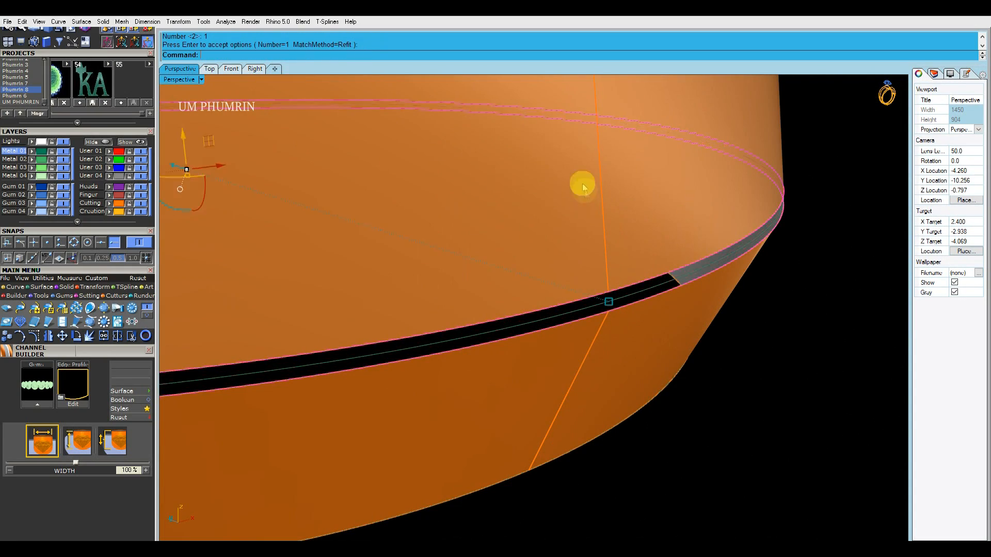
key("Delete")
Step: Move both band surfaces to the User 04 layer and hide that layer
scroll(588, 209, "down", 8)
left_click(599, 249)
left_click(601, 223, "shift")
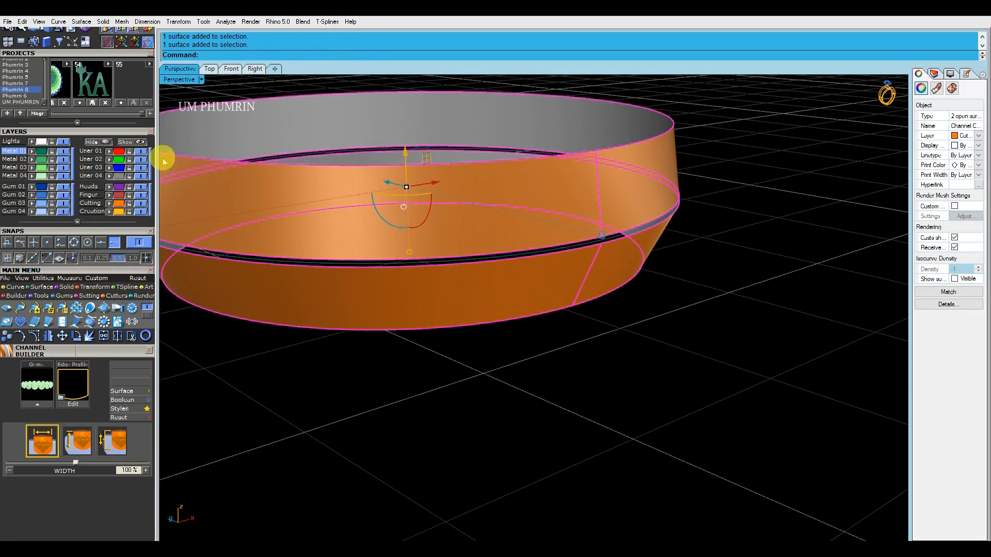
left_click(109, 176)
left_click(140, 176)
Step: Try a loft through the three ring curves with the Tight style
left_click(518, 208)
left_click(583, 152, "shift")
left_click(594, 160, "shift")
type("Loft")
key("Return")
key("Return")
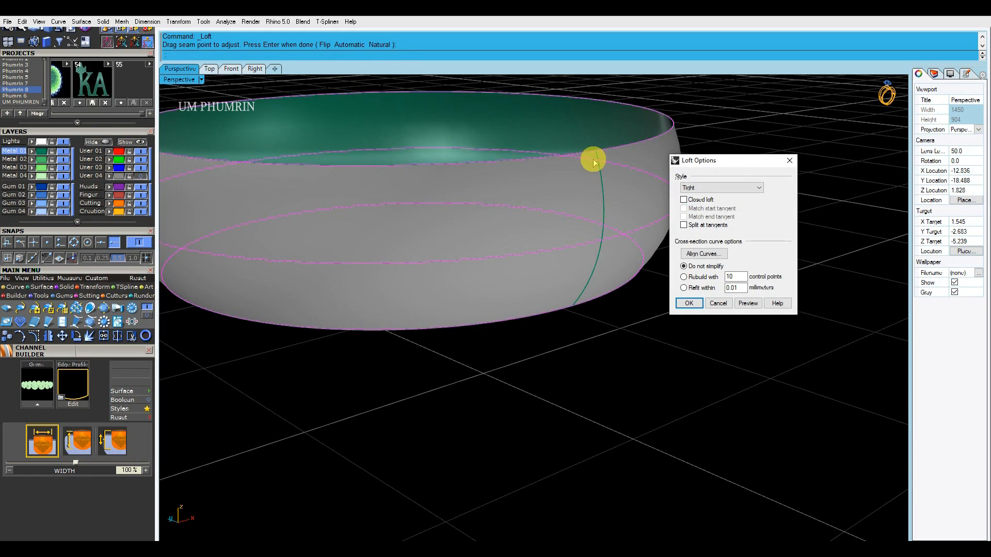
key("Return")
Step: Flip the lofted surface, compare it with the User 04 bands, and delete it
scroll(593, 160, "down", 2)
left_click(597, 172)
type("Flip")
key("Return")
left_click(714, 213)
left_click(142, 176)
left_click(143, 176)
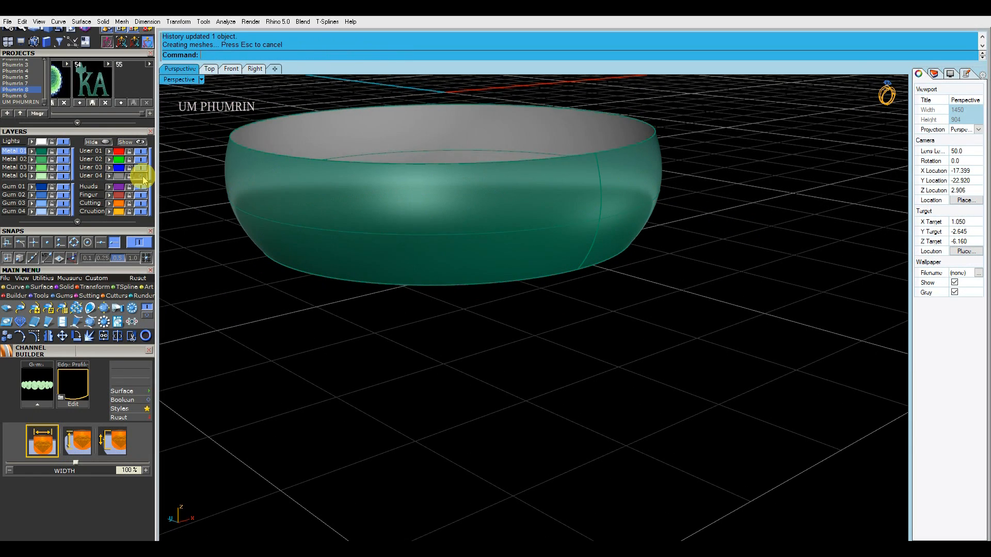
left_click(593, 231)
key("Delete")
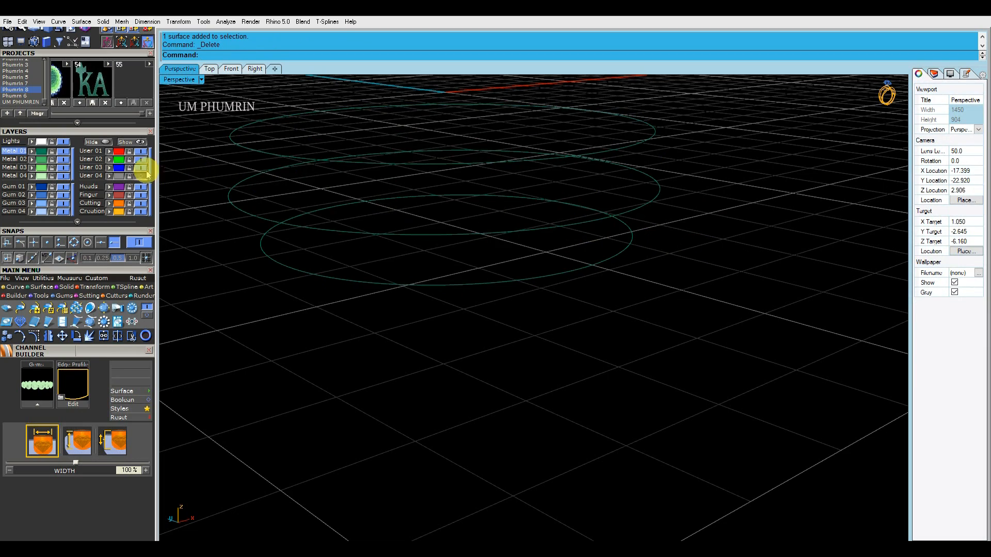
Step: Show the User 04 bands, extract a U isocurve from each one, and hide the layer again
left_click(142, 176)
right_click_drag(686, 289, 690, 221)
scroll(633, 192, "up", 3)
right_click_drag(633, 193, 609, 269)
scroll(609, 206, "up", 2)
type("ExtractIsocurve")
key("Return")
left_click(609, 204)
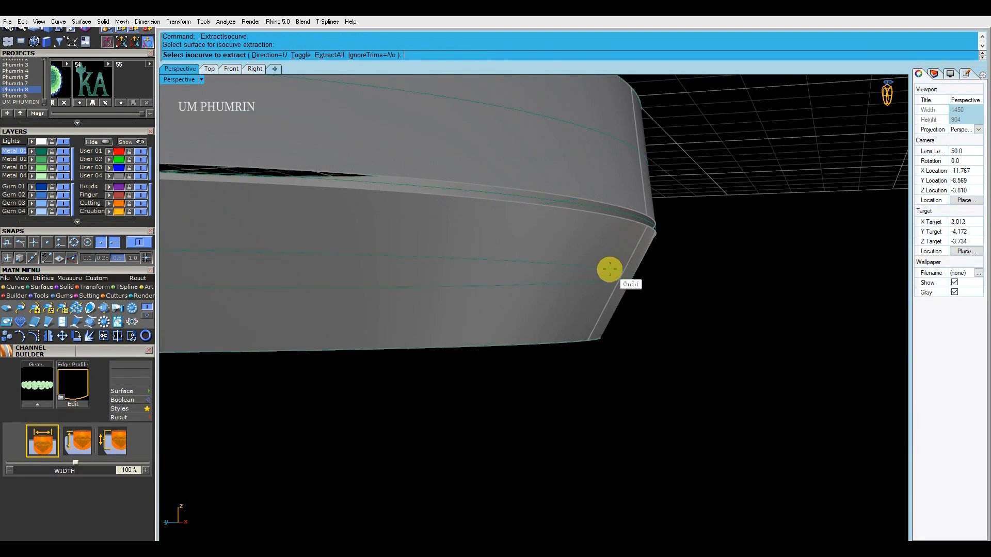
scroll(684, 257, "down", 3)
left_click(142, 176)
scroll(596, 207, "down", 2)
Step: Try to loft all five ring curves together
left_click_drag(676, 305, 548, 115)
right_click_drag(549, 116, 555, 170)
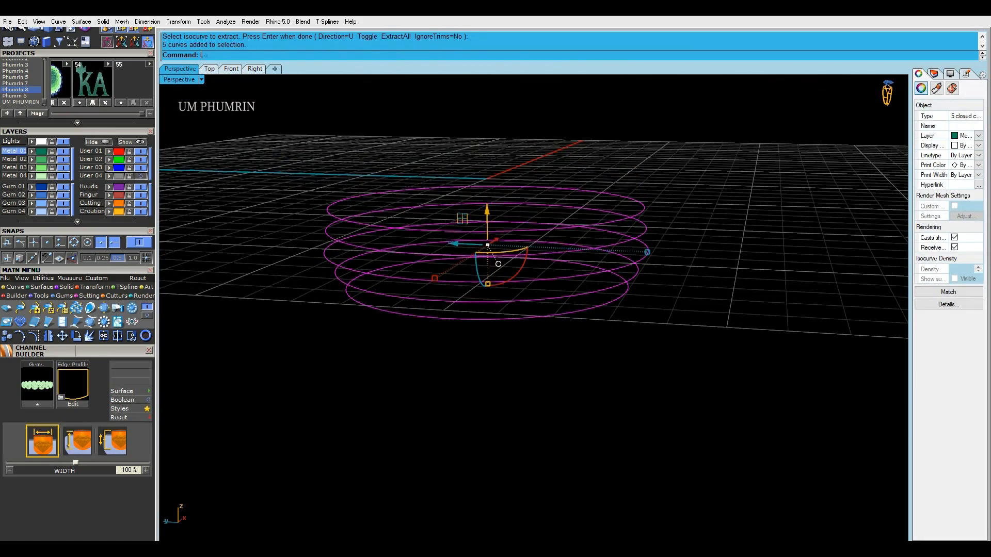
type("Lo")
key("Return")
scroll(646, 227, "up", 3)
mouse_move(647, 224)
right_mouse_down()
mouse_move(635, 211)
mouse_move(657, 232)
right_mouse_up()
key("Return")
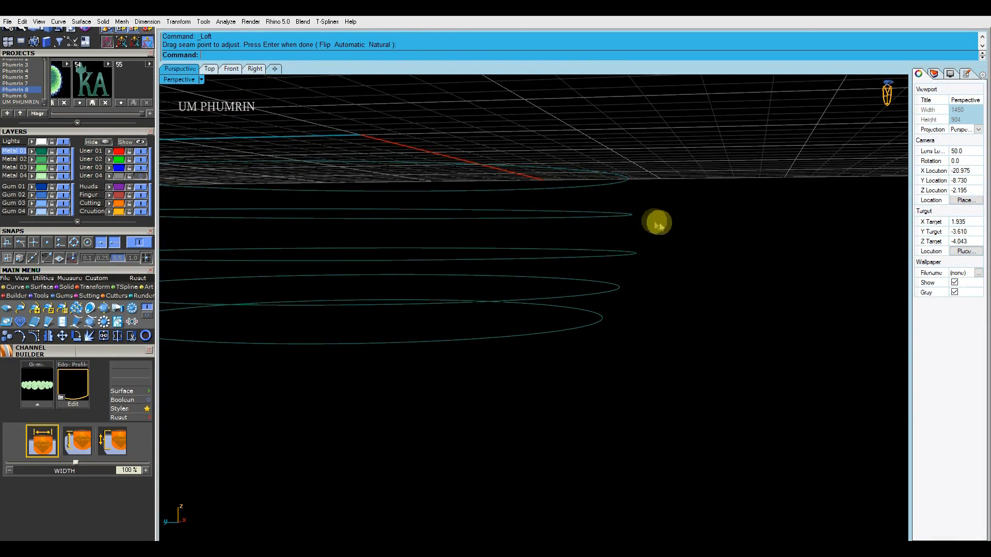
Step: Loft separate upper and lower bands through the ring curves, and delete the curves
key("Return")
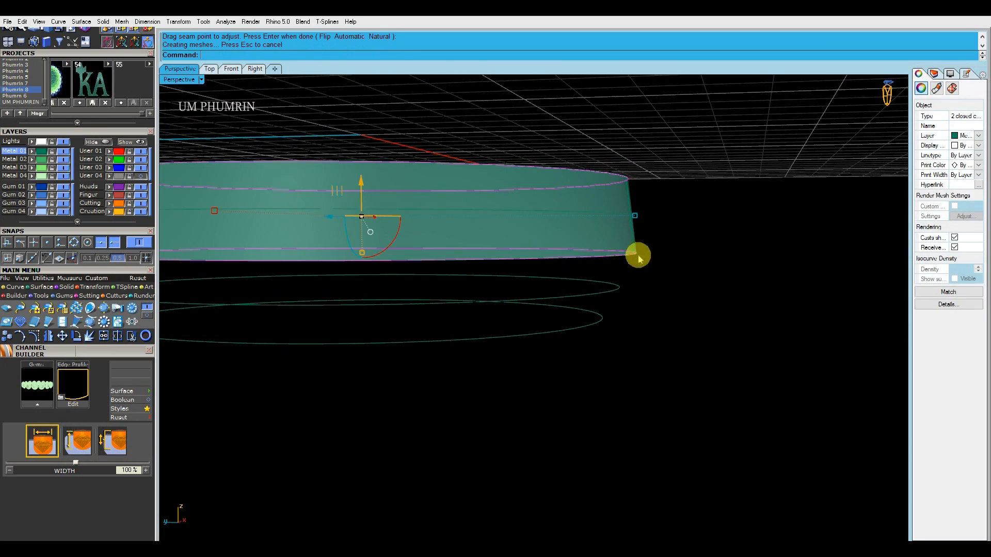
right_click(710, 385)
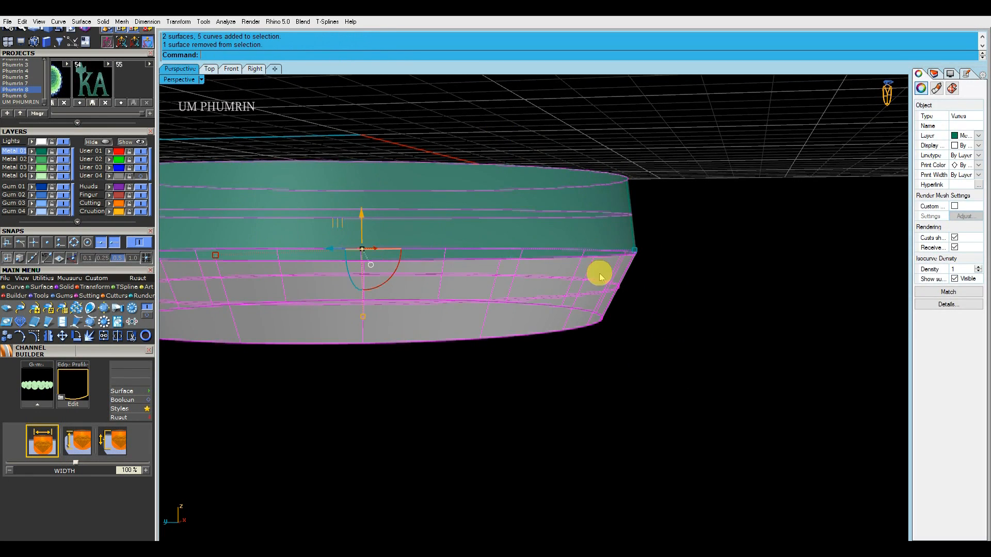
key("Delete")
Step: Join and flip the two lofted bands, and show the hidden objects
scroll(552, 222, "down", 3)
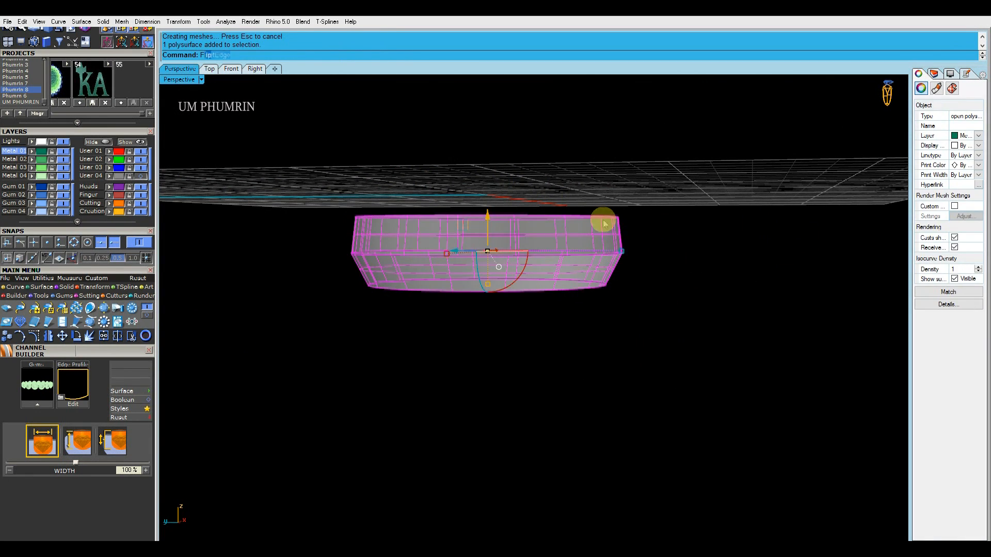
left_click(707, 243)
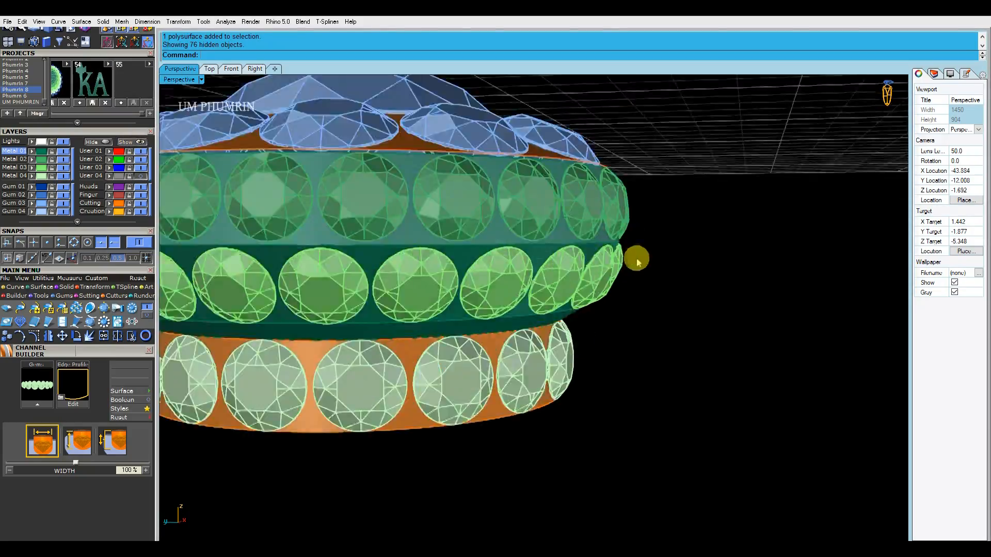
right_click_drag(667, 266, 659, 248)
scroll(606, 232, "up", 10)
scroll(610, 245, "down", 5)
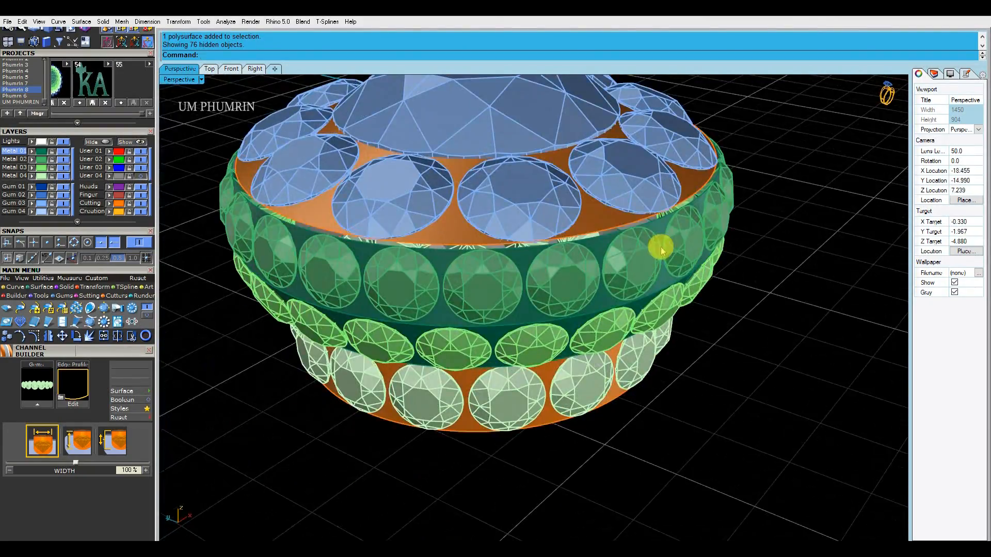
Step: Bridge the gap between the halo plate and the upper band with a loft between their duplicated edges
type("D1")
key("Return")
scroll(619, 223, "up", 5)
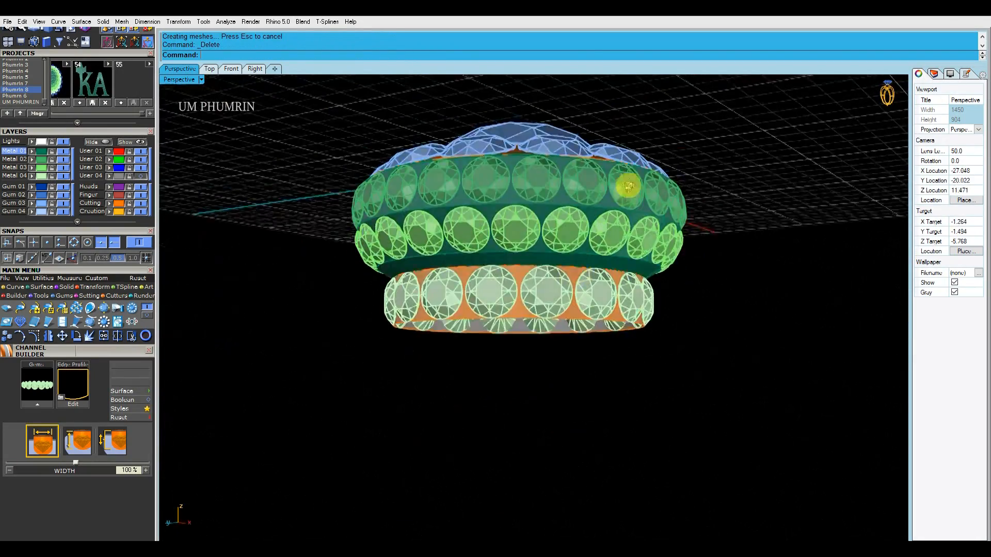
Step: Loft between the duplicated edges above the lowest channel, and join all five parts into one polysurface
right_click_drag(627, 186, 595, 266)
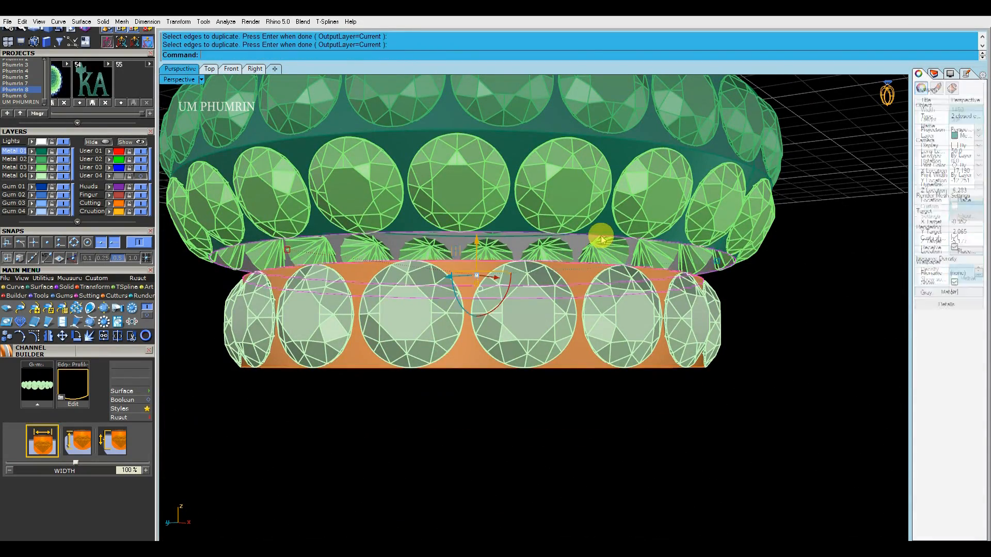
key("Return")
scroll(602, 239, "down", 5)
right_click_drag(659, 277, 637, 258)
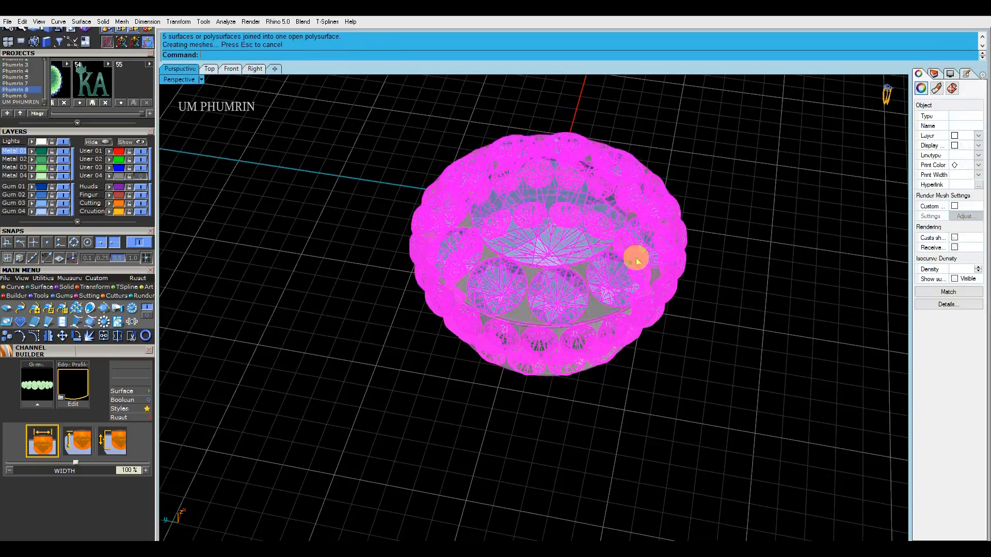
scroll(637, 257, "up", 5)
scroll(596, 303, "down", 5)
Step: Flip the joined head polysurface and turn off its isocurve display
type("g")
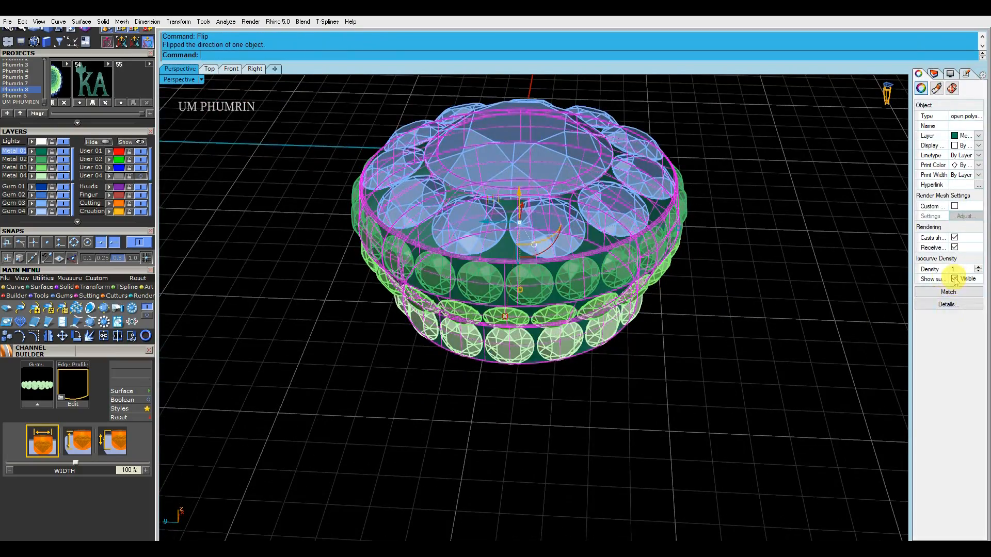
left_click(955, 280)
scroll(516, 258, "down", 3)
left_click(480, 252)
Step: In the Front view, add a Japan size 8 ring rail and mirror the outer shank curve across the Y axis
right_click_drag(480, 252, 458, 177)
scroll(480, 252, "up", 2)
key("ctrl+F2")
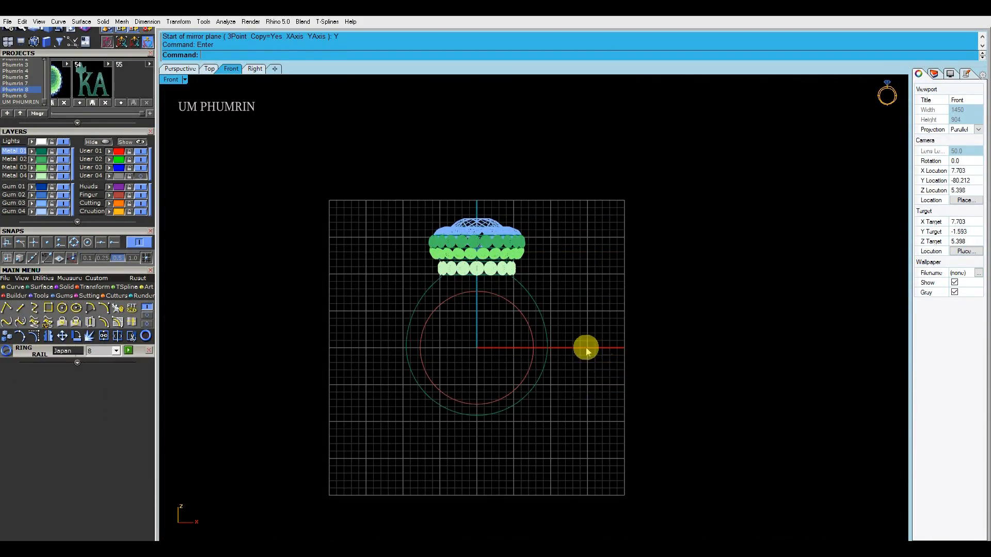
scroll(586, 349, "up", 3)
Step: Load a 1.9 mm round diamond and rotate it upright in the Right view
left_click(66, 297)
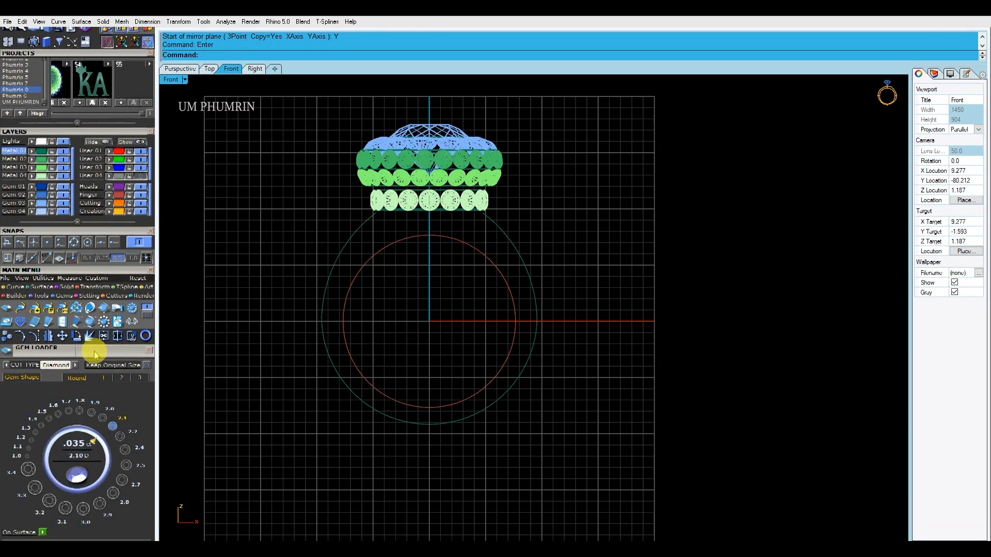
left_click(94, 396)
left_click(255, 69)
mouse_move(479, 289)
left_mouse_down()
mouse_move(609, 339)
mouse_move(482, 307)
left_mouse_up()
Step: In the Front view, move the diamond up between the ring rail and the lowest stone row
left_click(231, 69)
scroll(425, 324, "up", 4)
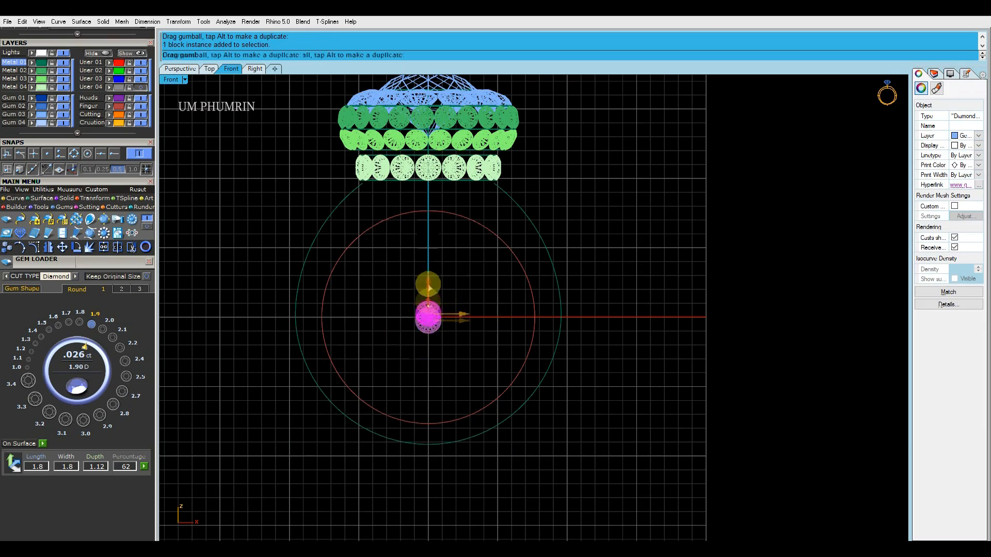
left_click_drag(428, 284, 428, 183)
left_click(513, 253)
scroll(513, 252, "up", 3)
left_click(478, 221)
scroll(489, 233, "down", 3)
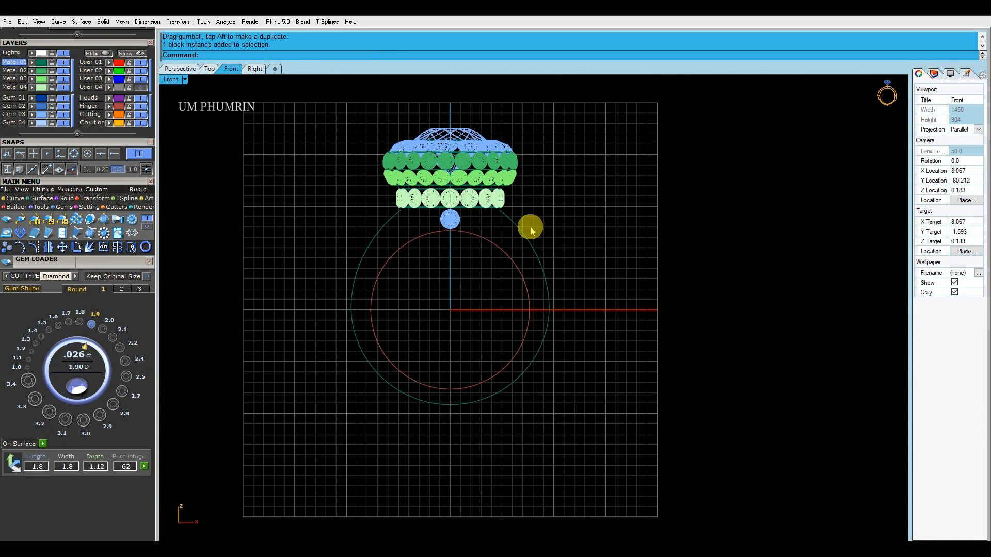
Step: Show the right shank curve's control points and adjust the ones nearest the cluster head
scroll(527, 220, "up", 5)
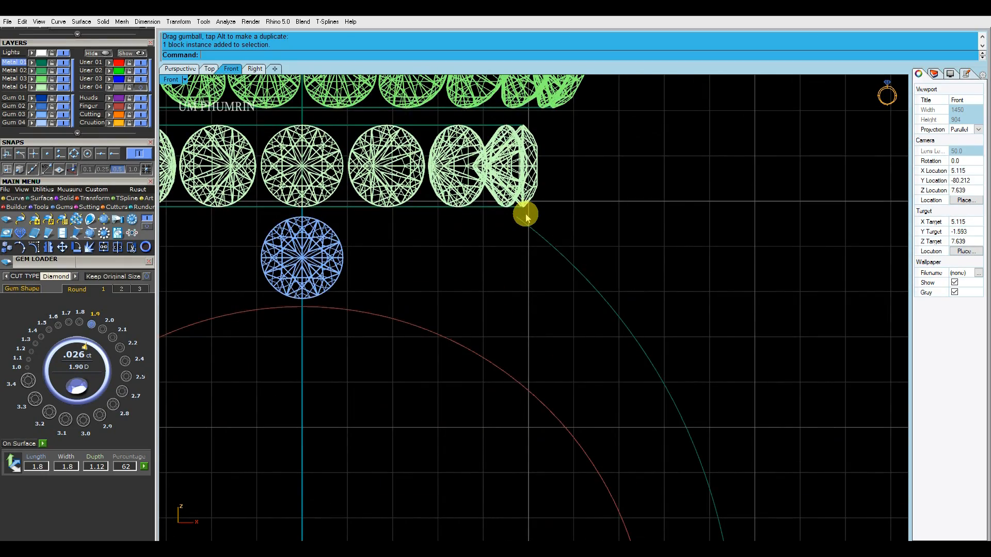
scroll(516, 227, "down", 5)
left_click(34, 248)
scroll(518, 190, "up", 6)
left_click(518, 184)
scroll(540, 151, "up", 2)
left_click(606, 261)
scroll(630, 245, "down", 6)
scroll(544, 189, "up", 4)
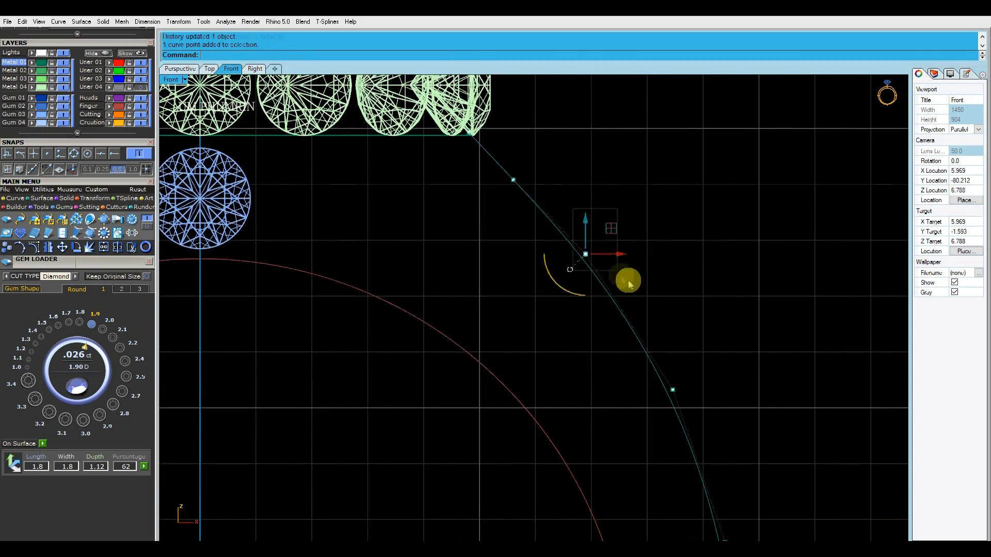
left_click(613, 267)
Step: Refine further control points along the upper part of the right shank curve, and leave point editing
scroll(638, 281, "down", 5)
left_click(536, 226)
scroll(524, 229, "up", 5)
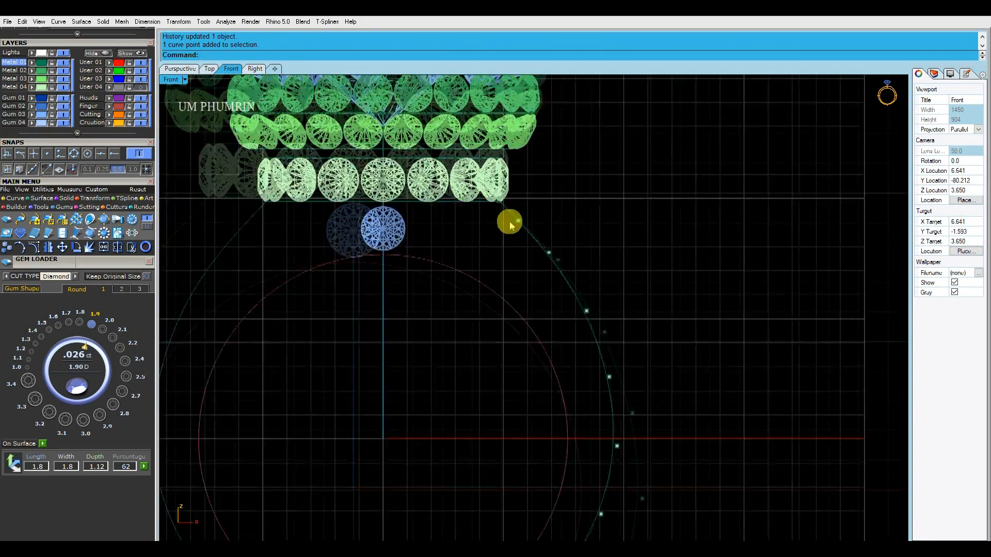
scroll(521, 248, "down", 2)
left_click(542, 283)
scroll(567, 289, "down", 5)
key("Escape")
Step: Select the cluster head with its stones and raise it slightly above the single diamond
right_click_drag(583, 279, 568, 275)
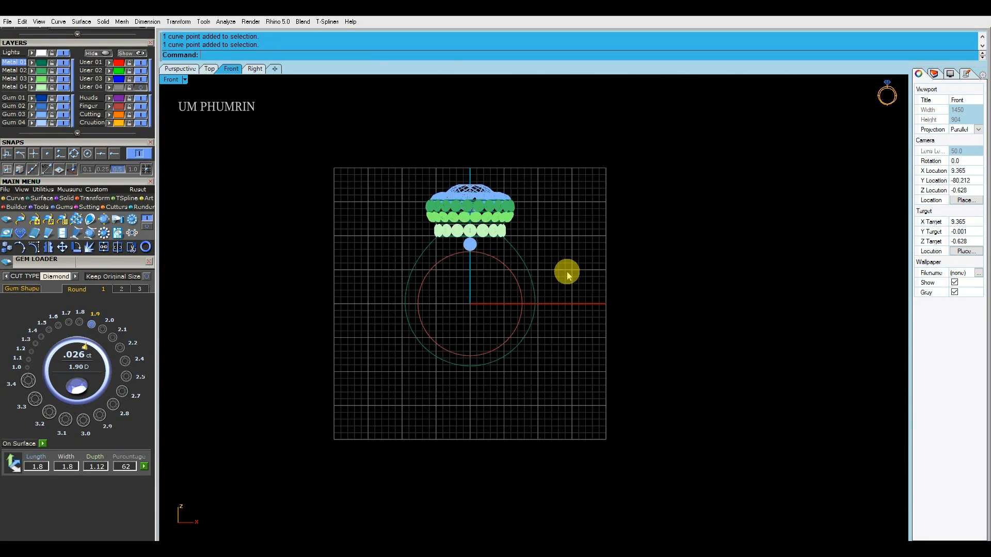
scroll(527, 234, "up", 5)
scroll(519, 214, "down", 3)
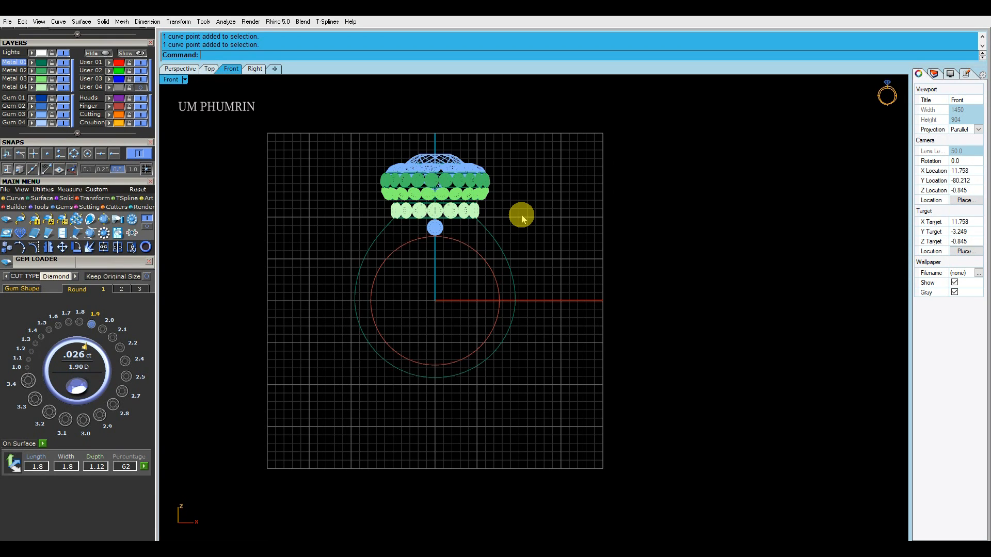
left_click_drag(521, 218, 449, 261)
scroll(431, 171, "up", 3)
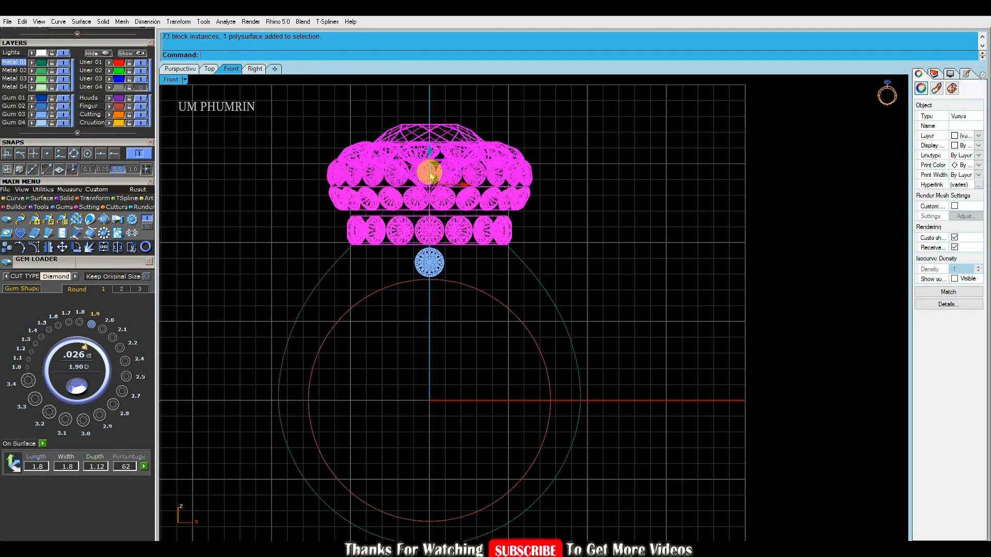
scroll(582, 219, "down", 3)
key("Escape")
Step: Delete the right shank curve and draw a 2 mm line outward from the ring rail's right quadrant
scroll(592, 314, "up", 3)
left_click(511, 284)
key("Delete")
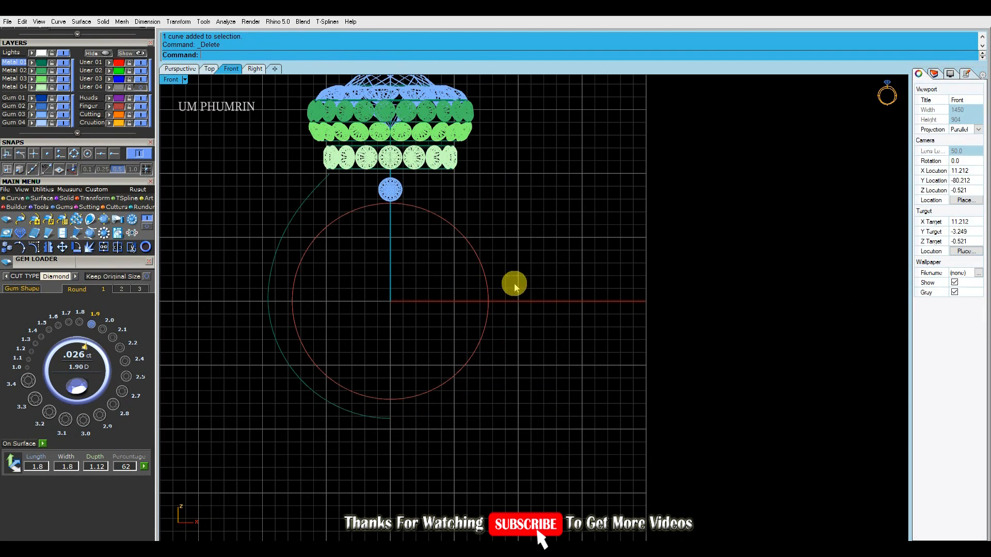
left_click(74, 153)
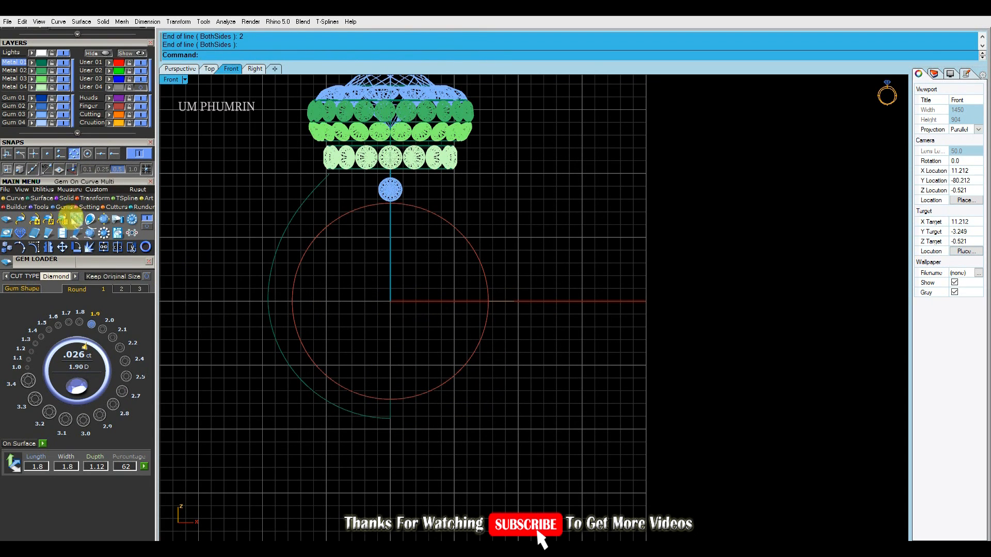
Step: Draw an arc from the shank's lowest point to the outer end of the 2 mm line
left_click(16, 198)
left_click(90, 218)
left_click(114, 153)
left_click(73, 153)
Step: Draw a second arc from the 2 mm line's outer end up to the lowest channel's corner, setting its start direction
left_click(514, 302)
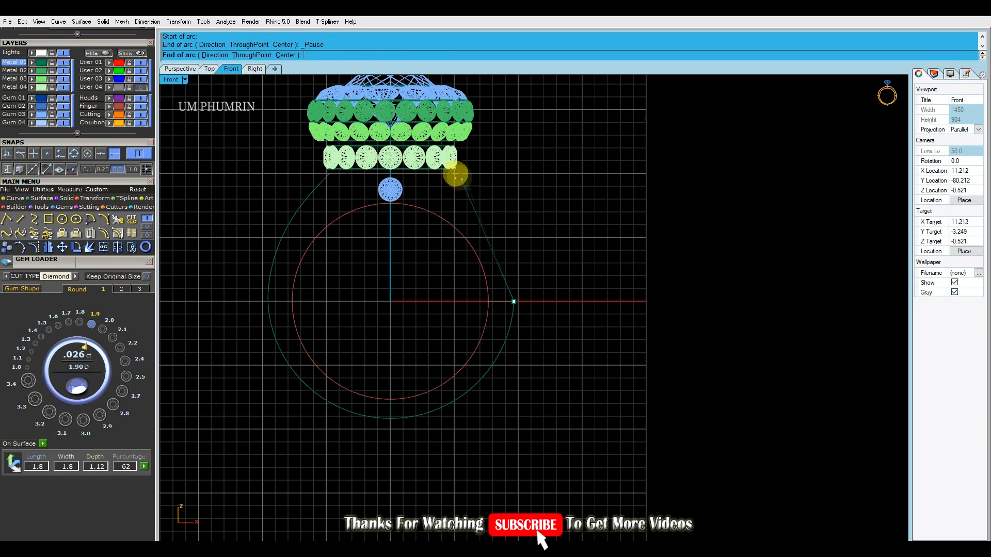
scroll(455, 175, "up", 6)
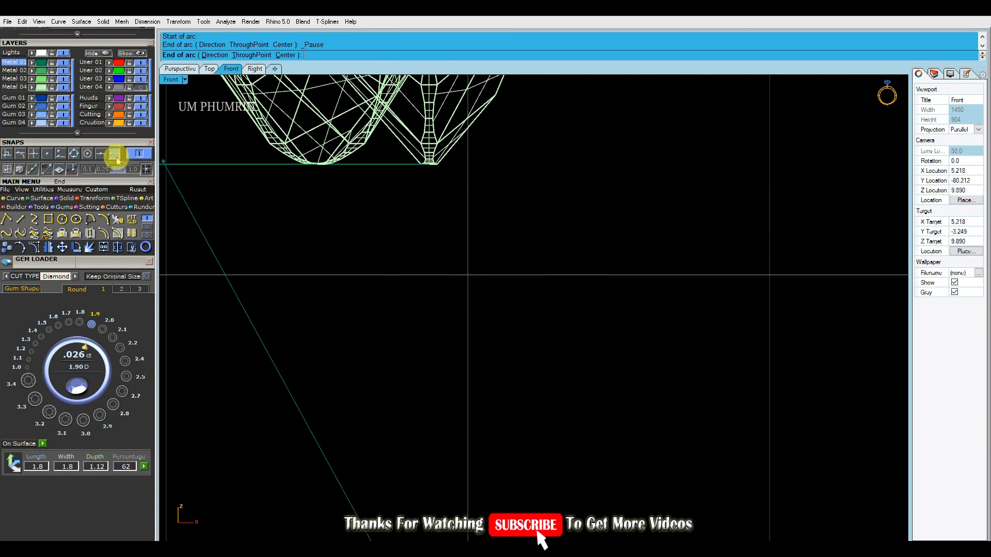
scroll(429, 168, "down", 6)
left_click(504, 175)
scroll(347, 255, "down", 2)
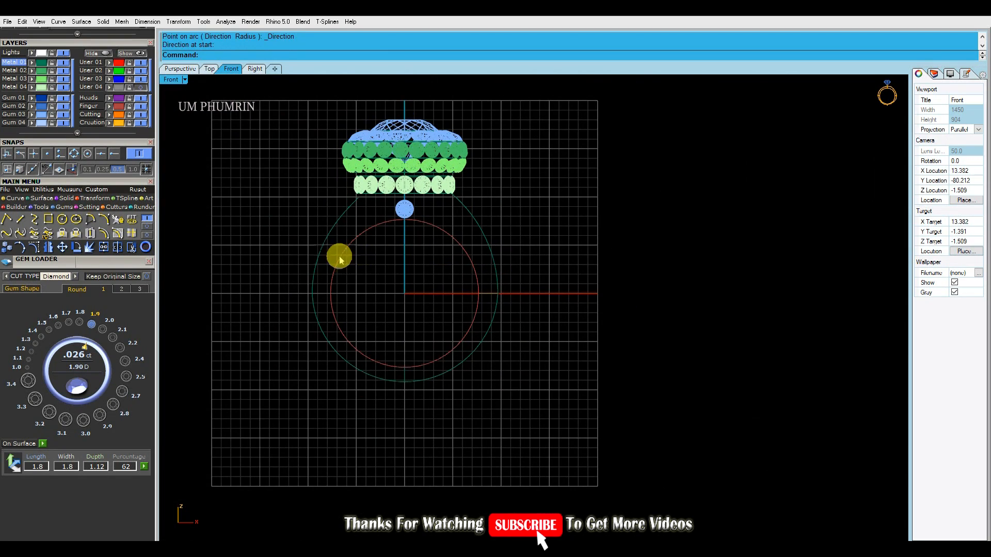
Step: Delete the old left shank curve, and join and rebuild the new right arcs as one curve
left_click(494, 295)
type("rebuild")
key("Return")
key("Return")
scroll(509, 275, "up", 4)
scroll(509, 274, "down", 3)
Step: Show the right shank curve's control points and adjust the upper ones to run smoothly into the channel's corner
key("F10")
scroll(411, 168, "up", 6)
left_click(362, 124)
scroll(411, 177, "up", 2)
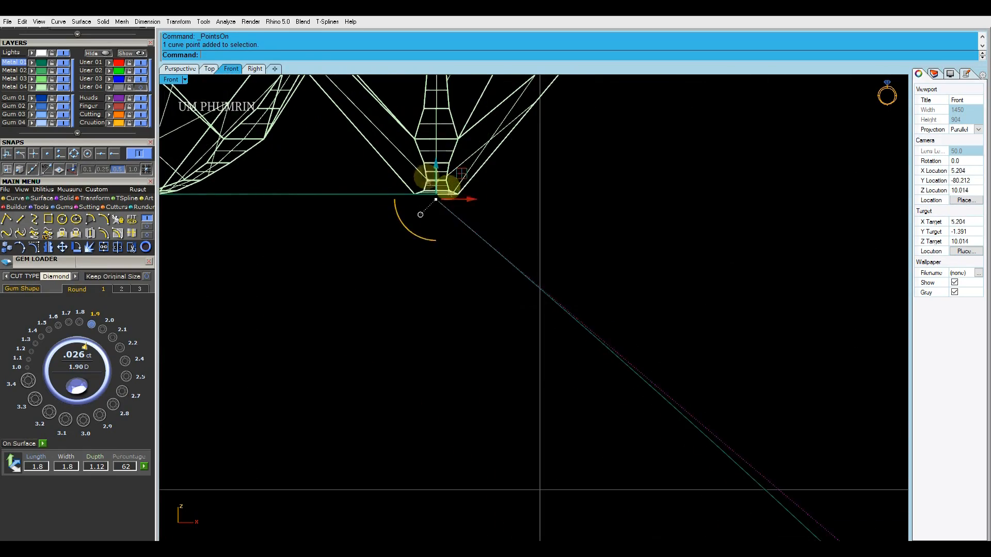
scroll(524, 248, "down", 10)
scroll(499, 201, "up", 3)
left_click(496, 211)
scroll(518, 213, "up", 2)
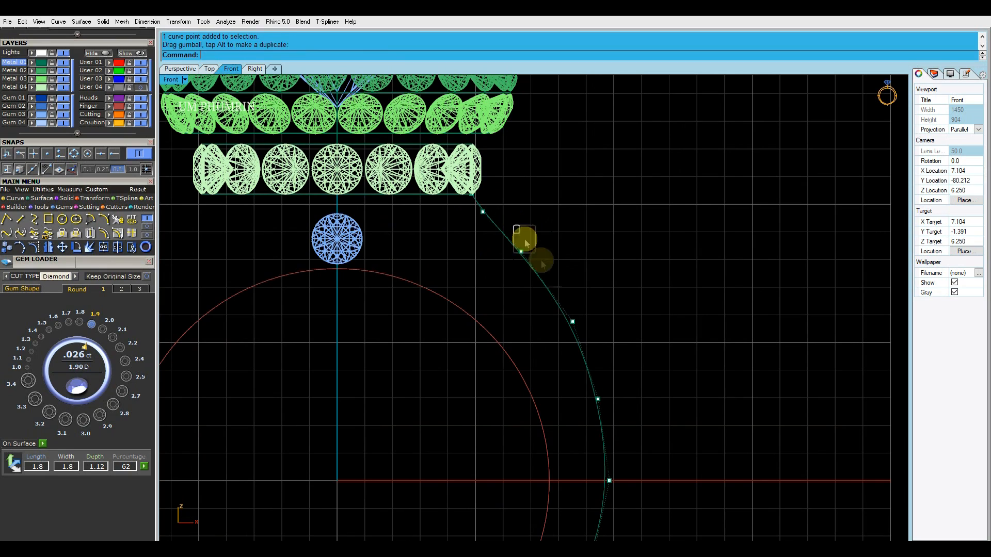
Step: Rebuild and mirror the right shank curve across the Y axis, and select the inner ring rail
scroll(604, 296, "down", 5)
key("y")
key("Return")
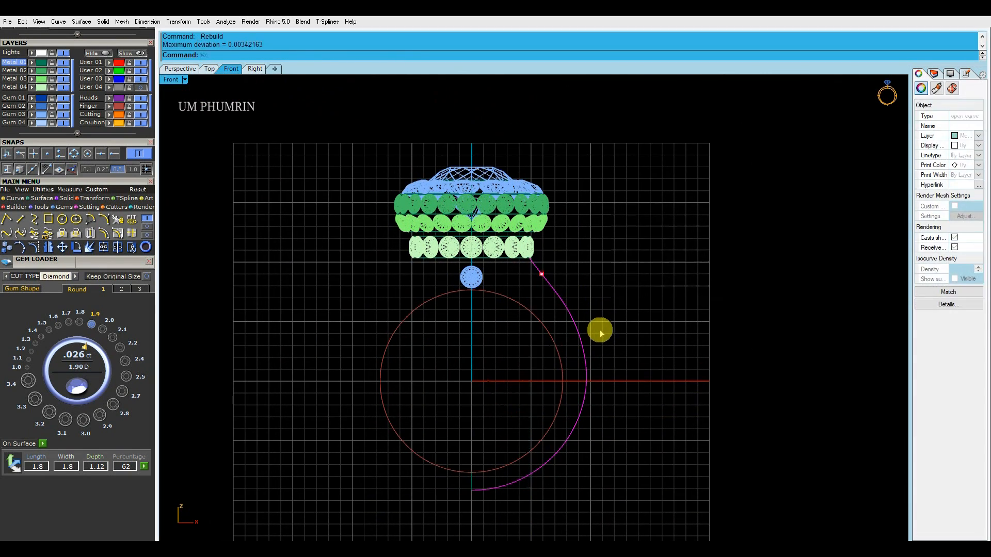
scroll(581, 295, "down", 2)
left_click(526, 308)
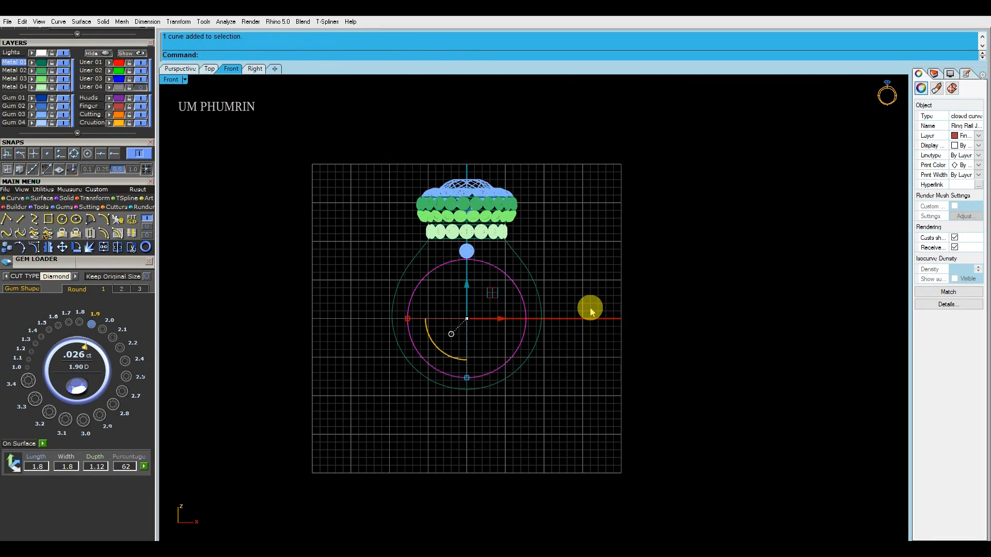
Step: Ungroup the lowest channel's stone row and delete all of its stones except one
left_click(591, 310)
left_click(544, 316)
key("Escape")
scroll(519, 256, "up", 3)
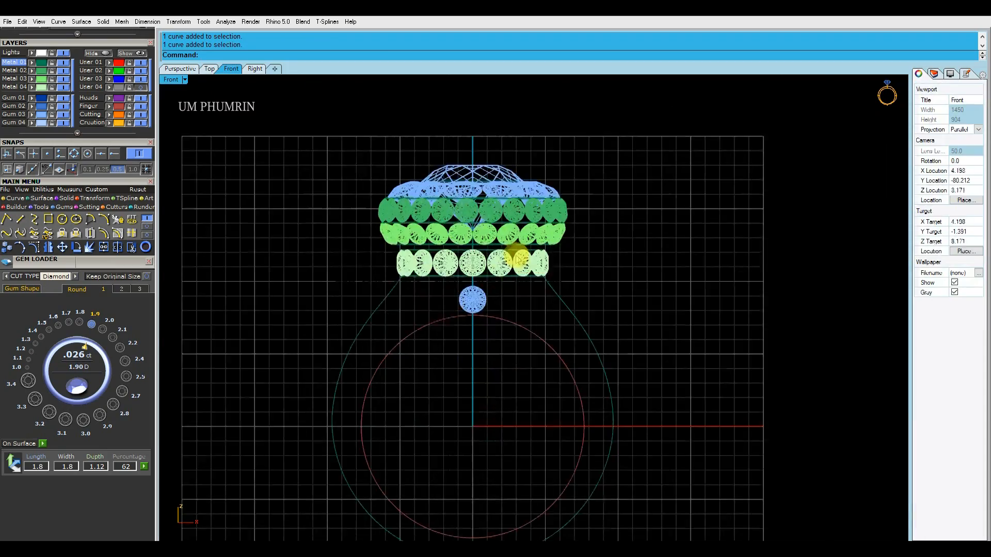
scroll(519, 258, "up", 2)
left_click(532, 264)
key("ctrl+shift+g")
left_click(506, 266)
left_click(187, 74)
mouse_move(548, 226)
right_mouse_down()
mouse_move(513, 214)
mouse_move(545, 222)
right_mouse_up()
key("Escape")
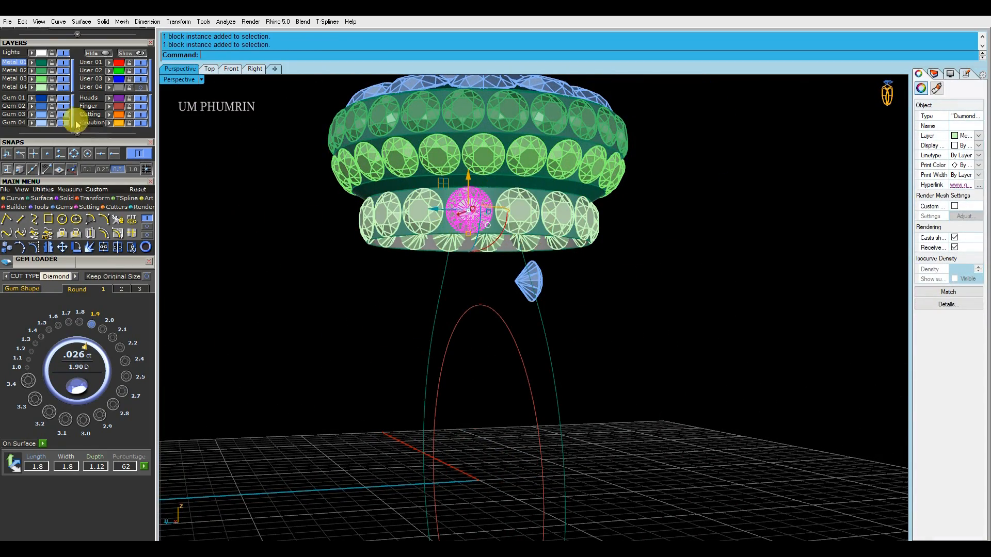
key("Delete")
Step: Replace the remaining stone in the lowest channel with a 1.6 mm round diamond and nudge it slightly upward
left_click(515, 209)
left_click(16, 207)
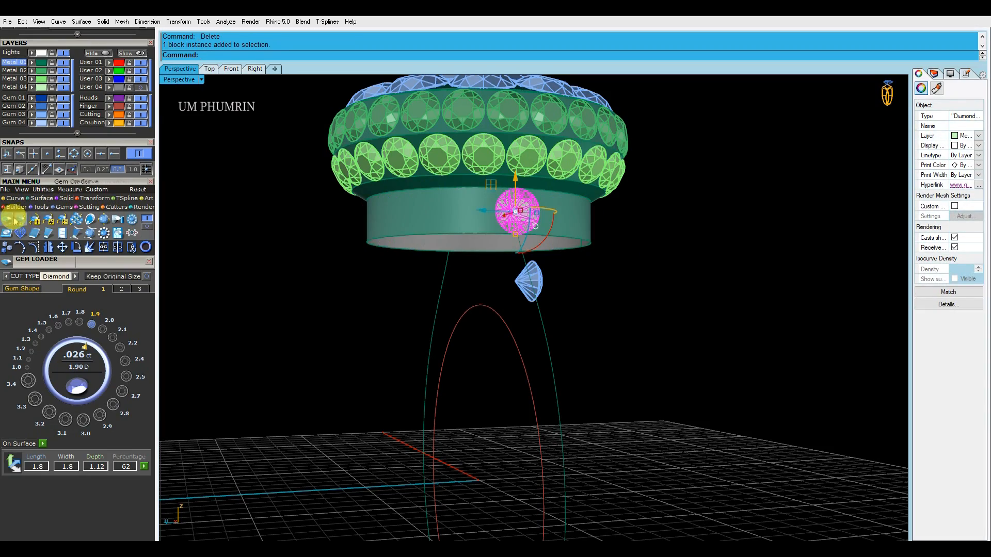
left_click(58, 325)
scroll(517, 198, "up", 6)
left_click(511, 204)
left_click_drag(511, 194, 511, 185)
scroll(511, 191, "down", 5)
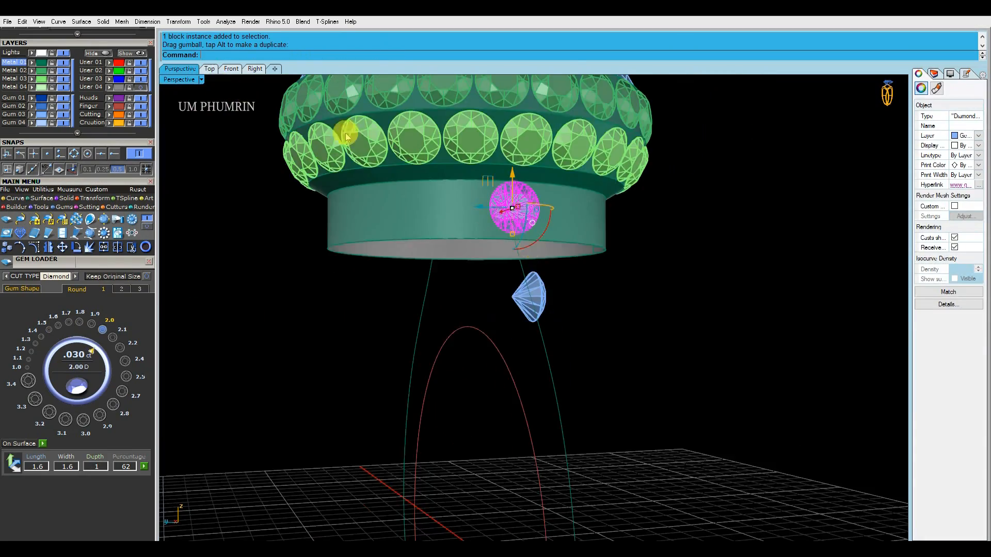
Step: Isolate the 1.6 mm diamond and polar-array it around the origin to make 18 stones over the full circle
left_click(209, 69)
left_click(180, 69)
scroll(564, 210, "up", 2)
scroll(549, 195, "down", 3)
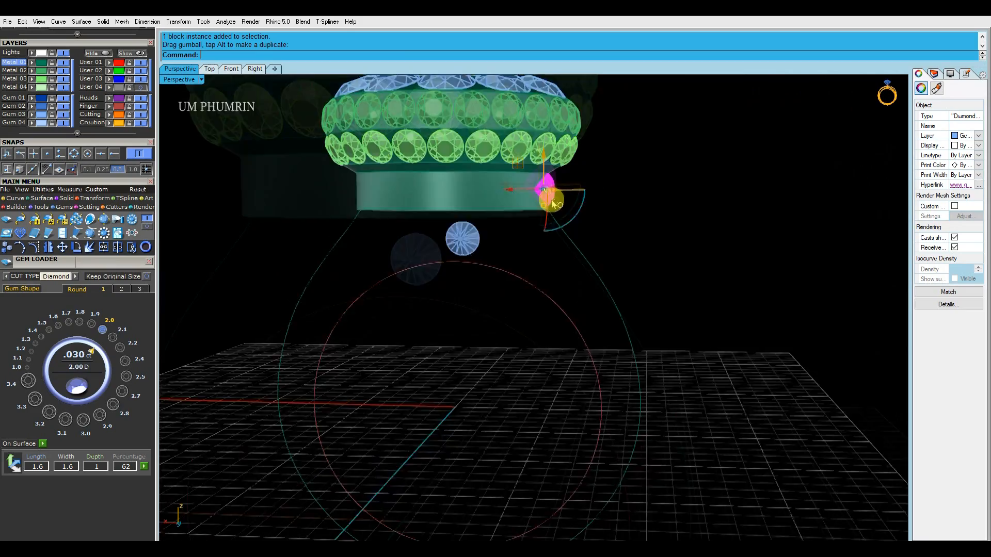
scroll(544, 205, "up", 1)
scroll(544, 205, "down", 4)
left_click(209, 68)
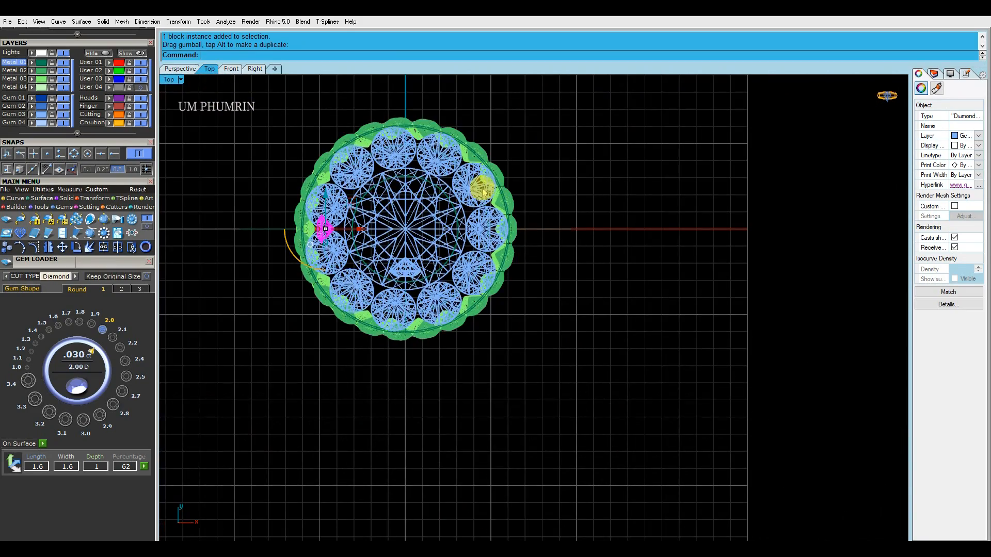
key("ctrl+shift+h")
type("0")
key("Return")
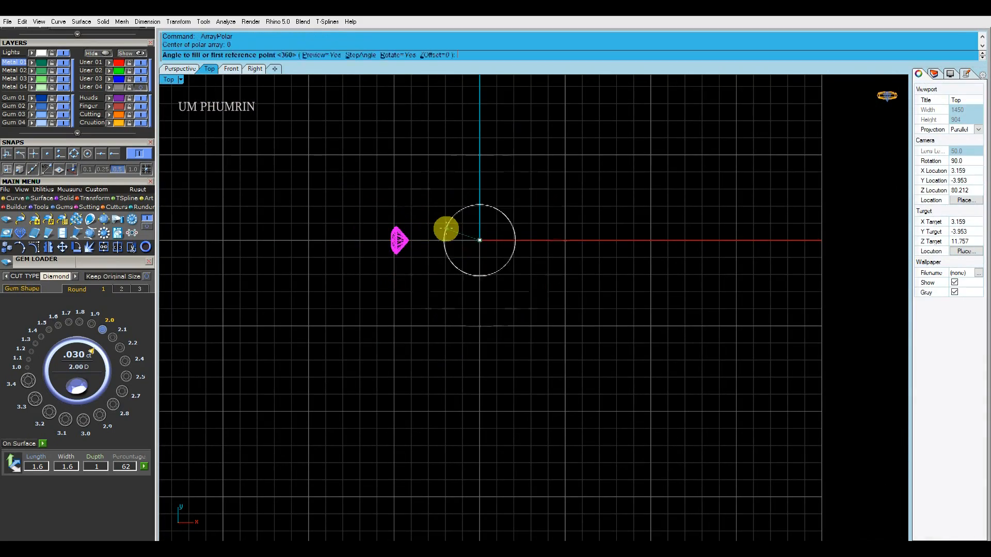
type("18")
key("Return")
key("Return")
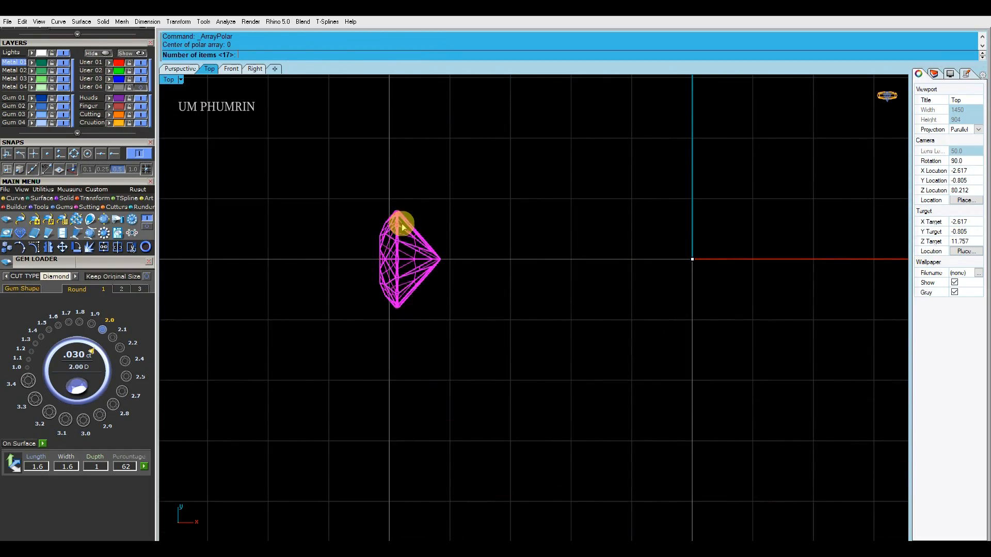
Step: Measure the gap between two neighbouring stones of the new row with an aligned dimension
scroll(399, 207, "up", 5)
type("da")
key("Return")
scroll(400, 207, "up", 8)
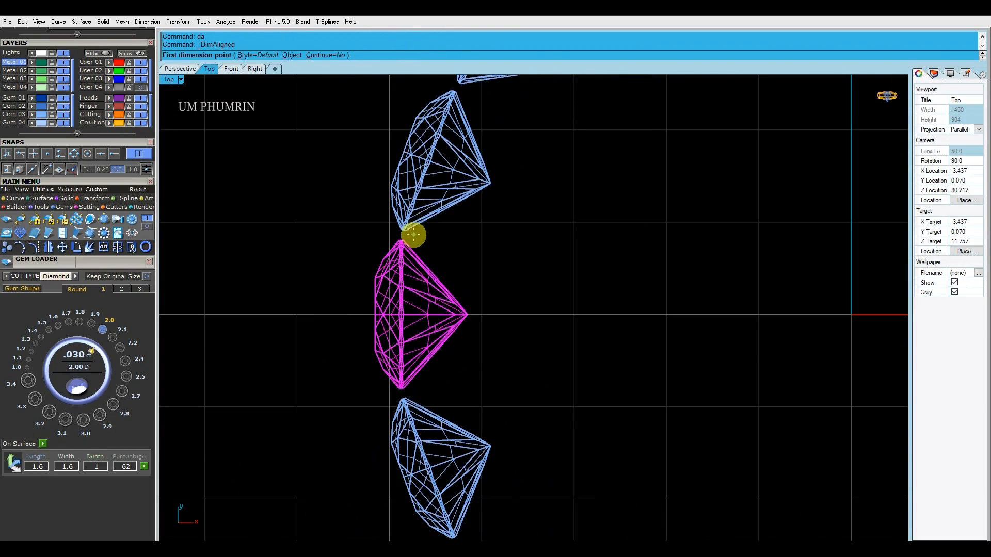
left_click(406, 236)
left_click(420, 155)
scroll(420, 155, "down", 6)
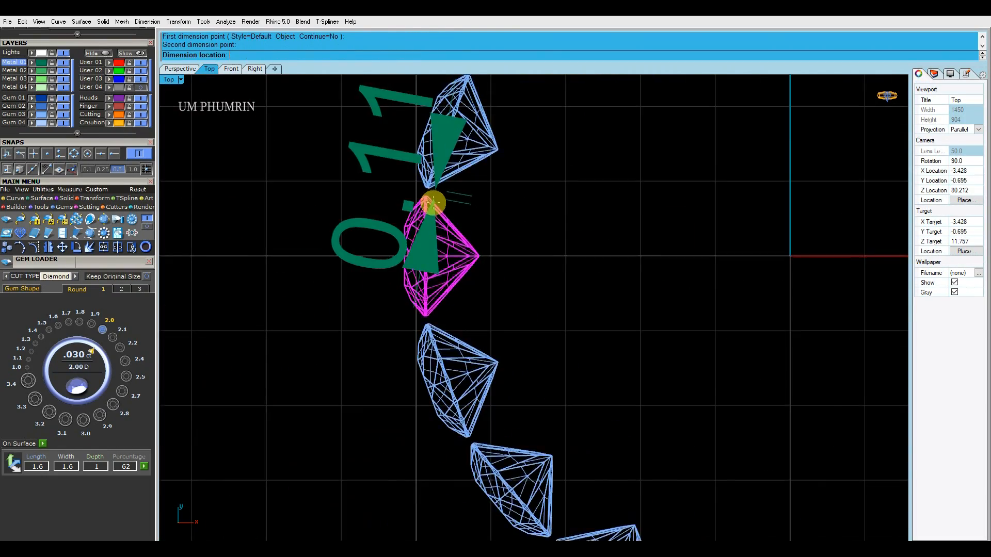
left_click(431, 203)
scroll(551, 254, "down", 5)
Step: Try to extract an isocurve from the lowest channel's surface beneath its stones
left_click(181, 71)
scroll(503, 198, "up", 6)
scroll(526, 191, "up", 3)
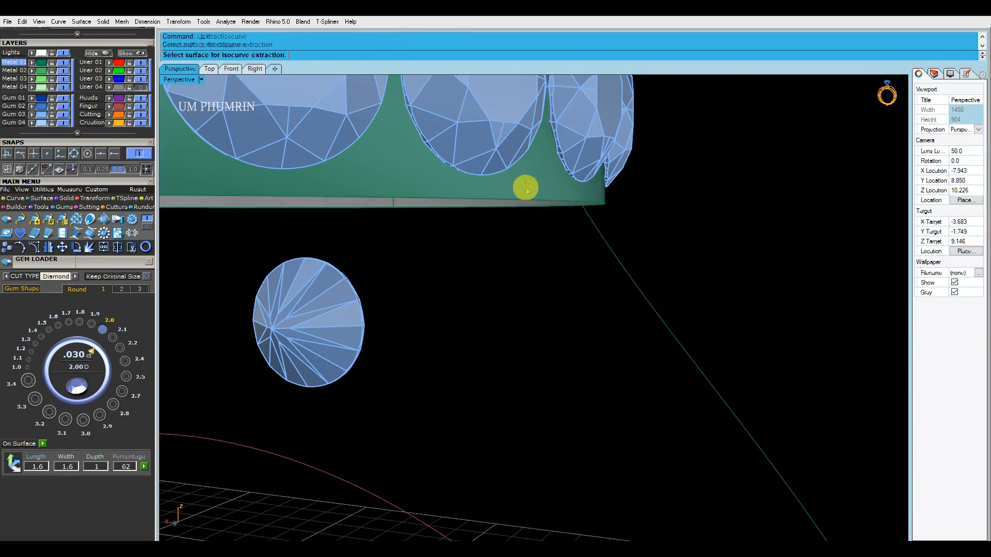
scroll(482, 180, "up", 2)
key("Return")
key("Delete")
Step: Check the lowest channel against the right shank curve and save the ring file
scroll(558, 179, "down", 5)
left_click(558, 179)
left_click(572, 207)
scroll(570, 185, "down", 5)
left_click(624, 203)
left_click(233, 69)
left_click(521, 210)
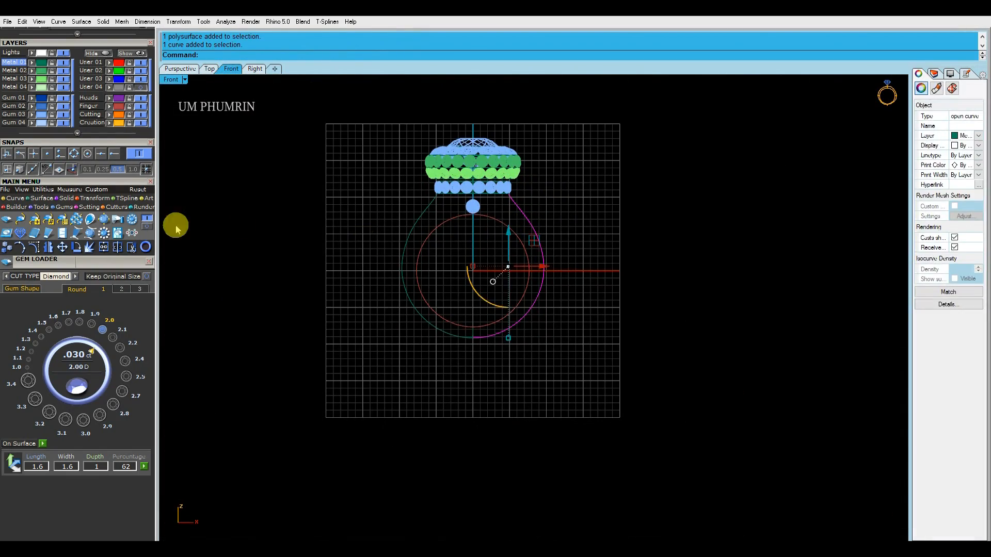
left_click(292, 259)
key("ctrl+s")
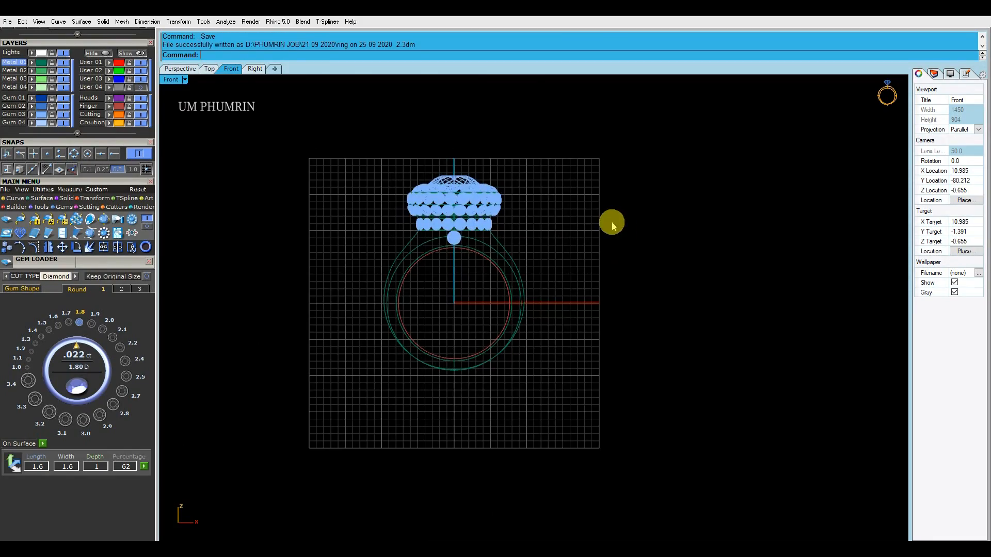
Step: Measure the clearance between the single 1.8 mm stone's top and the lowest channel with an aligned dimension
left_click(181, 69)
mouse_move(568, 171)
right_mouse_down()
mouse_move(562, 281)
mouse_move(572, 157)
right_mouse_up()
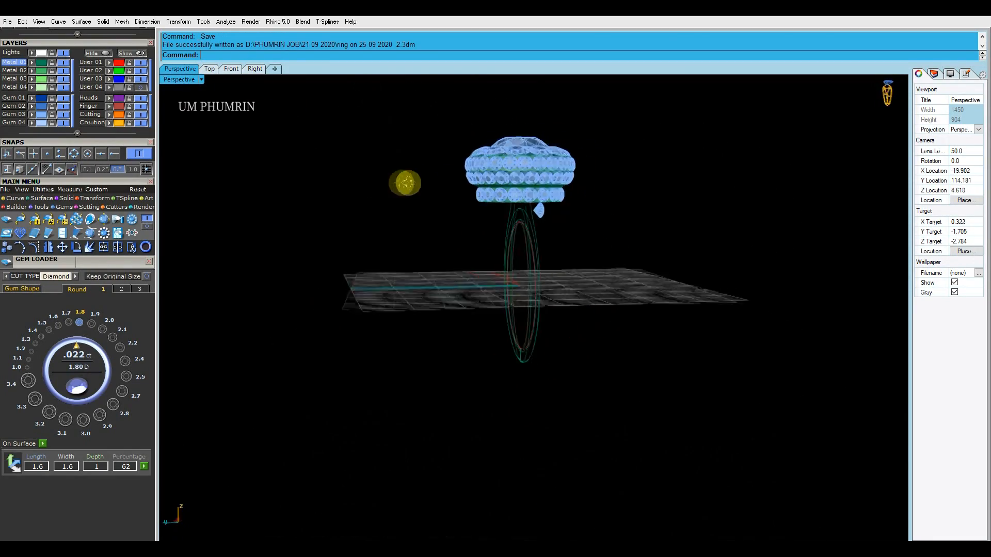
left_click(232, 69)
scroll(449, 237, "up", 6)
type("da")
key("Return")
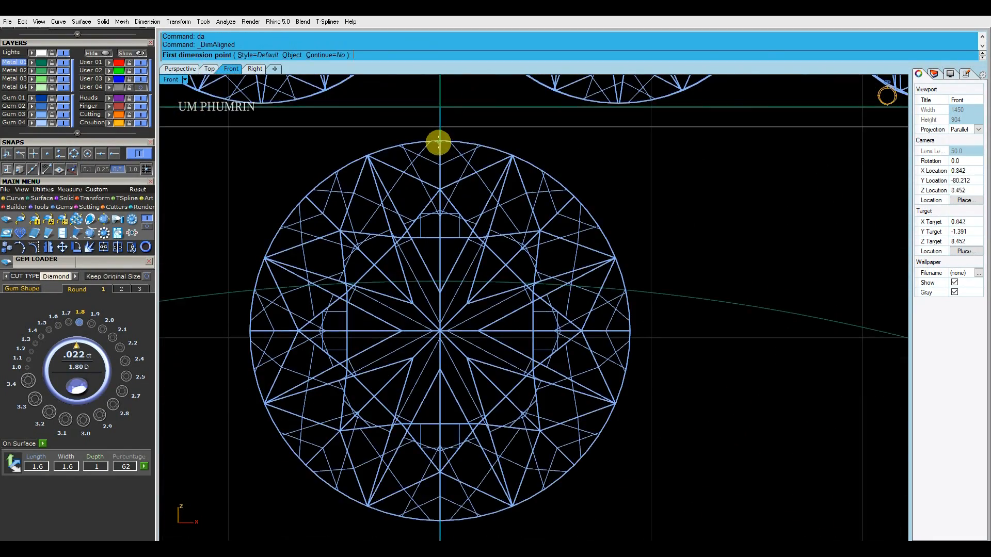
left_click(451, 280)
left_click(469, 215)
scroll(533, 227, "down", 5)
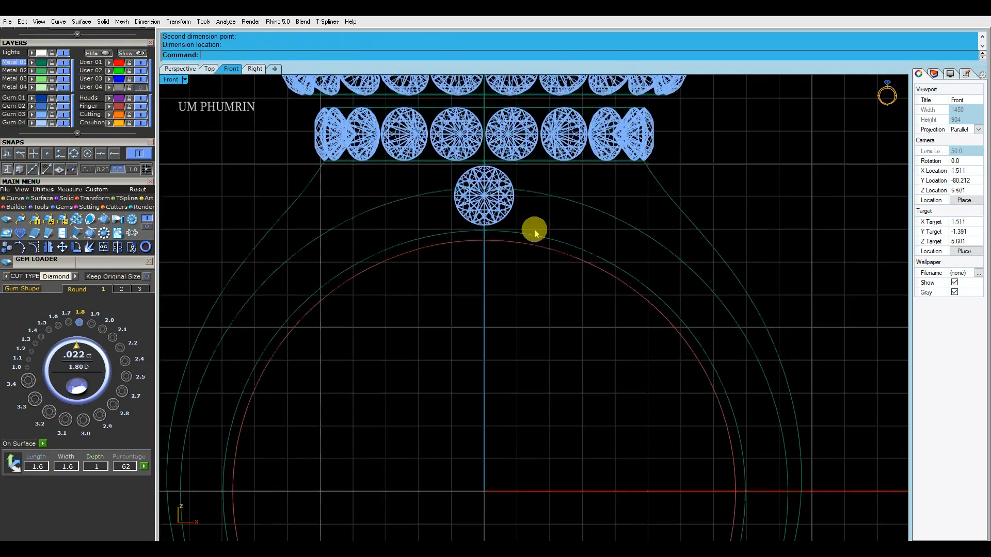
Step: Nudge the single 1.8 mm stone to sit evenly between the lowest channel and the inner ring circle
left_click(499, 208)
scroll(472, 172, "up", 3)
key("Escape")
scroll(557, 212, "down", 5)
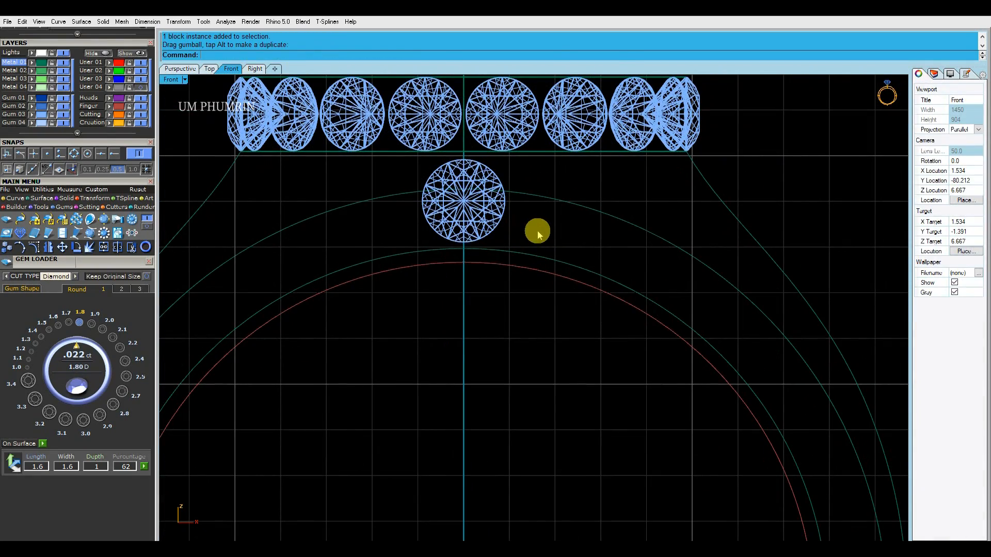
Step: Examine the single stone's position under the head and against the ring circles from several angles
left_click(183, 69)
right_click_drag(398, 177, 508, 273)
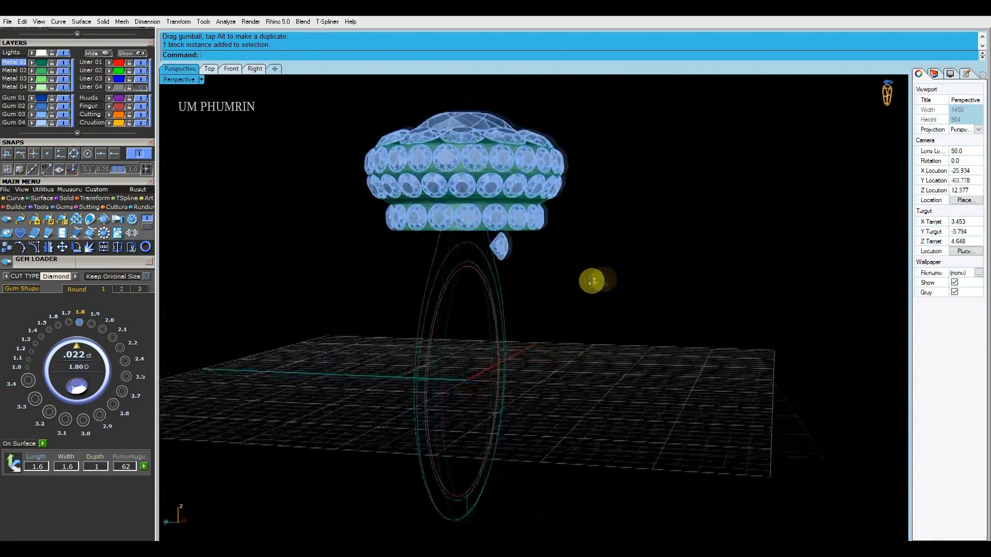
left_click(499, 246)
scroll(526, 250, "up", 4)
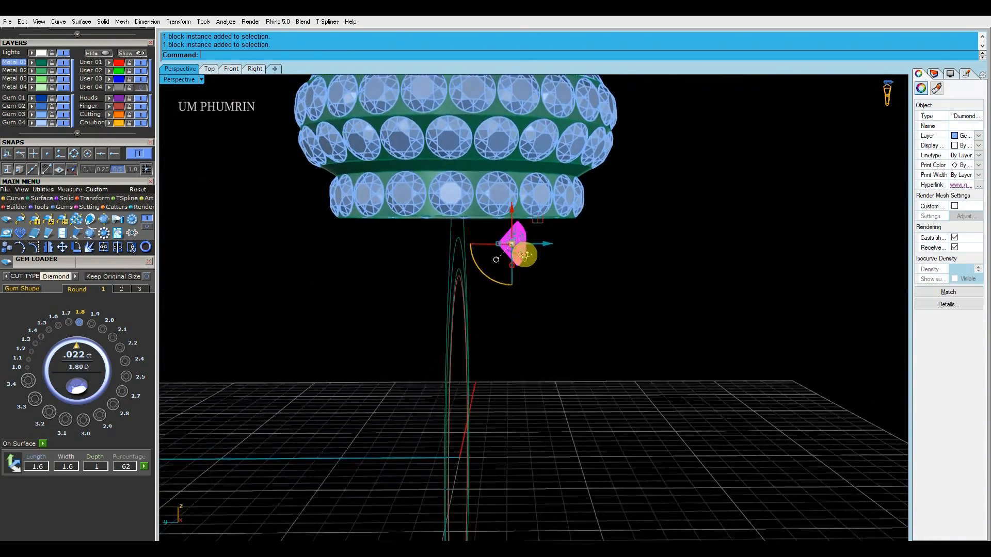
scroll(532, 261, "up", 6)
scroll(549, 272, "down", 10)
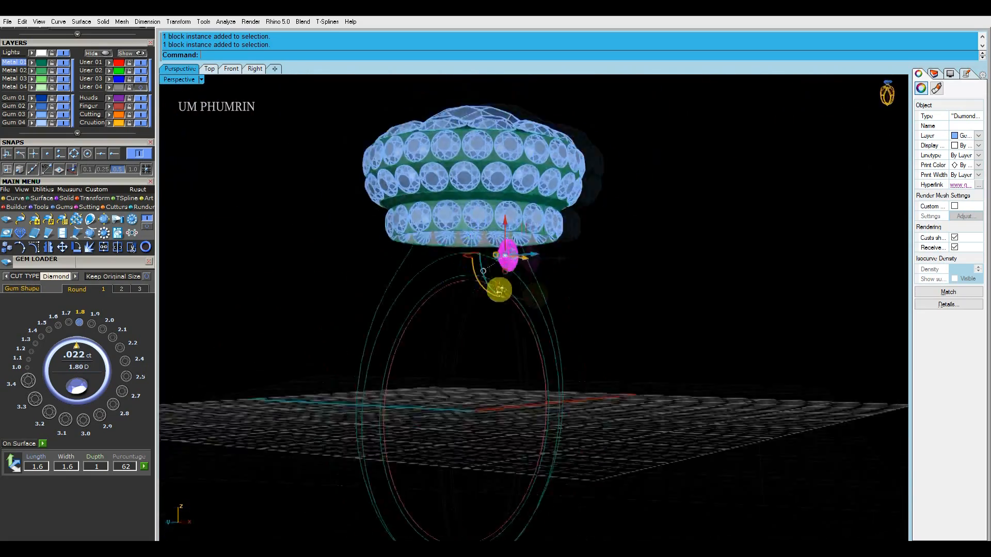
right_click_drag(515, 305, 488, 258)
scroll(487, 255, "up", 5)
left_click(484, 246)
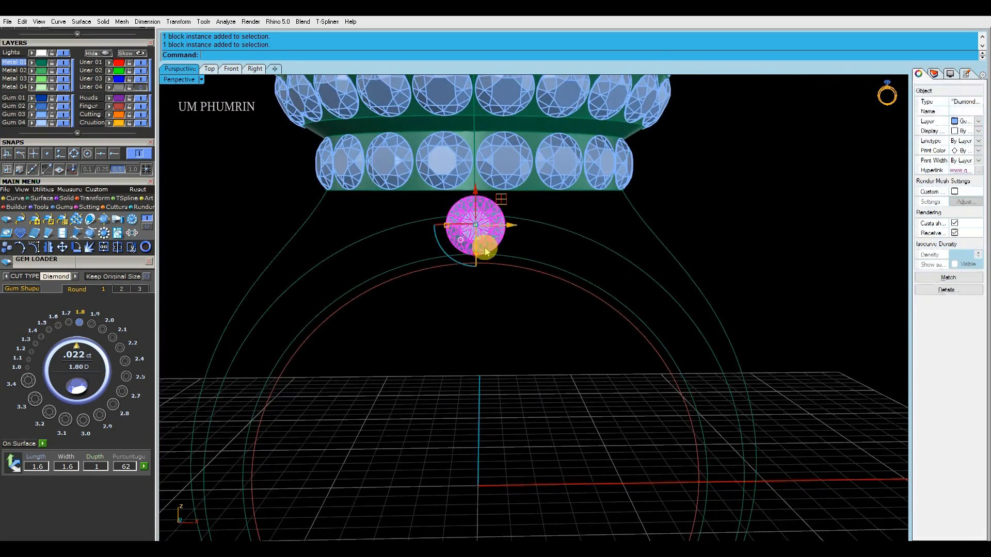
scroll(496, 262, "down", 4)
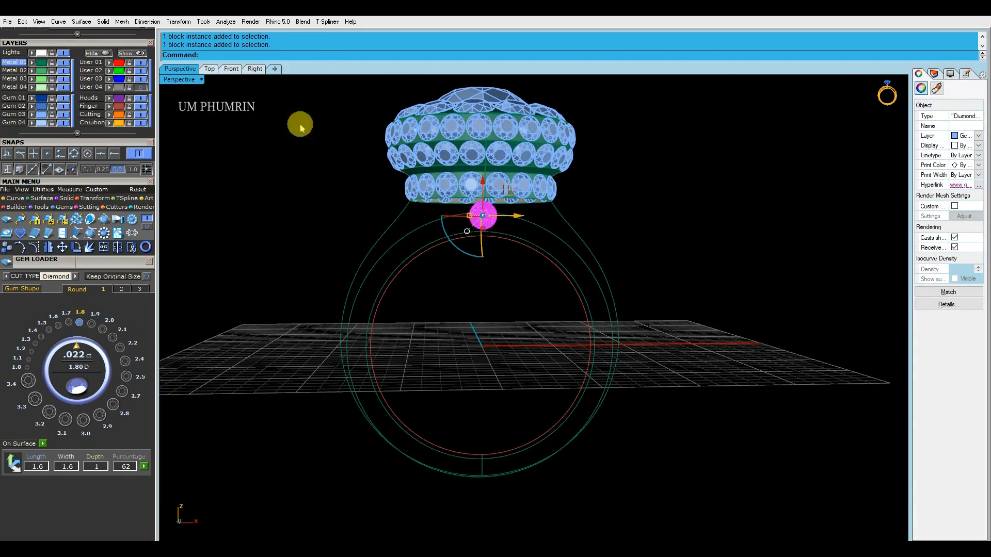
Step: Offset the ring circle crossing the single stone outward by 0.3 mm
left_click(231, 68)
scroll(484, 333, "down", 3)
scroll(490, 318, "up", 5)
left_click(552, 235)
left_click(560, 230)
scroll(635, 220, "down", 5)
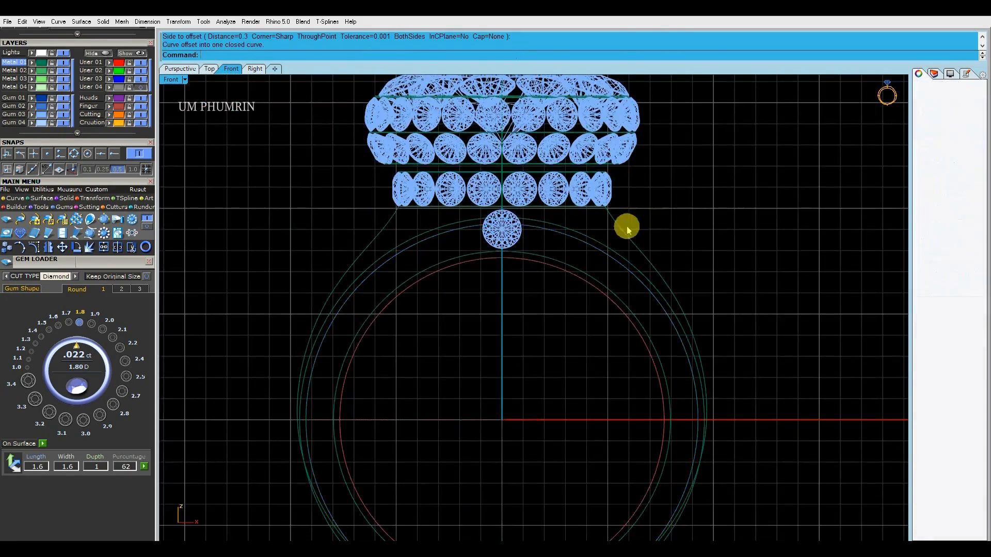
scroll(601, 225, "up", 3)
scroll(604, 232, "down", 3)
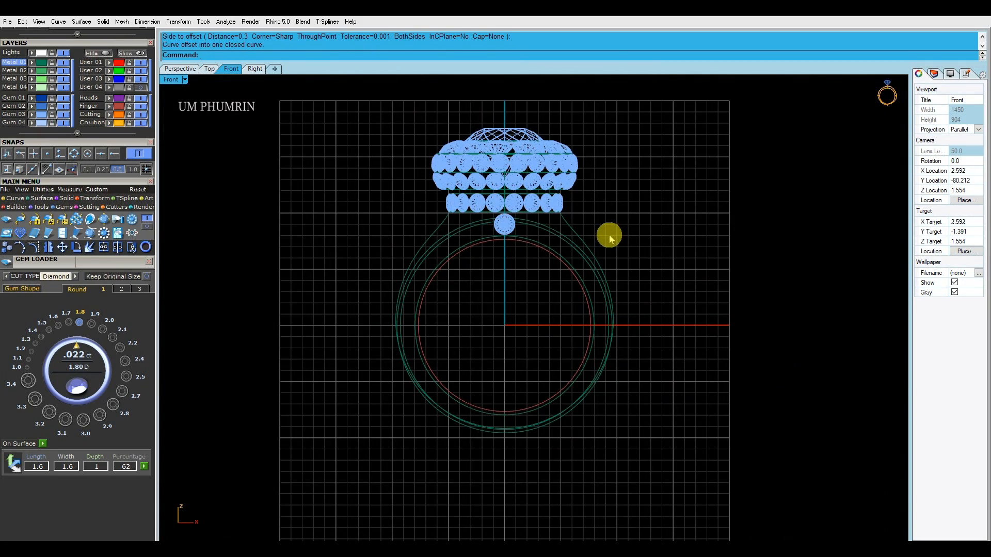
Step: Assign the single stone under the head to the User 03 layer and hide it
right_click_drag(630, 227, 611, 227)
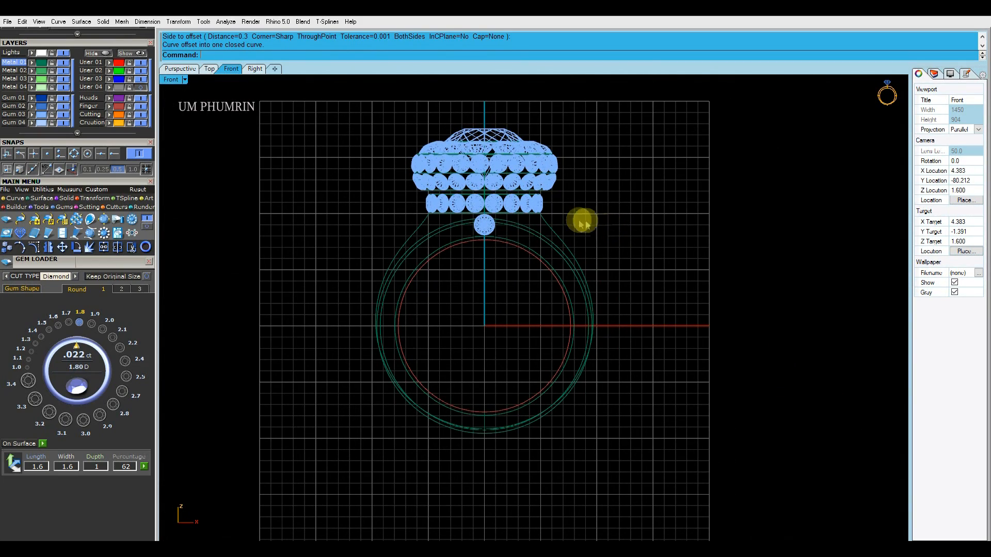
scroll(485, 208, "up", 8)
left_click(493, 185)
right_click_drag(492, 184, 488, 244)
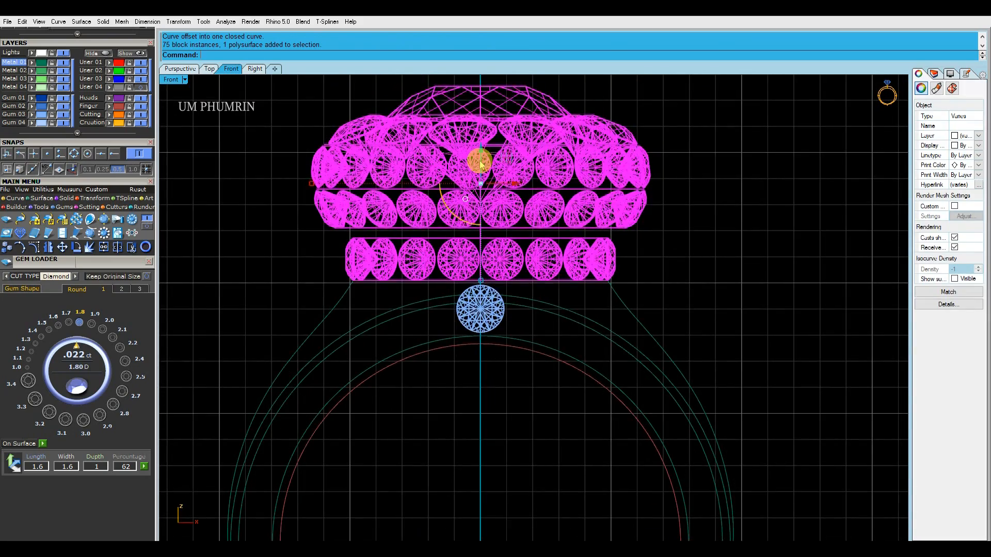
scroll(485, 206, "down", 4)
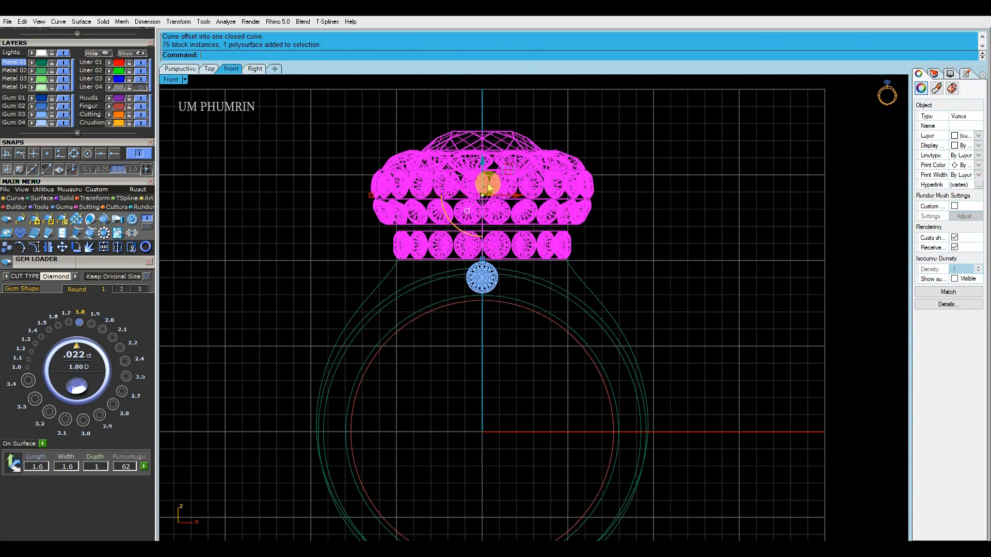
left_click(488, 274)
scroll(495, 266, "up", 2)
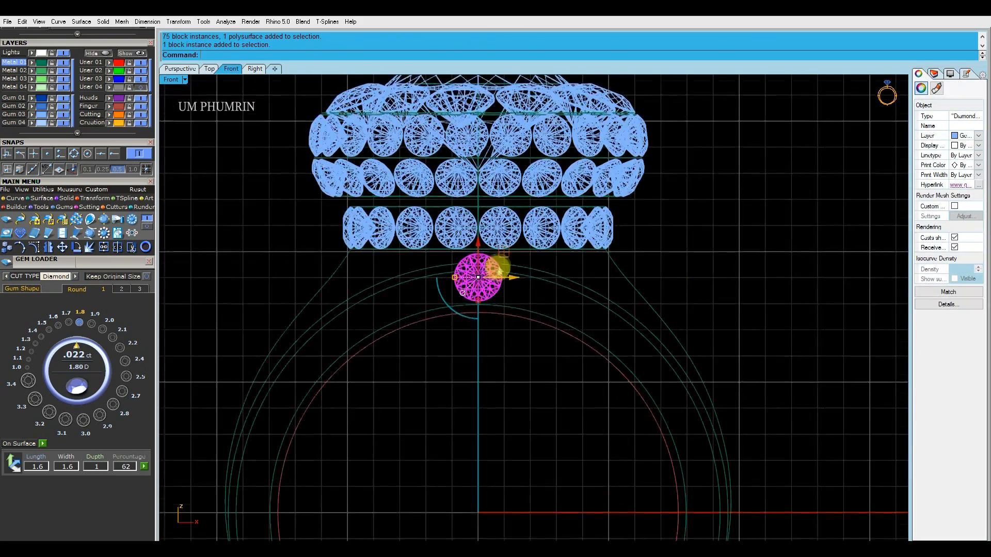
left_click(136, 80)
scroll(404, 188, "down", 8)
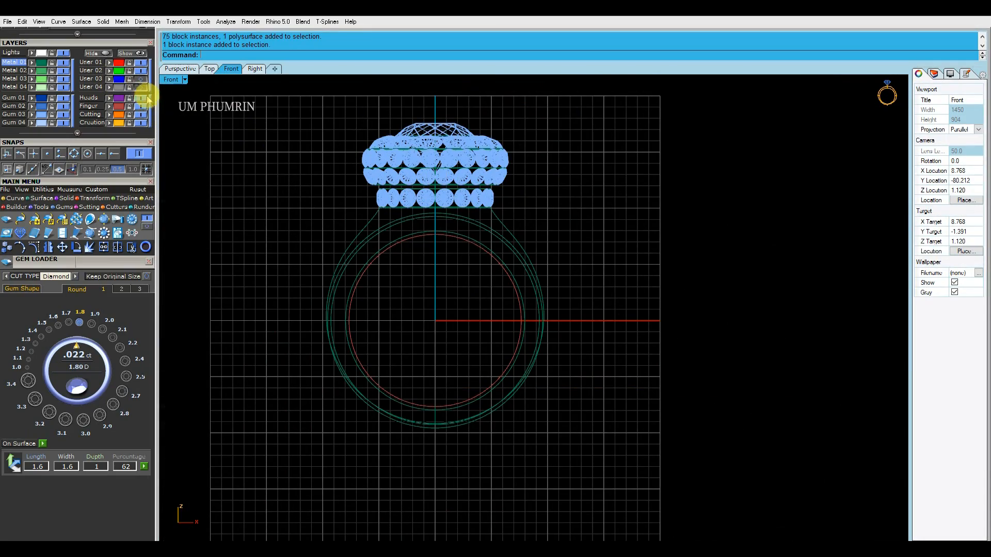
Step: Raise the single stone above the outermost ring circle and lift the whole halo head above it
left_click(439, 222)
scroll(437, 219, "up", 10)
left_click_drag(438, 205, 442, 155)
left_click(501, 183)
right_click_drag(500, 184, 505, 324)
left_click_drag(440, 192, 444, 163)
scroll(675, 281, "down", 6)
scroll(562, 259, "up", 2)
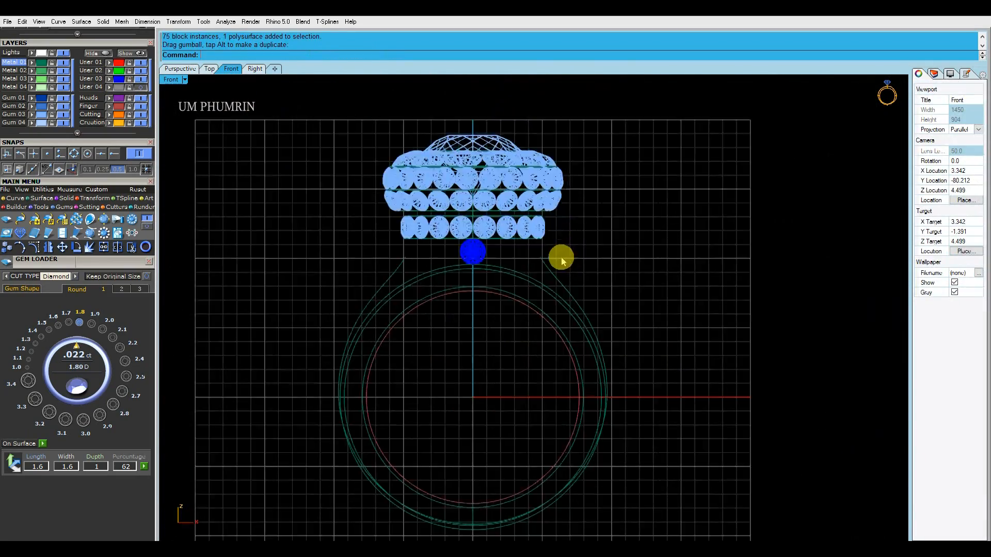
Step: Remove the raised stone from view and lower the halo head back onto the upper ends of the shank curves
left_click(527, 242)
left_click(594, 272)
scroll(499, 258, "down", 3)
scroll(517, 232, "up", 3)
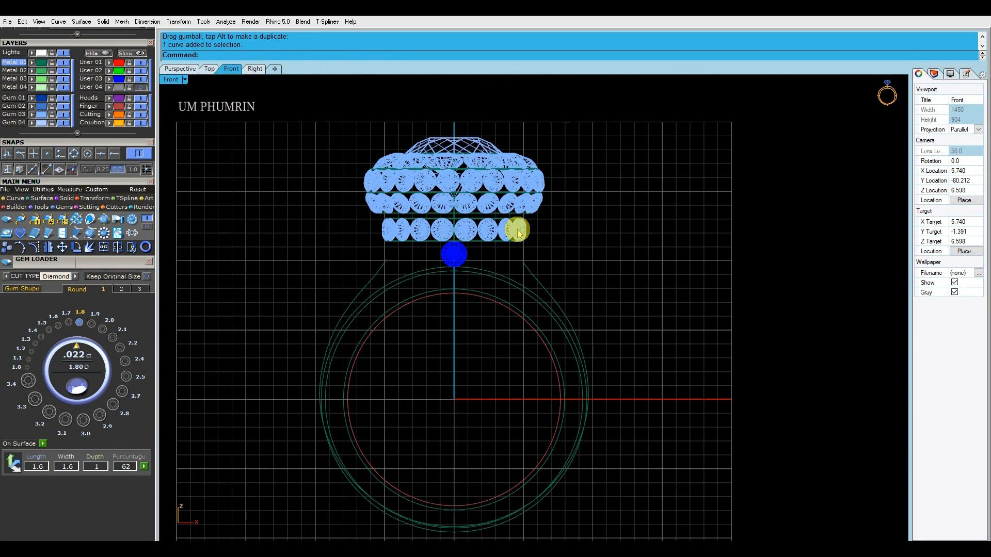
left_click(454, 255)
left_click_drag(274, 106, 591, 246)
scroll(461, 184, "up", 1)
left_click(627, 243)
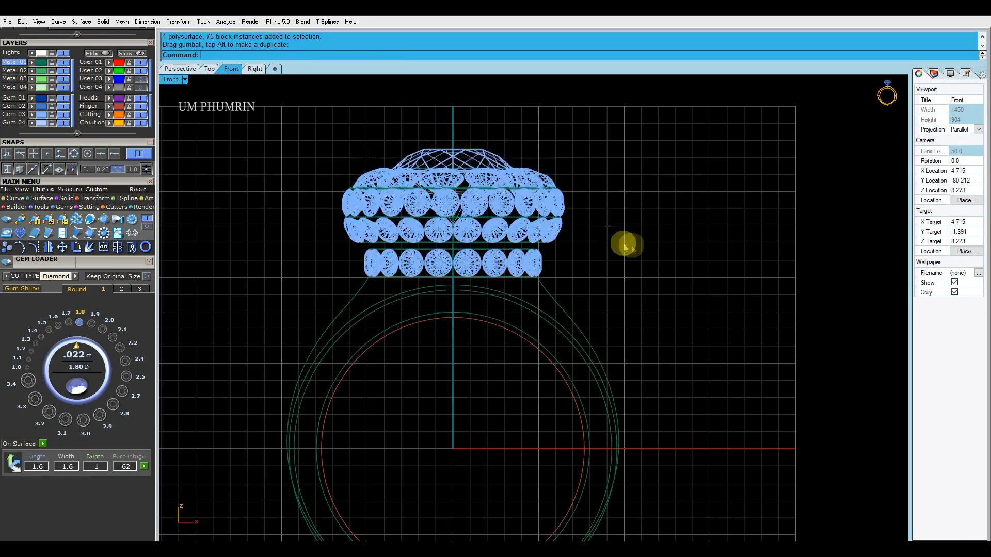
Step: Show the control points of the side shank curve and shift the point just below the halo head horizontally
scroll(571, 228, "down", 3)
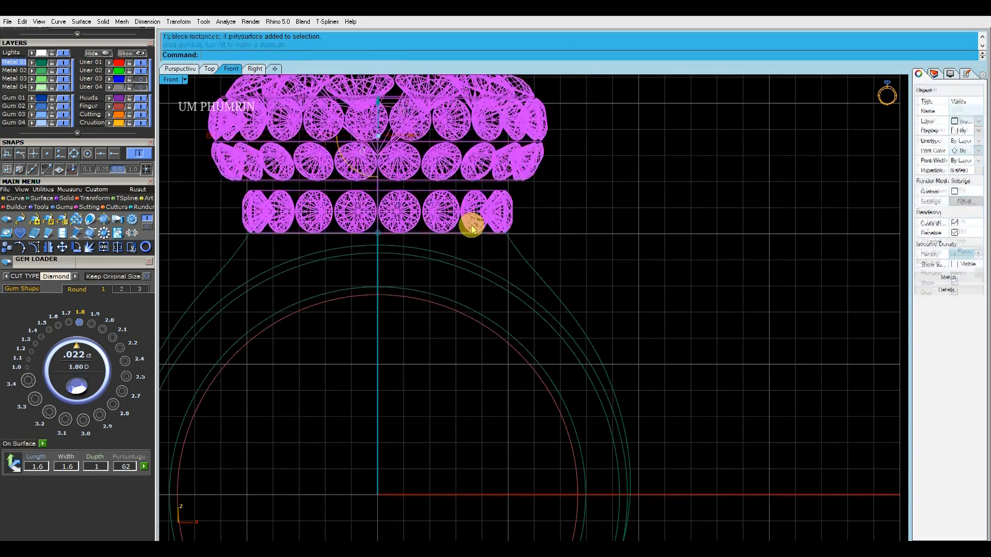
scroll(471, 227, "down", 3)
left_click(578, 239)
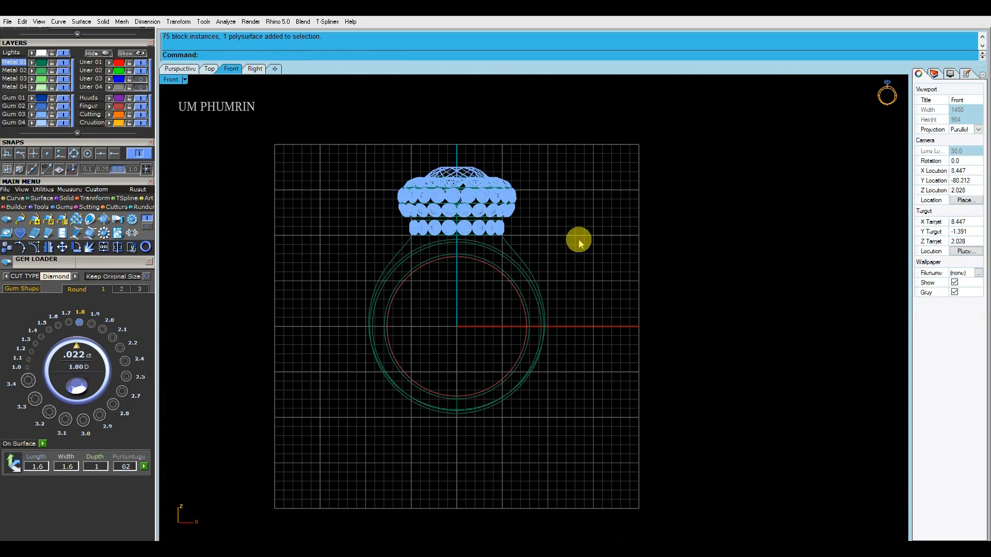
scroll(515, 248, "up", 2)
left_click(514, 257)
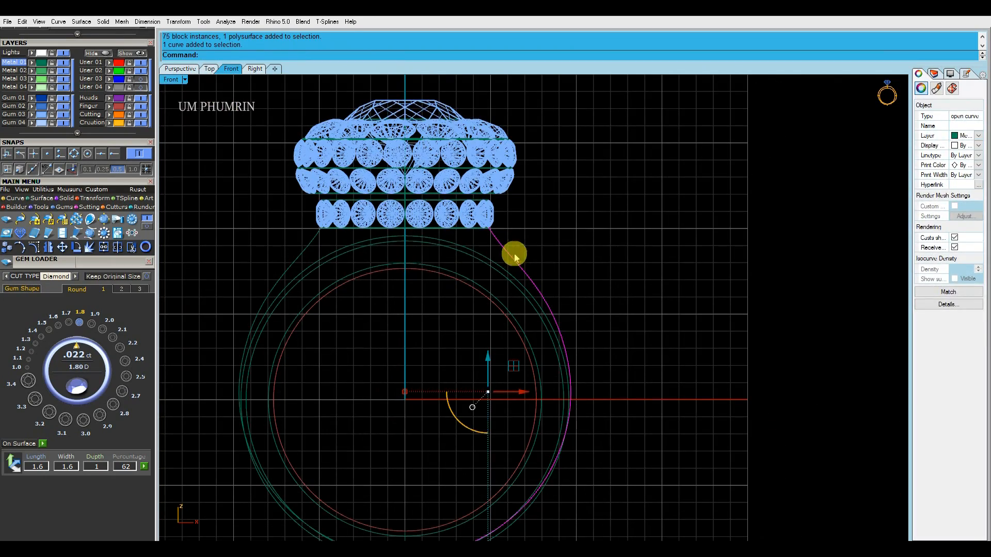
left_click(34, 249)
scroll(501, 258, "up", 6)
left_click_drag(458, 217, 528, 241)
scroll(502, 223, "up", 6)
left_click_drag(506, 227, 509, 228)
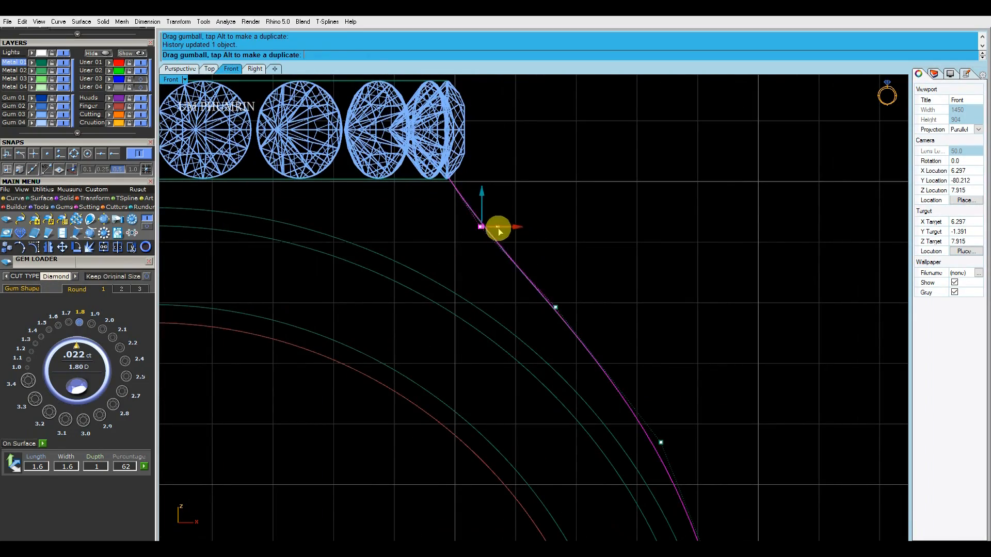
Step: Fine-tune the upper control points of the side shank curve so it runs smoothly down from the head
scroll(500, 232, "down", 5)
scroll(544, 233, "up", 5)
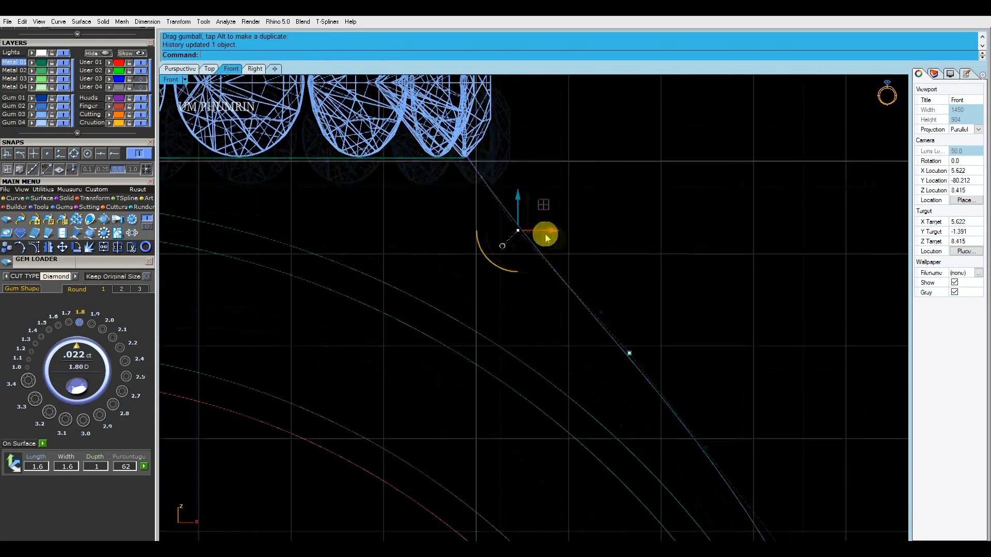
scroll(552, 248, "down", 1)
left_click(567, 268)
left_click_drag(568, 265, 570, 264)
scroll(527, 249, "down", 14)
key("Escape")
Step: Rebuild the side shank curve
left_click(523, 266)
right_click_drag(528, 244, 522, 312)
left_click(632, 293)
scroll(515, 284, "up", 15)
left_click(632, 293)
scroll(577, 245, "down", 10)
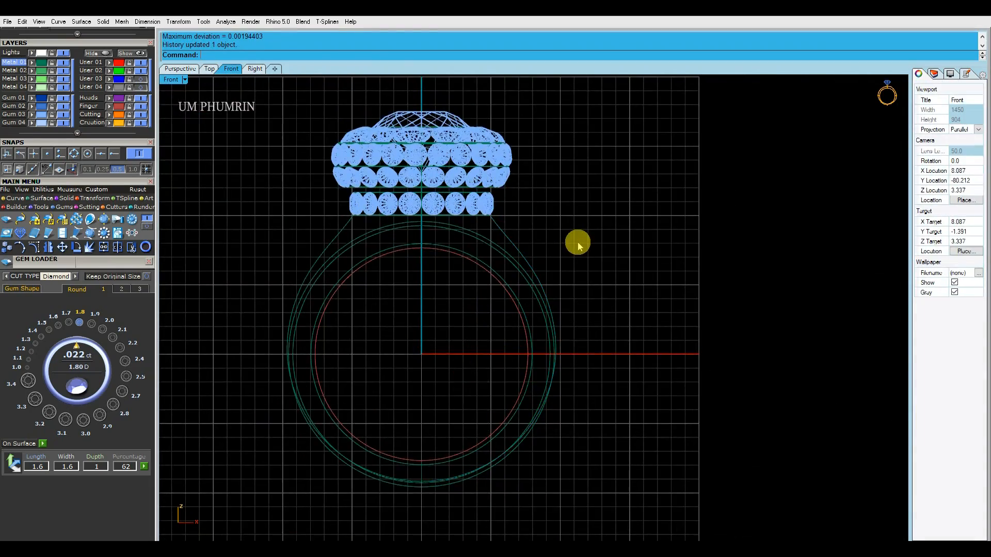
Step: Show the rebuilt side curve's control points and pull its upper points slightly inward beneath the head
key("F10")
scroll(558, 190, "up", 4)
scroll(557, 190, "up", 6)
left_click(568, 213)
left_click_drag(592, 191, 588, 192)
scroll(611, 200, "down", 5)
left_click(624, 264)
scroll(652, 274, "up", 4)
left_click_drag(640, 245, 636, 245)
left_click(614, 209)
scroll(612, 201, "down", 9)
scroll(608, 160, "up", 3)
scroll(644, 201, "down", 7)
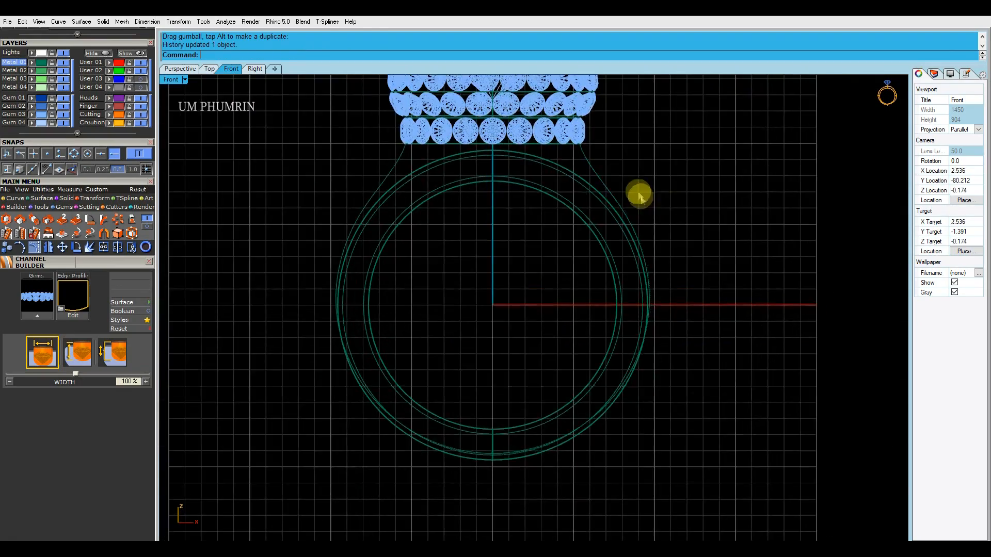
Step: Save the file and duplicate the outer circular edge of the band's side face as a curve
left_click(194, 70)
key("ctrl+s")
right_click_drag(474, 219, 496, 281)
scroll(480, 266, "up", 6)
type("D1")
key("Return")
left_click(469, 271)
right_click(470, 271)
right_click(470, 272)
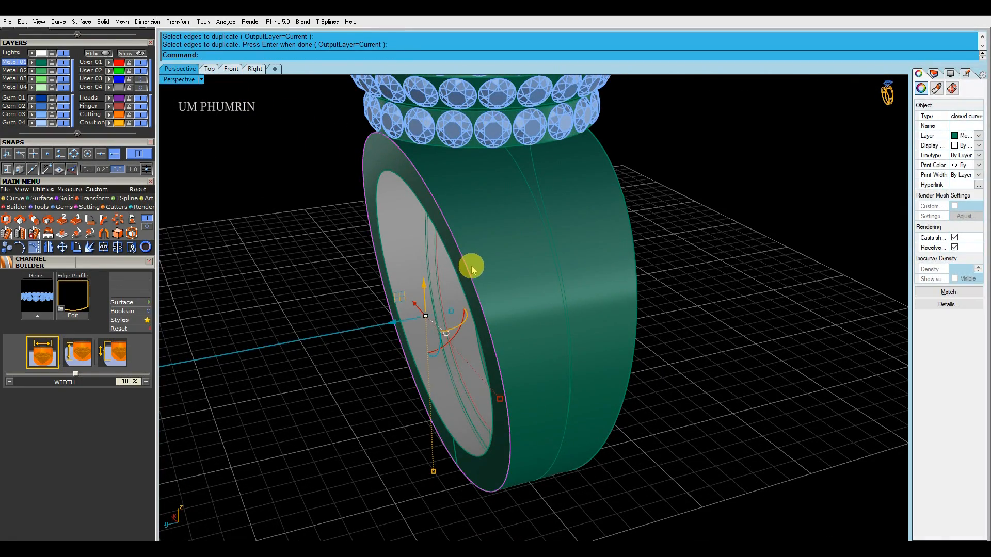
left_click(513, 259)
key("Return")
Step: Delete the leftover closed ring curves running through the middle of the band
right_click_drag(516, 309, 501, 208)
left_click(502, 222)
scroll(501, 185, "up", 4)
left_click(504, 198, "shift")
left_click(501, 181, "shift")
scroll(505, 227, "down", 4)
scroll(413, 192, "down", 3)
right_click_drag(431, 188, 403, 194)
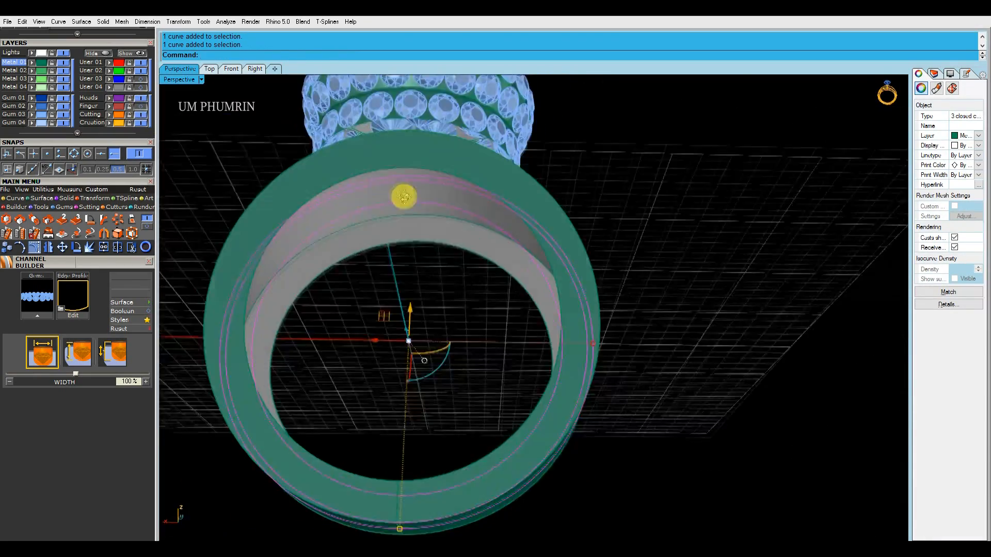
left_click(292, 129)
right_click_drag(439, 160, 460, 204)
scroll(464, 213, "up", 3)
left_click(463, 215)
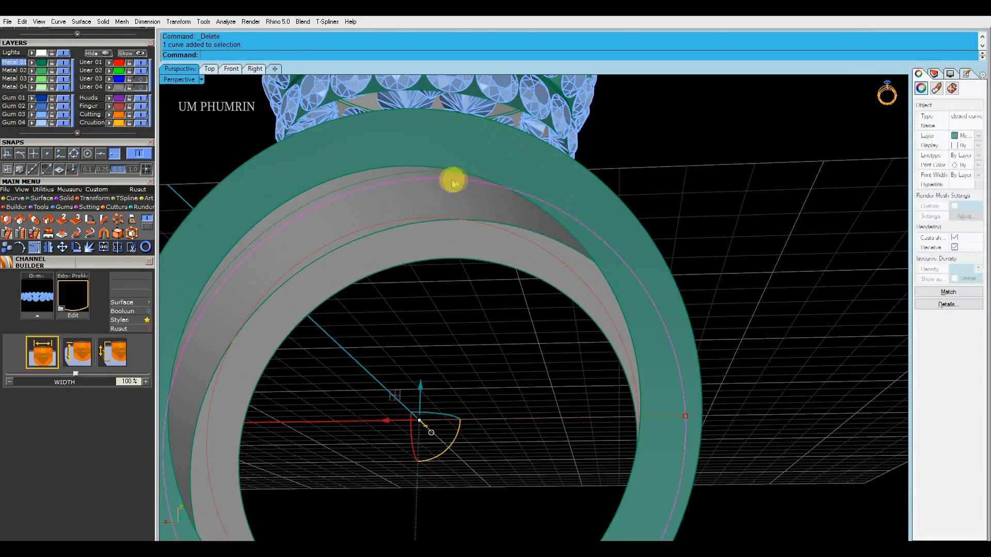
key("Delete")
Step: Move the duplicated edge curve in from the band's side and mirror a copy about the X axis
scroll(456, 266, "down", 4)
left_click(440, 298)
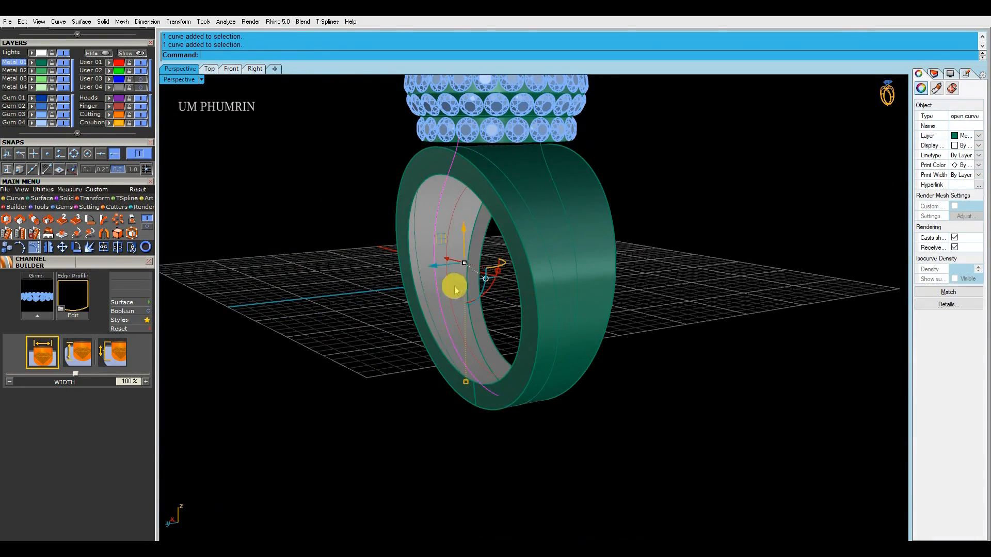
right_click_drag(592, 307, 476, 316)
scroll(455, 316, "up", 5)
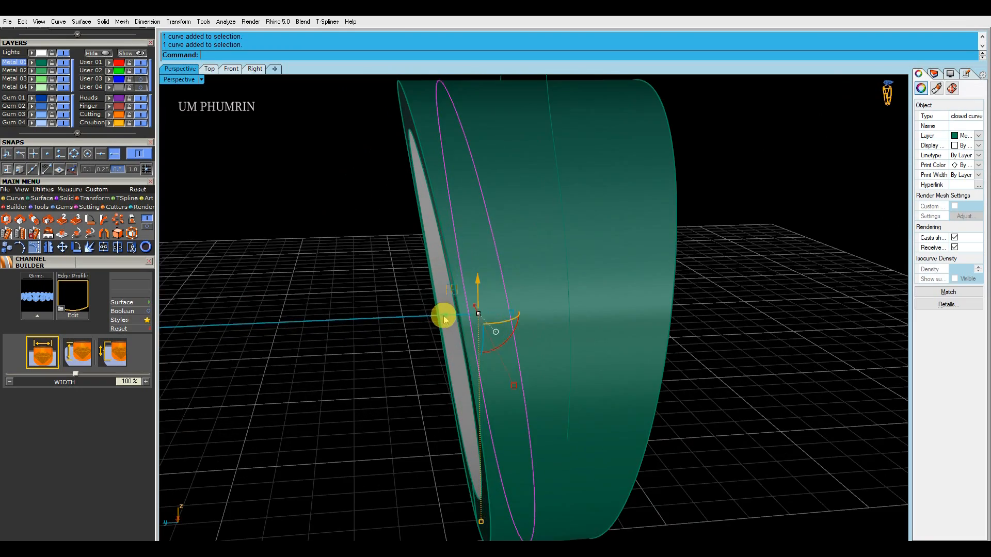
left_click_drag(442, 315, 445, 316)
left_click(344, 317)
left_click(500, 302)
mouse_move(499, 302)
right_mouse_down()
mouse_move(460, 318)
mouse_move(484, 310)
right_mouse_up()
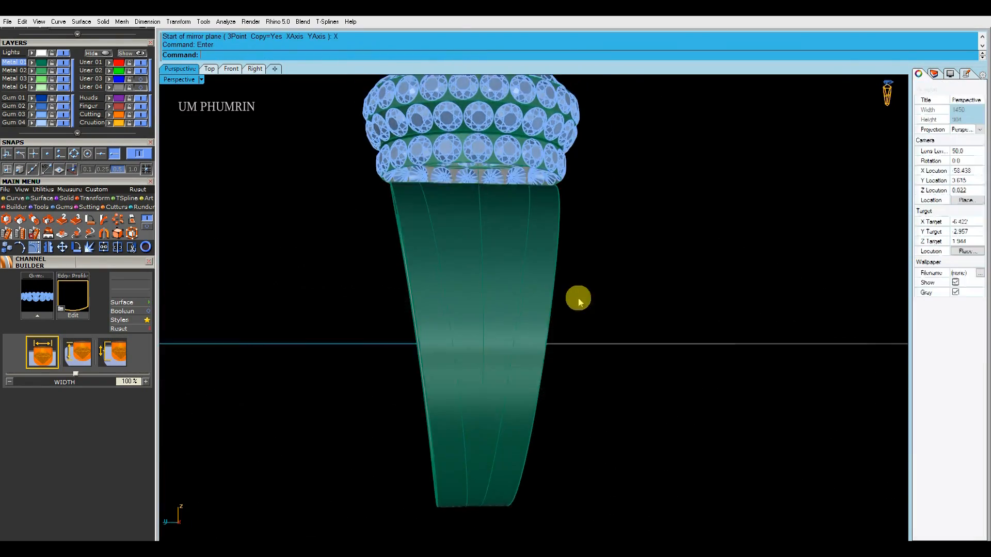
Step: Extract a V-direction isocurve around the band's outer surface
right_click_drag(578, 299, 518, 309)
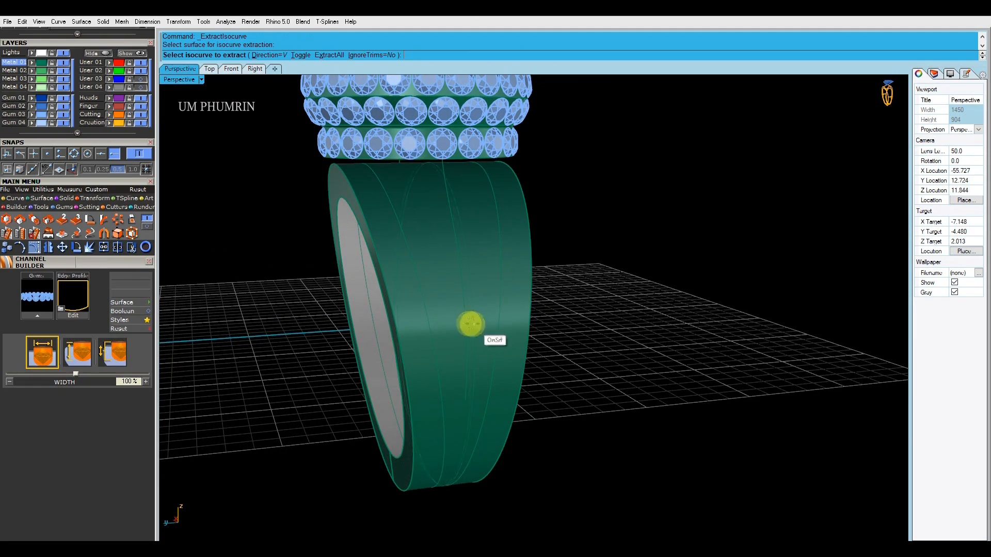
right_click_drag(392, 311, 461, 414)
left_click(453, 449)
key("Return")
right_click_drag(459, 363, 447, 210)
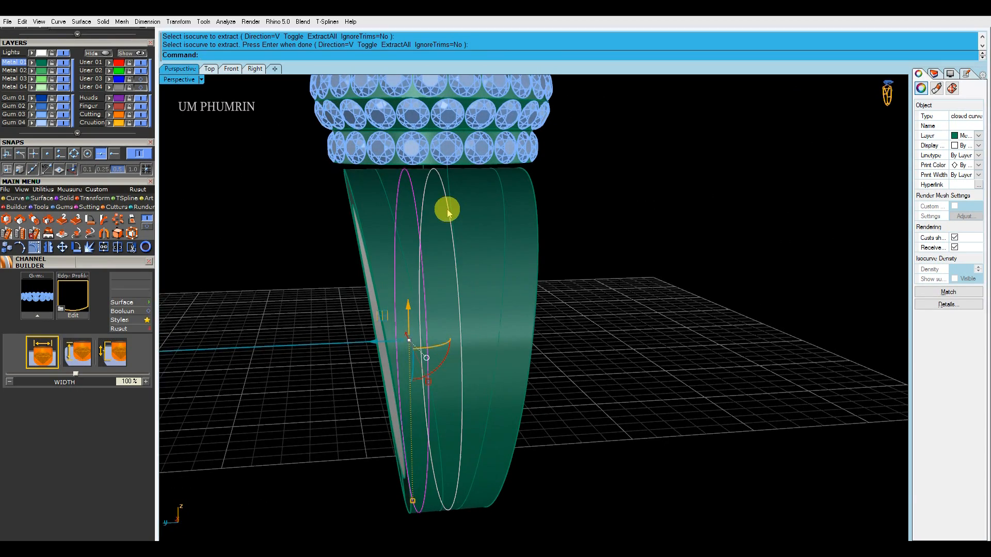
Step: Select the two closed ring curves running around the middle of the band's width
scroll(456, 252, "down", 3)
left_click(454, 252, "shift")
right_click_drag(454, 253, 480, 271)
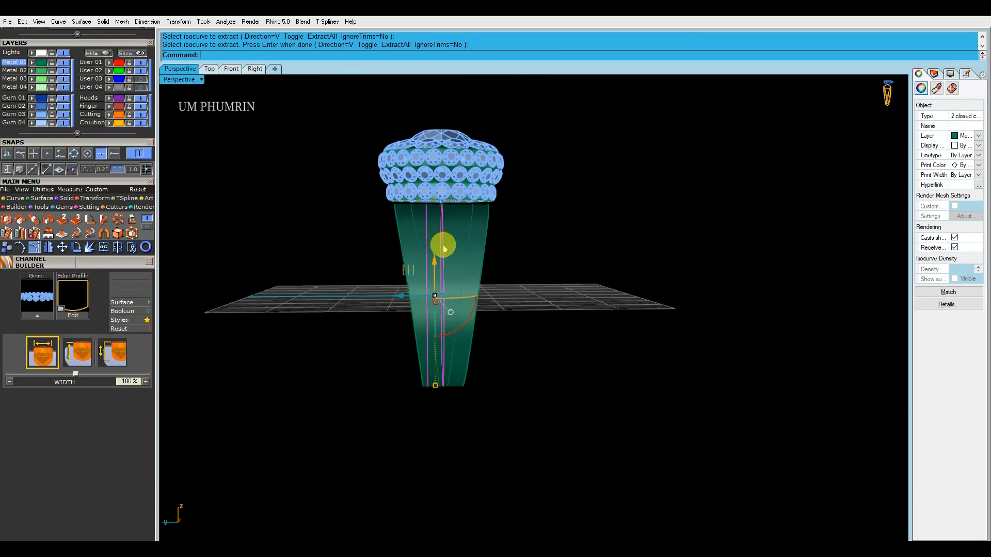
left_click(255, 69)
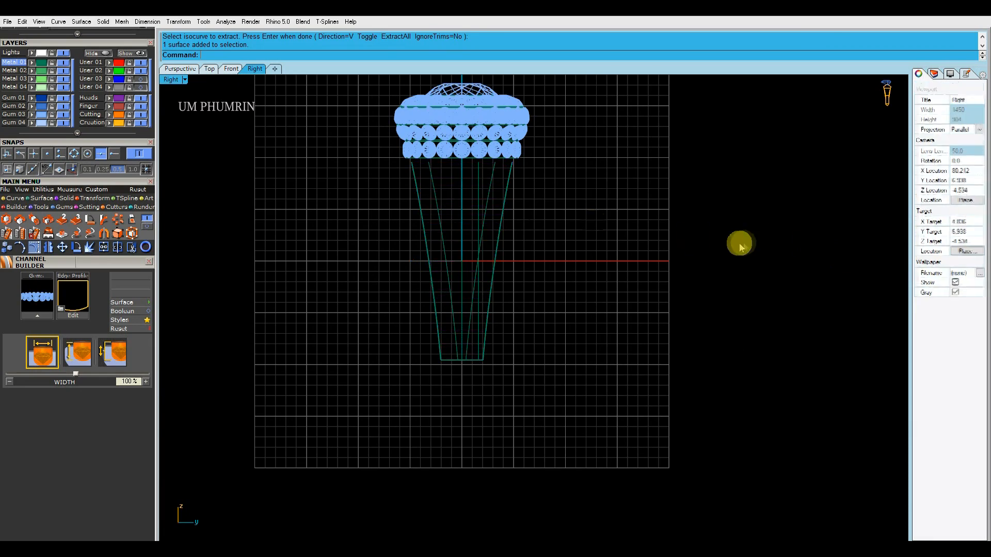
scroll(449, 212, "up", 3)
left_click(449, 213)
left_click(180, 69)
mouse_move(516, 207)
right_mouse_down()
mouse_move(574, 191)
mouse_move(486, 177)
mouse_move(482, 216)
right_mouse_up()
left_click(487, 177)
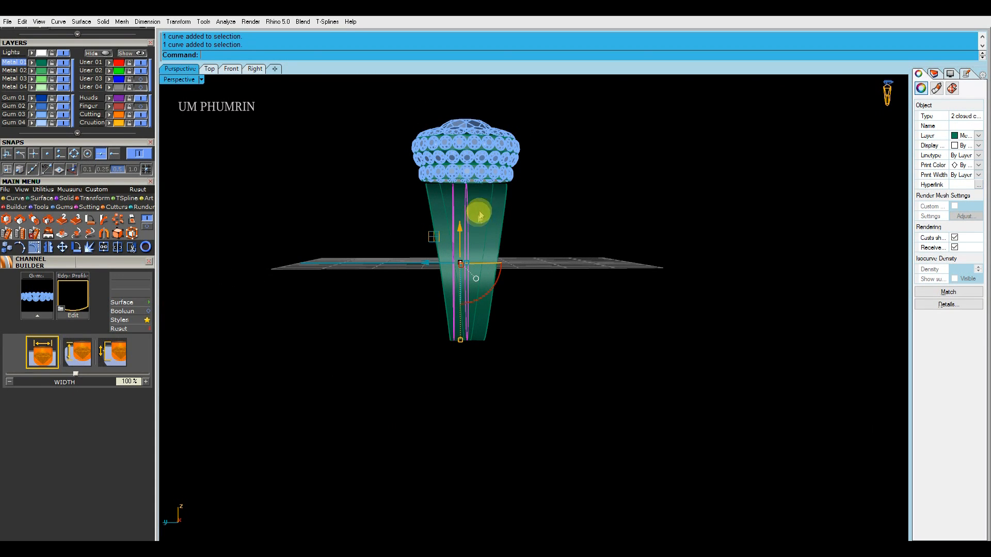
scroll(513, 247, "up", 4)
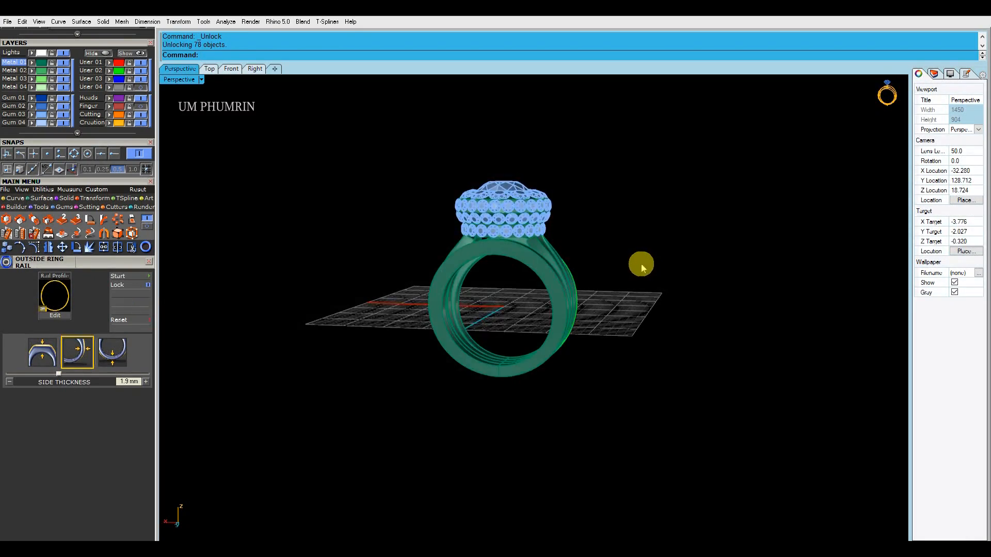
Step: Build a bezel around the isolated round diamond that sits below the head
right_click_drag(640, 264, 594, 237)
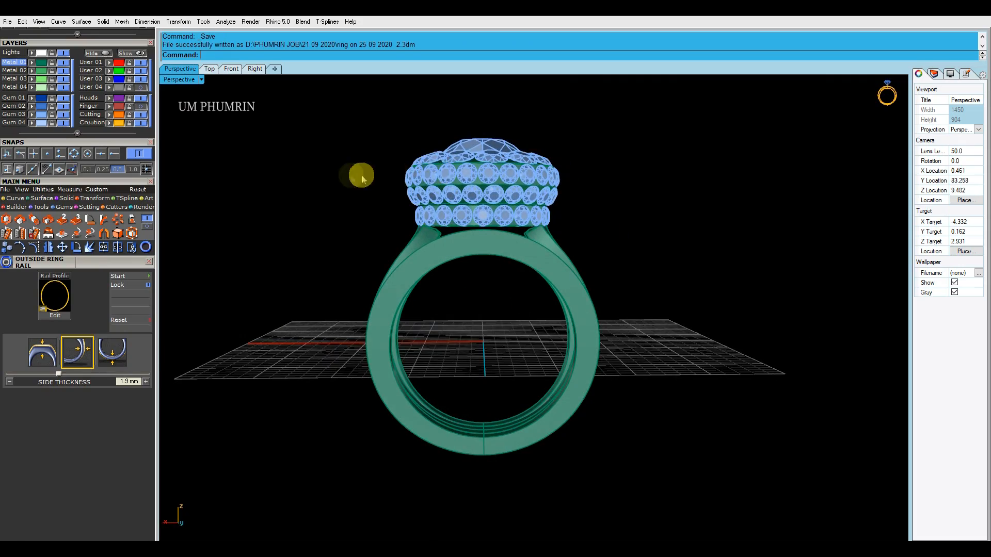
right_click_drag(433, 177, 389, 181)
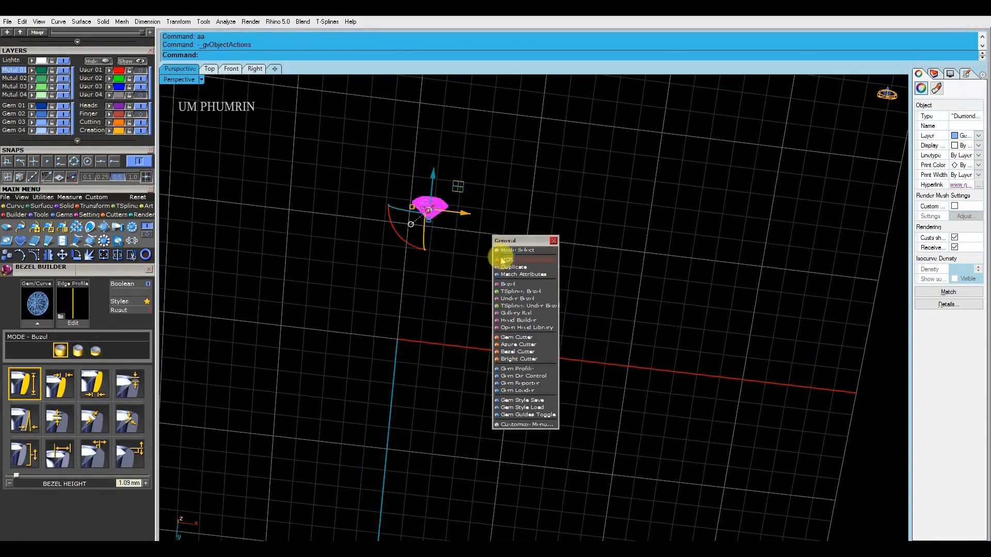
left_click(503, 260)
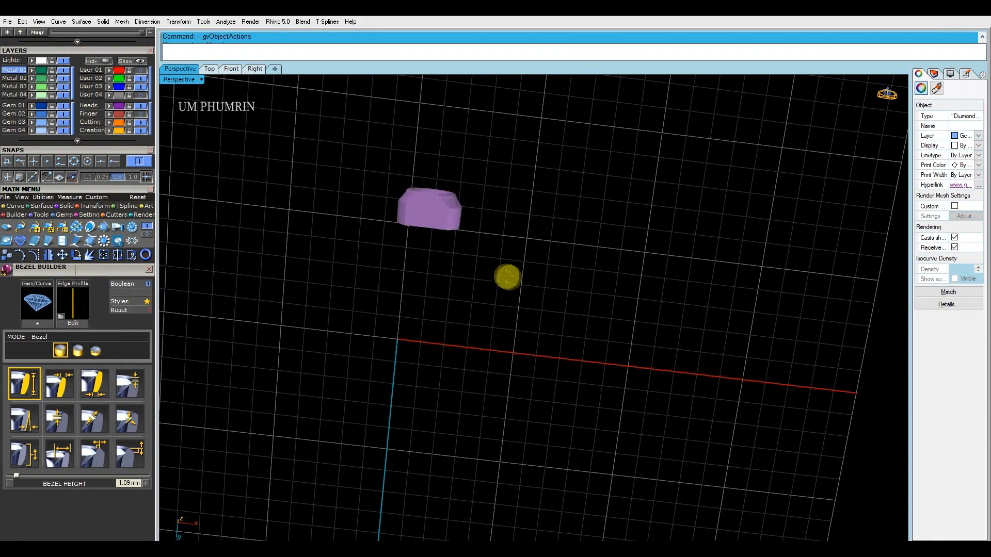
right_click_drag(444, 214, 569, 249)
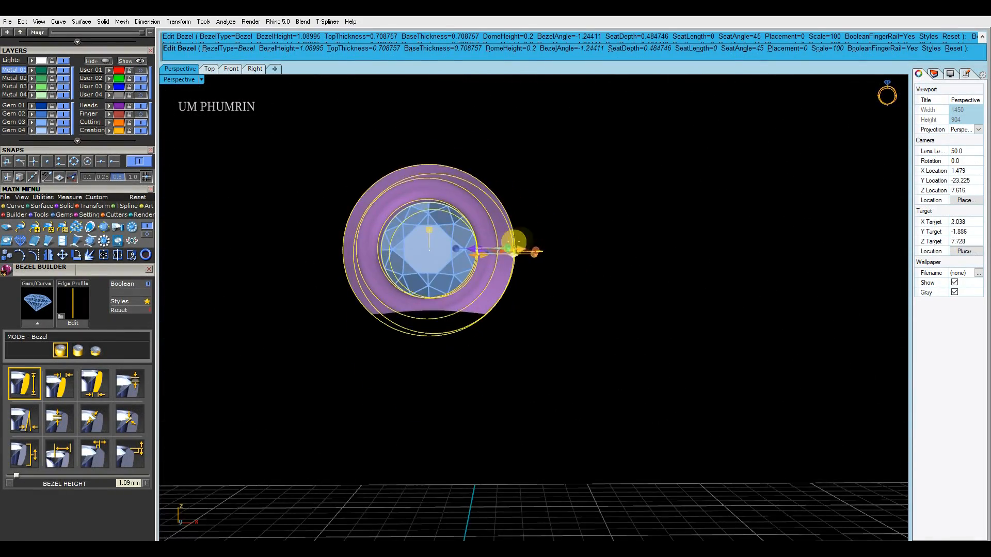
Step: Adjust the bezel to seat depth 0.16 mm, seat length about 0.22 mm, base thickness about 0.86 mm and top thickness 0.4 mm
left_click(109, 445)
left_click_drag(482, 190, 478, 215)
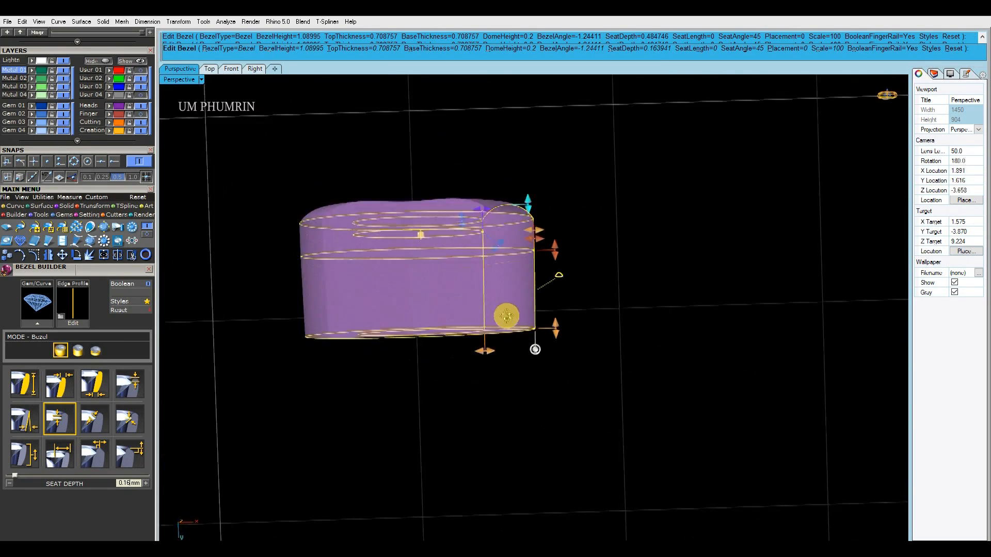
left_click(94, 419)
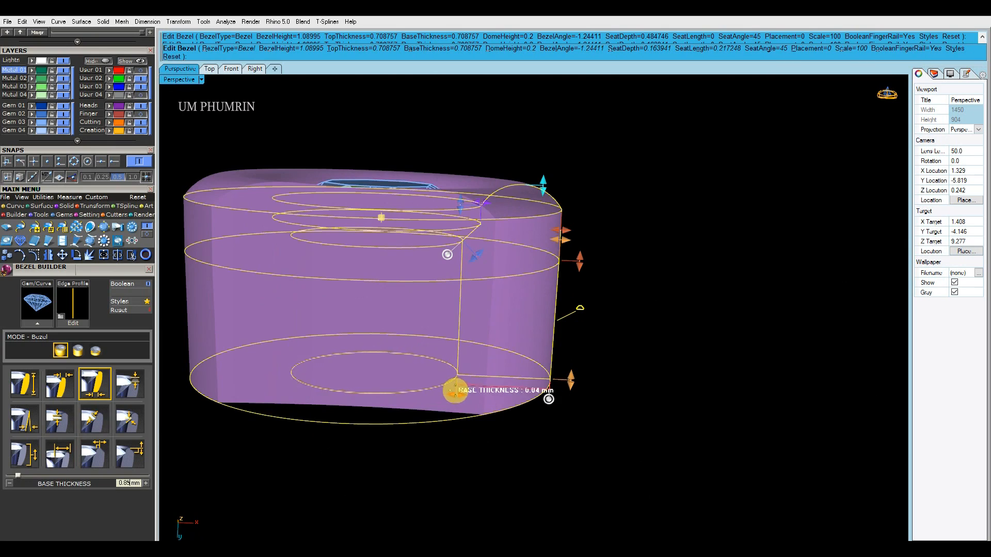
left_click_drag(456, 390, 457, 387)
left_click_drag(561, 261, 525, 257)
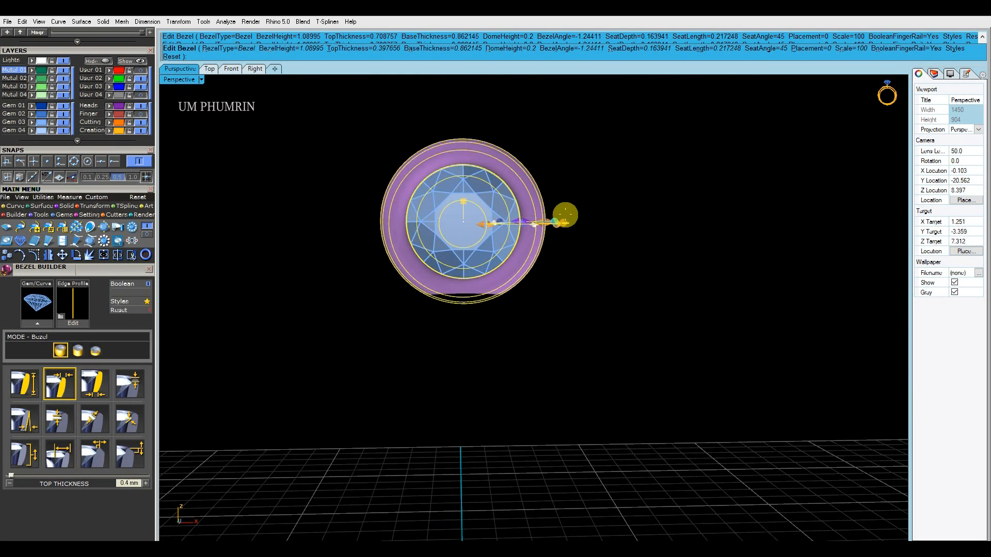
right_click(541, 223)
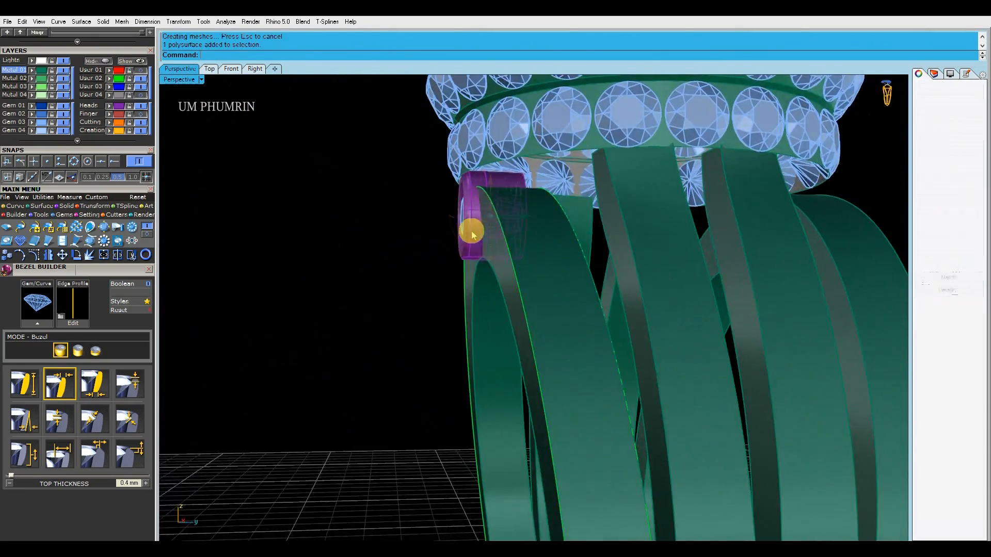
Step: Reopen the finished bezel for editing and set its height to 0.83 mm
left_click(471, 228)
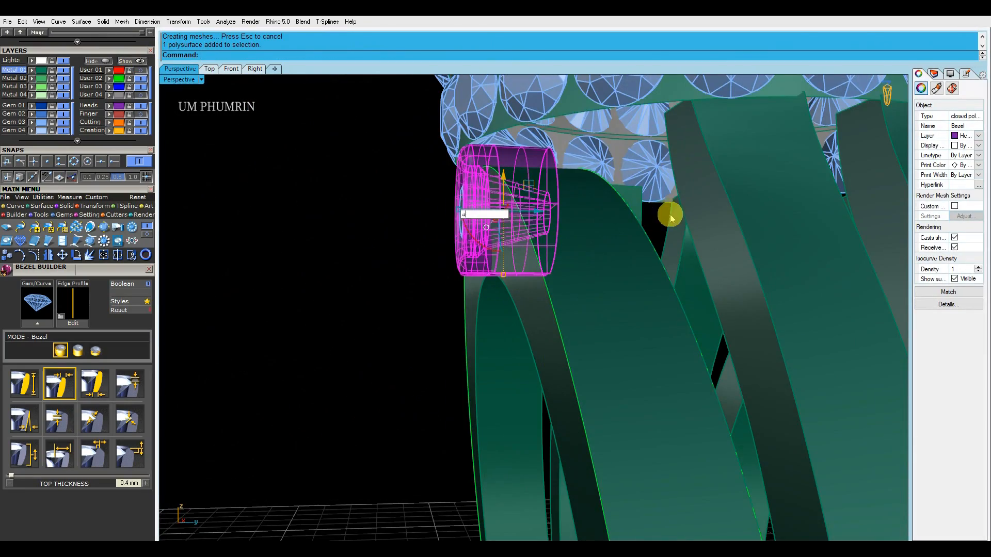
right_click(707, 219)
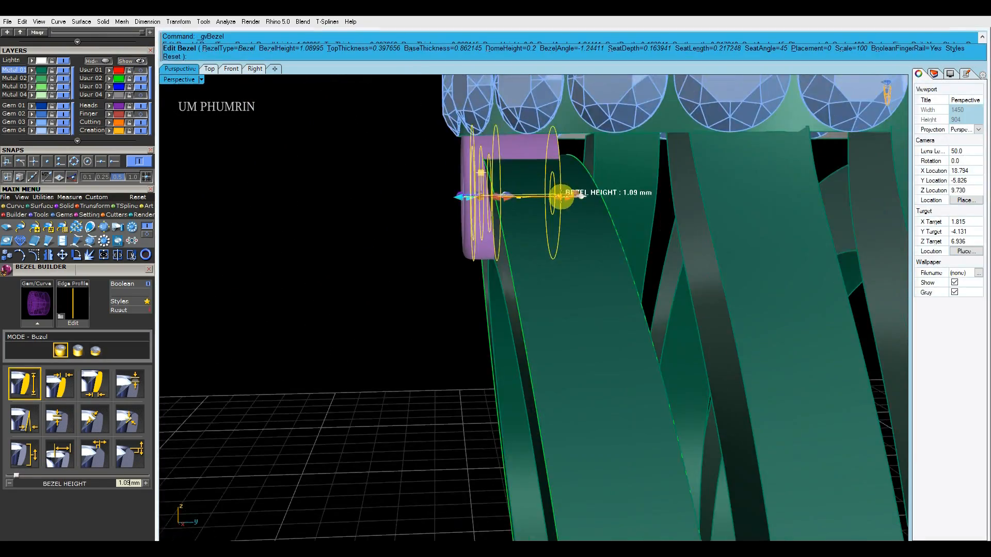
right_click(549, 196)
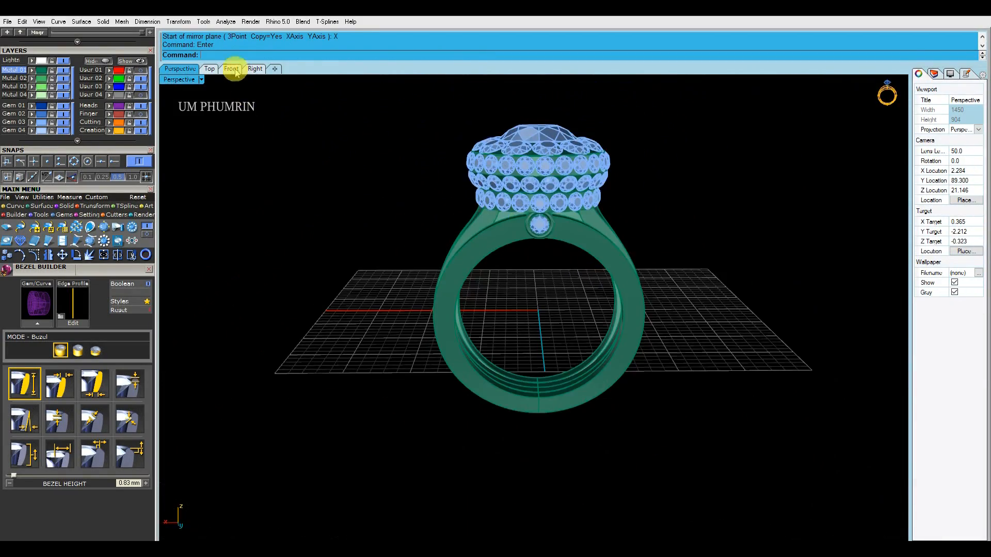
Step: Show the ring in the Front view with Shaded display mode
left_click(232, 68)
left_click(185, 79)
left_click(220, 33)
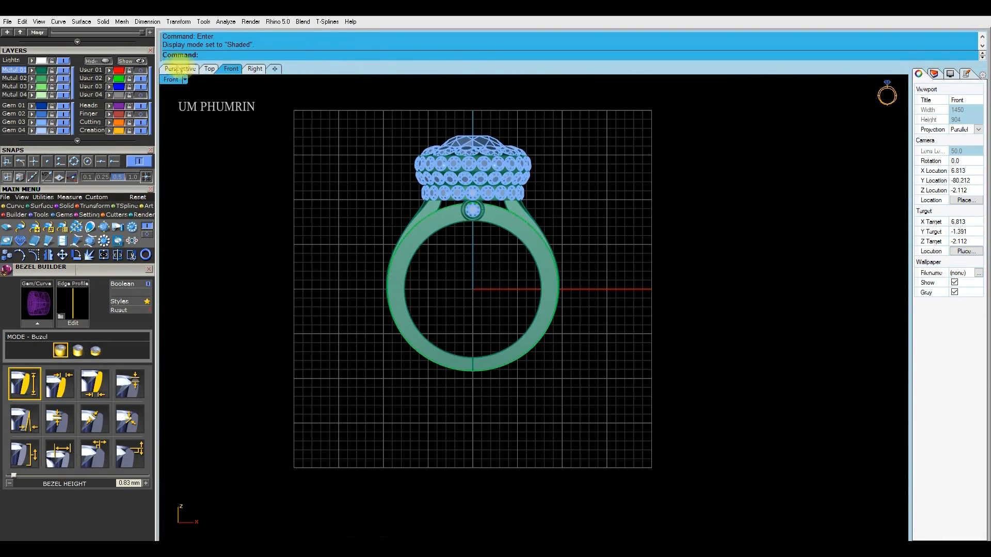
left_click(482, 146)
scroll(471, 142, "up", 5)
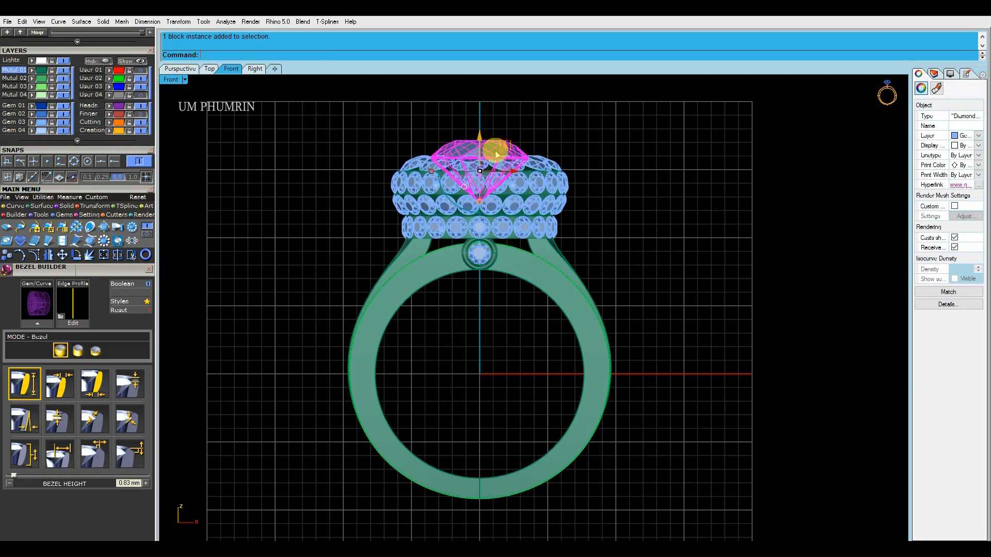
left_click(575, 148)
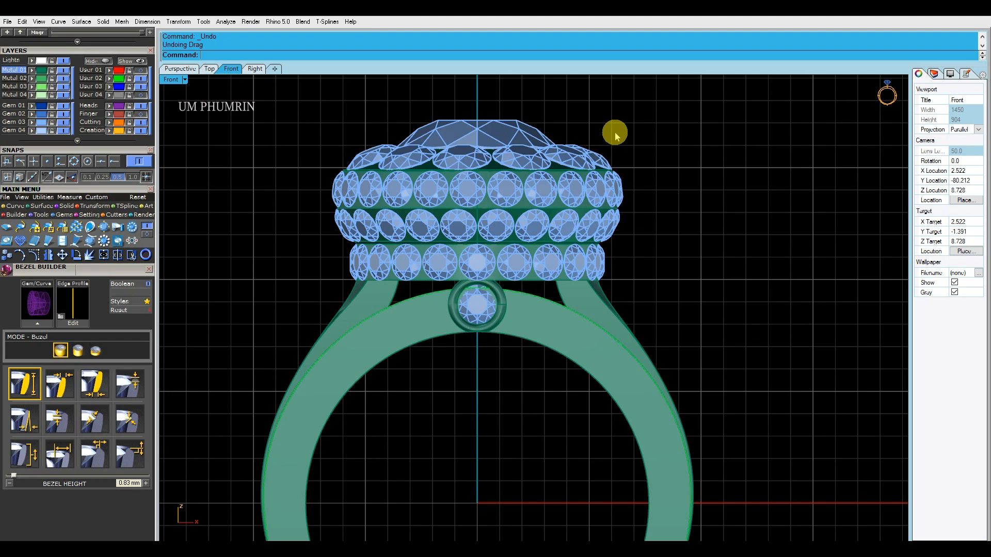
scroll(616, 135, "down", 5)
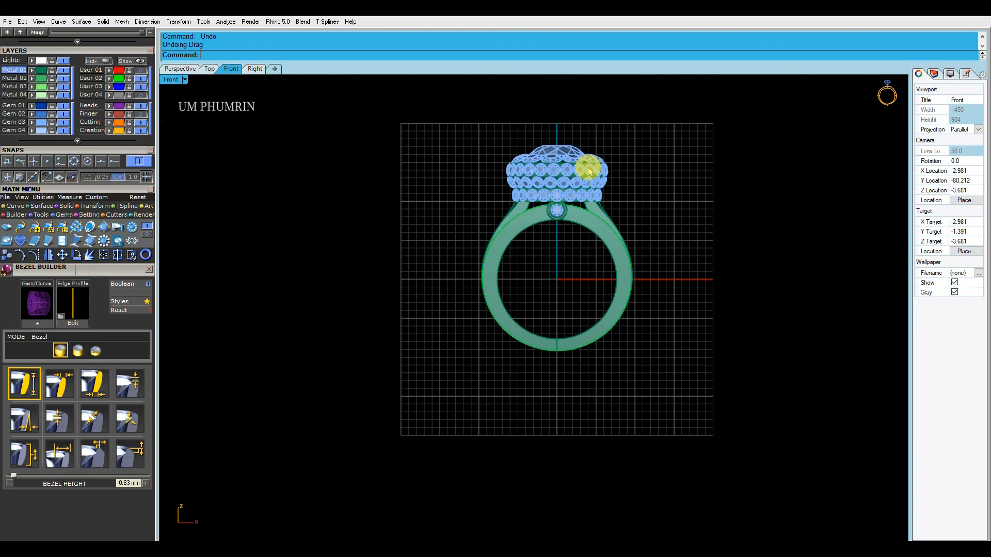
scroll(587, 166, "up", 3)
scroll(666, 139, "down", 3)
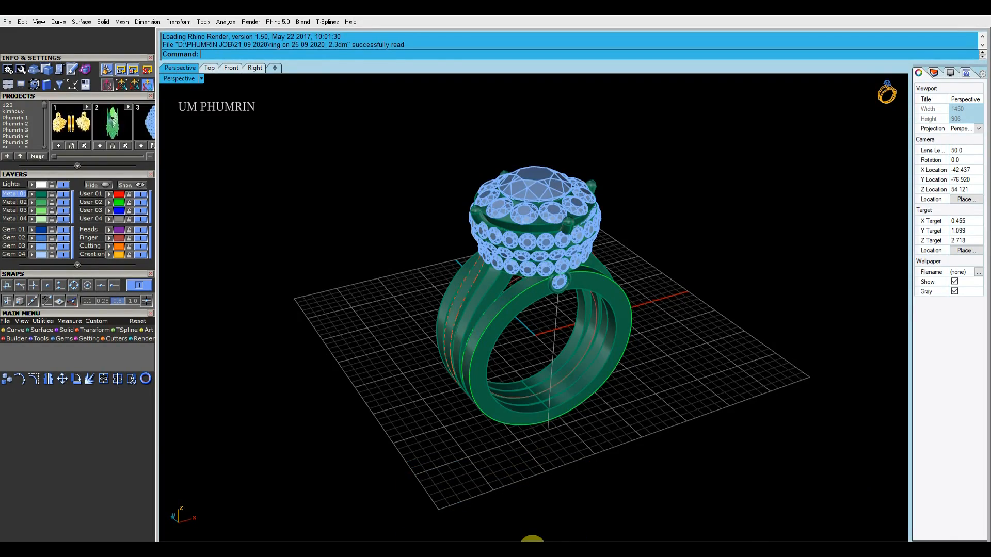
Step: Ungroup the prongs around the halo head and delete the old prong solids, keeping the prong's guide curve
right_click_drag(532, 539, 498, 227)
scroll(575, 206, "up", 2)
left_click(575, 205)
key("Escape")
right_click_drag(532, 196, 612, 181)
left_click(582, 177)
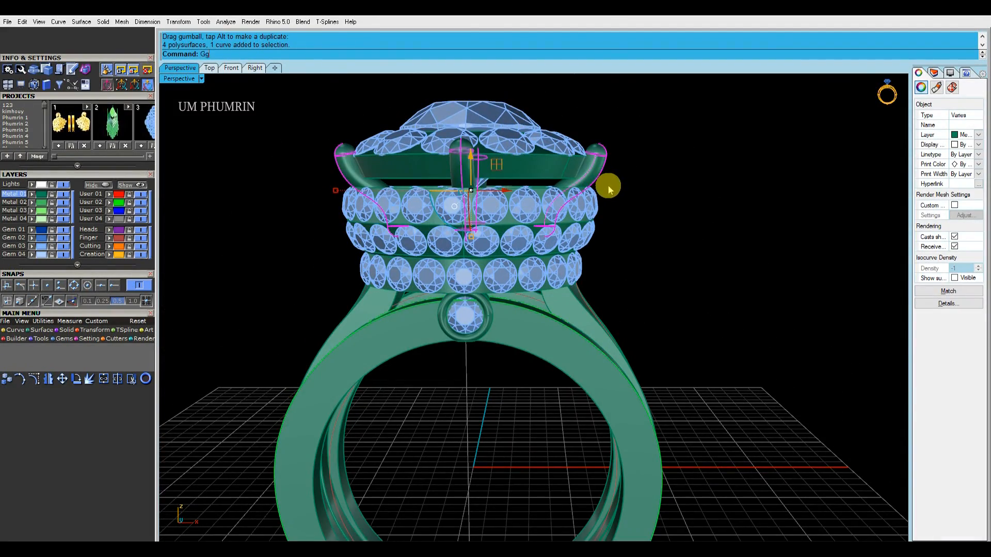
left_click(458, 184)
scroll(562, 177, "up", 3)
key("Delete")
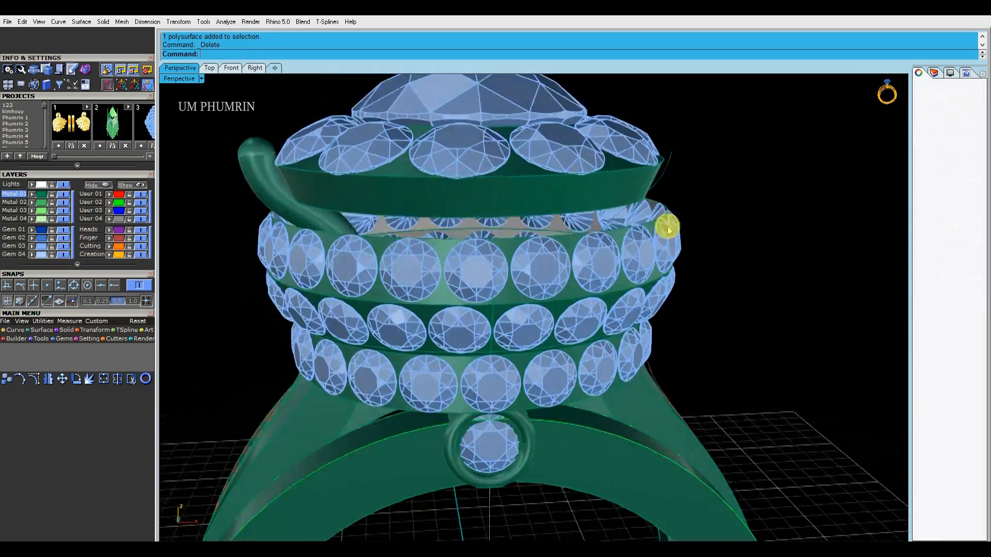
Step: Pipe the prong guide curve with round caps to rebuild a single prong
scroll(660, 217, "down", 3)
type("pipe")
key("Return")
right_click_drag(694, 196, 664, 225)
left_click(663, 226)
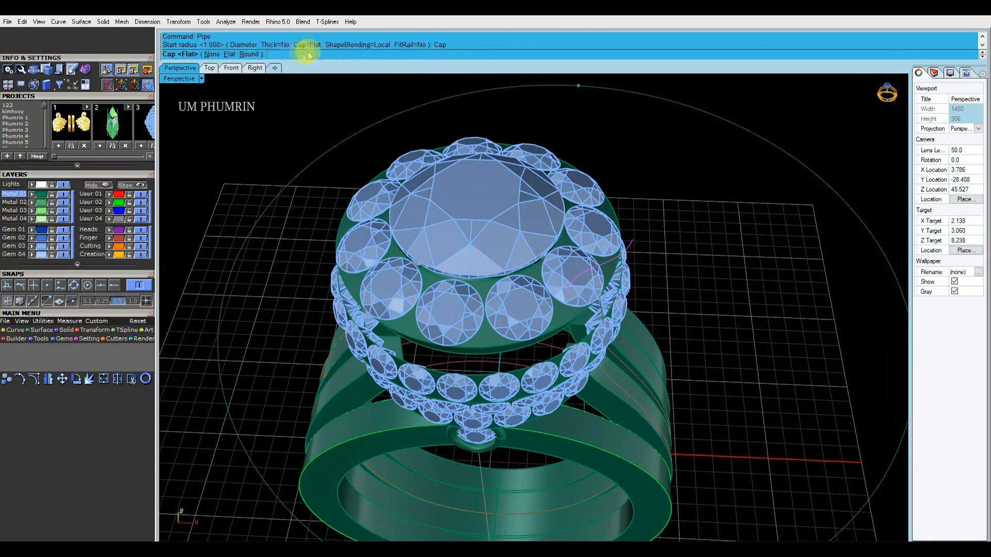
key("Return")
right_click_drag(772, 206, 708, 171)
Step: Polar-array the new prong around the origin with 4 items over 360 degrees and group the prongs
type("0")
key("Return")
type("4")
key("Return")
key("Return")
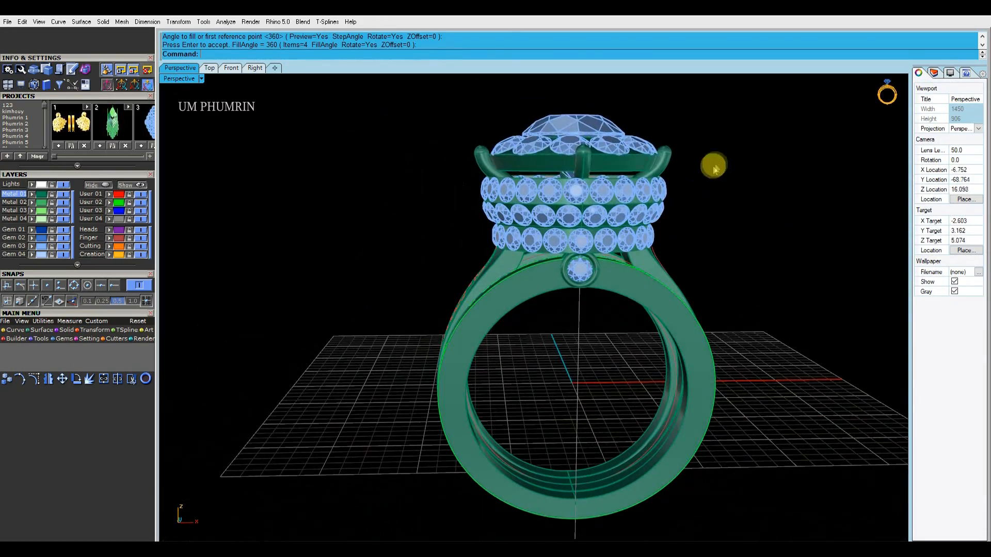
left_click_drag(707, 171, 630, 134)
left_click(783, 236)
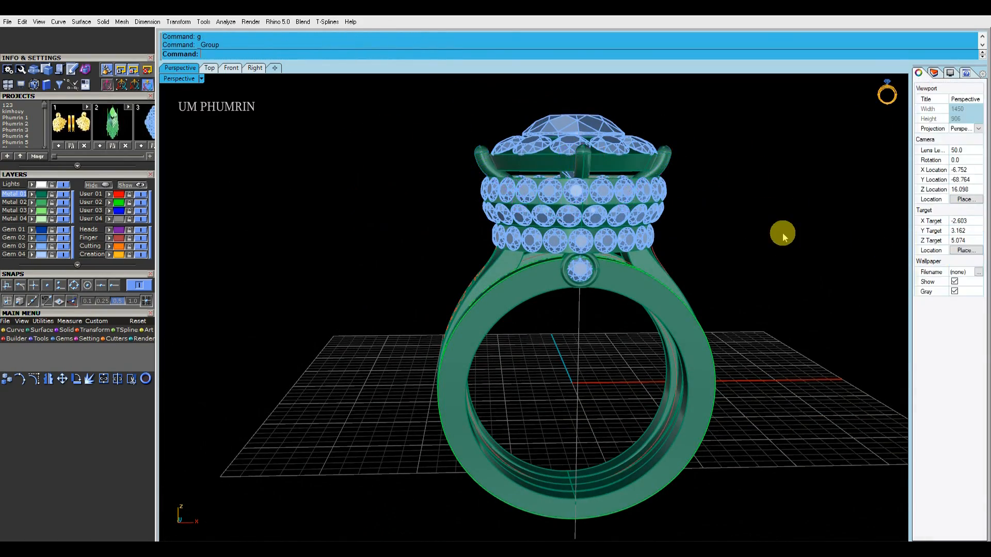
Step: Ungroup the four prongs and store the whole ring in the next free project slot
right_click_drag(783, 229, 711, 204)
scroll(671, 206, "up", 8)
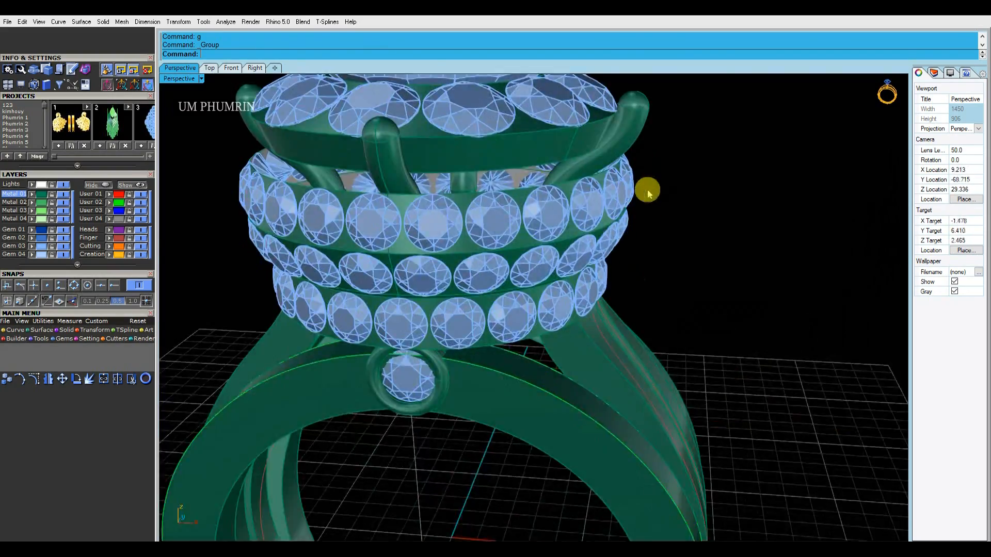
left_click(642, 167)
right_click_drag(643, 167, 612, 265)
type("gg")
key("Return")
scroll(612, 266, "down", 5)
key("Escape")
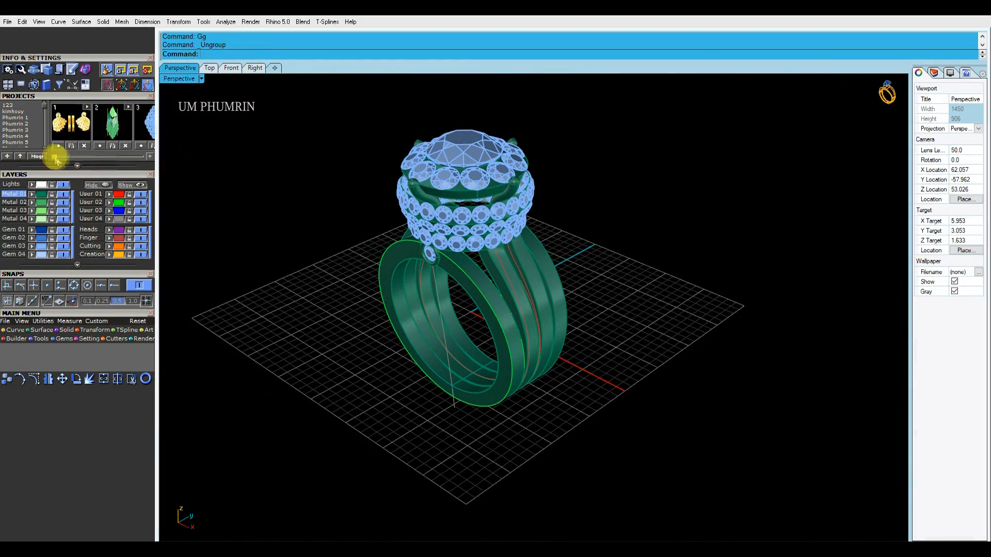
left_click(120, 144)
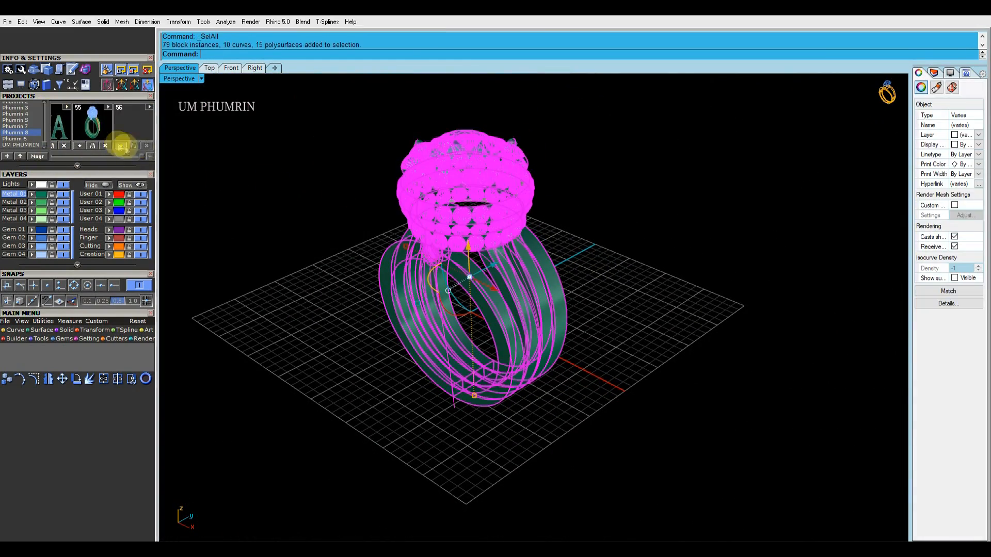
Step: Delete all stones of the uppermost channel row except one
scroll(349, 243, "up", 6)
right_click_drag(350, 243, 471, 188)
left_click(458, 230)
left_click_drag(243, 195, 664, 281)
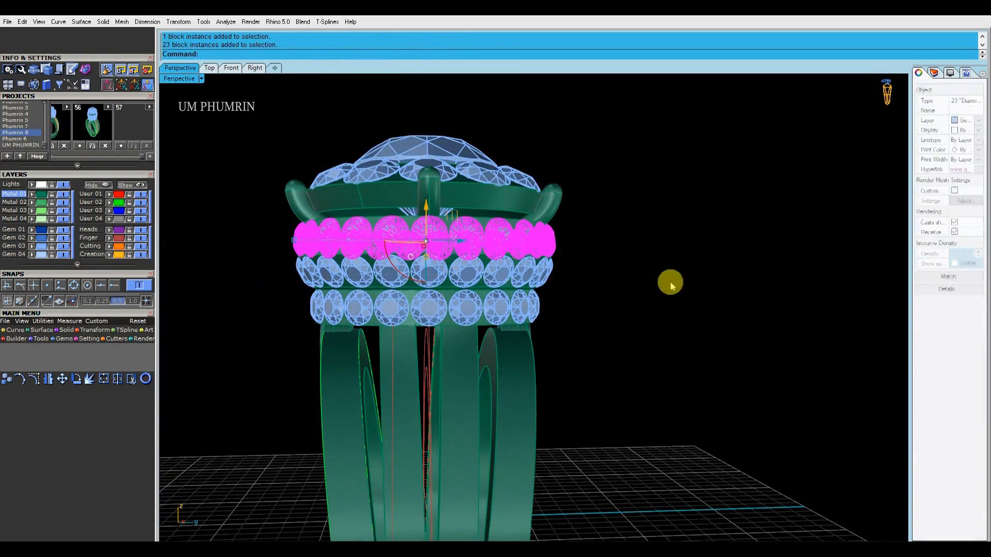
right_click_drag(664, 281, 526, 340)
left_click(427, 254, "ctrl")
key("Delete")
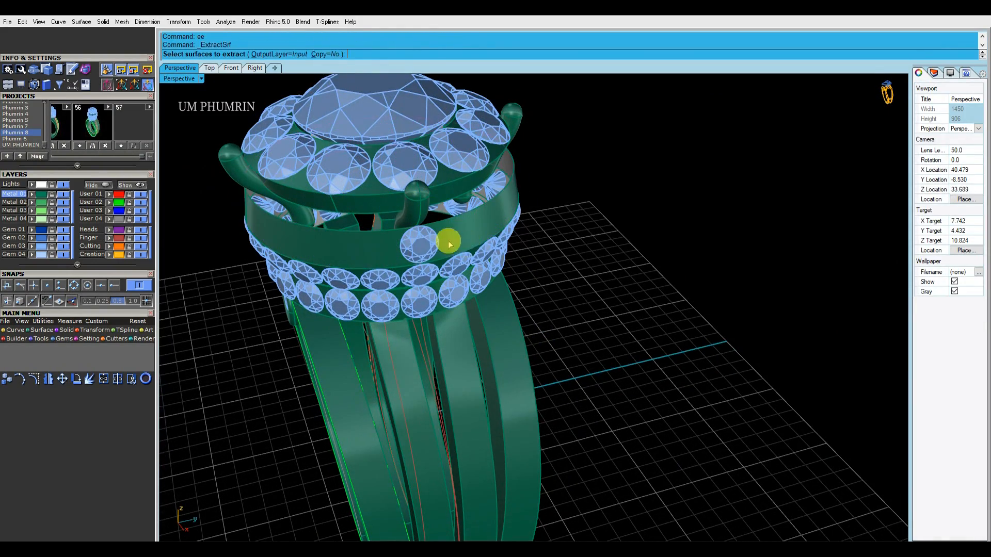
Step: Delete the emptied upper channel band and move the one remaining stone to the side of the head
key("Escape")
left_click(444, 247)
right_click_drag(444, 247, 526, 191)
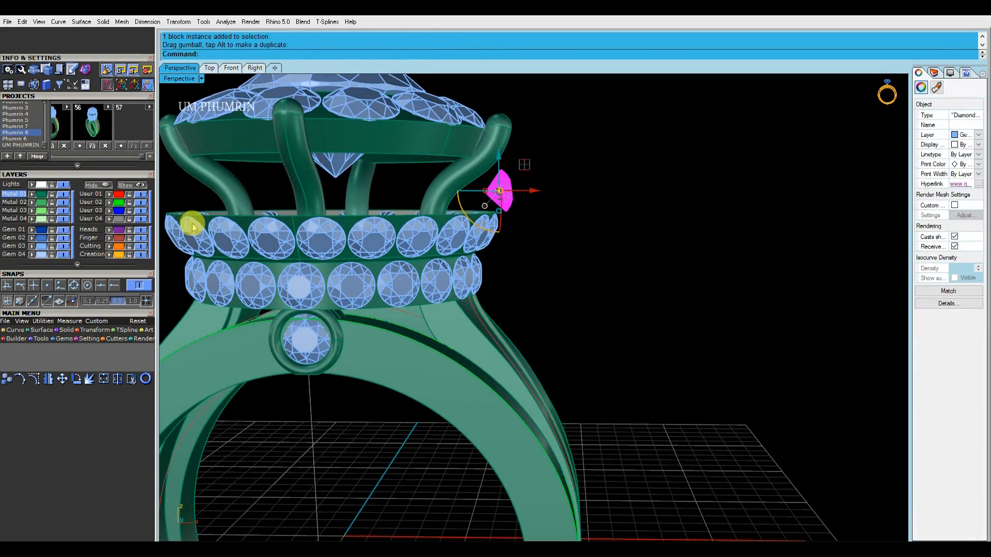
Step: Resize the remaining stone to 1.8 mm with Gem Loader and shift it slightly below the prong
left_click(6, 351)
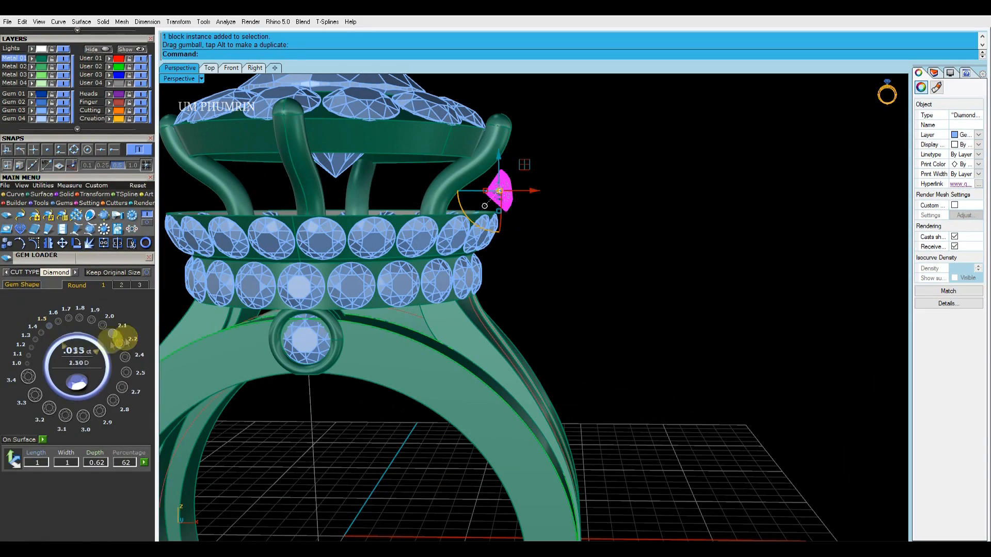
right_click_drag(481, 237, 481, 235)
scroll(488, 191, "up", 5)
left_click_drag(496, 176, 496, 182)
scroll(511, 191, "down", 5)
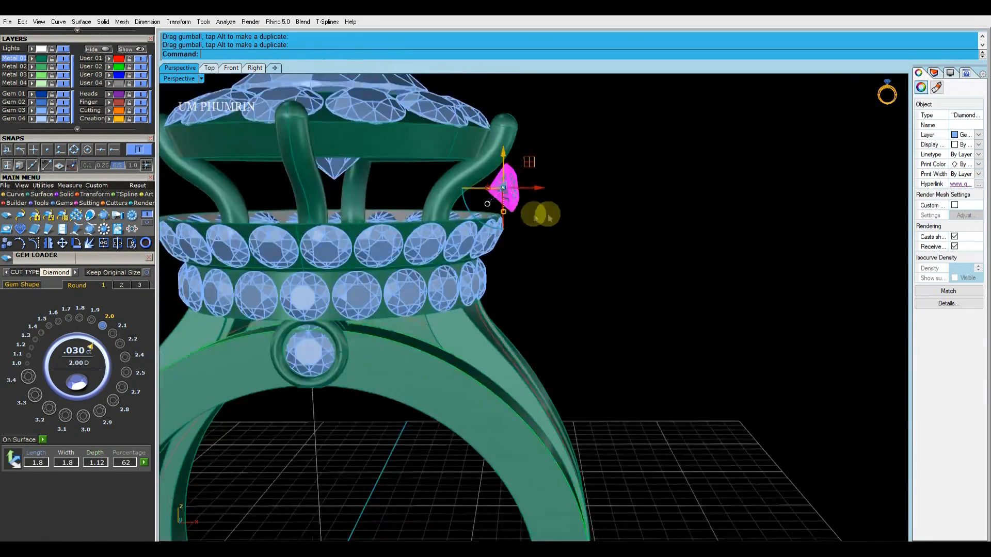
Step: Try a 16-item polar array of the 1.8 mm stone around the origin in the Top view
right_click_drag(544, 215, 568, 320)
left_click(211, 68)
right_click_drag(480, 259, 507, 284)
key("F6")
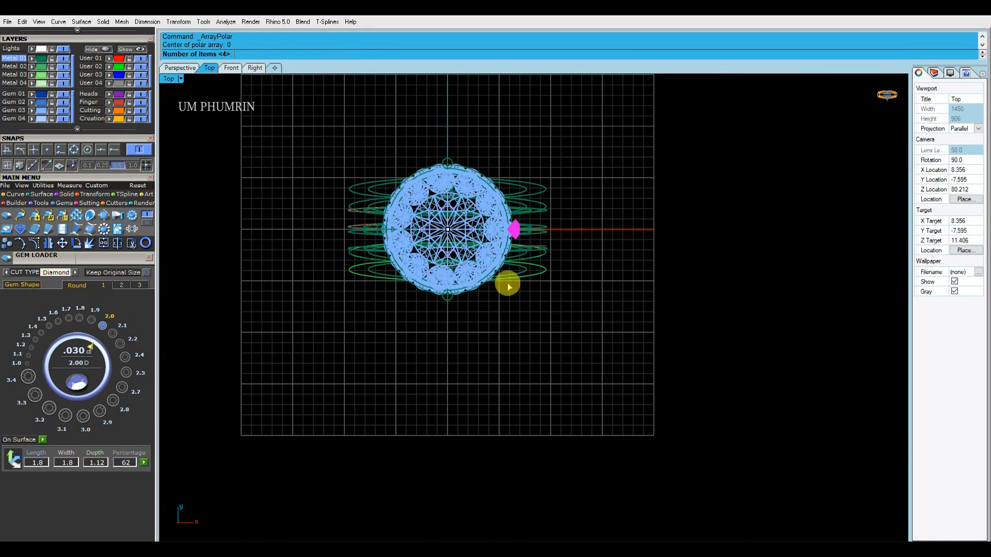
key("Return")
type("0")
key("Return")
type("0")
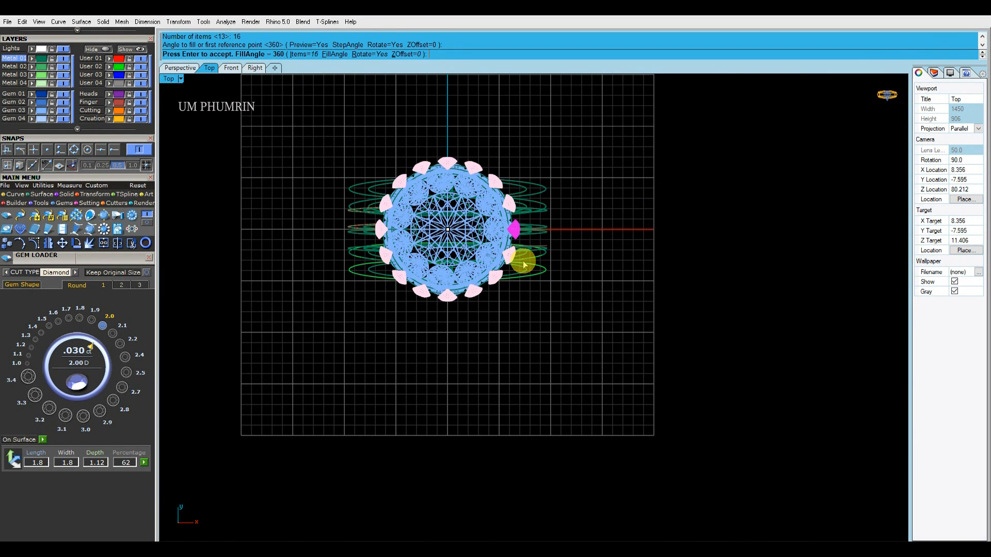
key("Escape")
right_click_drag(528, 245, 533, 281)
Step: Polar-array the 1.8 mm stone around the origin with 21 items over 360 degrees
key("Return")
type("0")
key("Return")
key("Return")
key("Return")
scroll(521, 276, "up", 5)
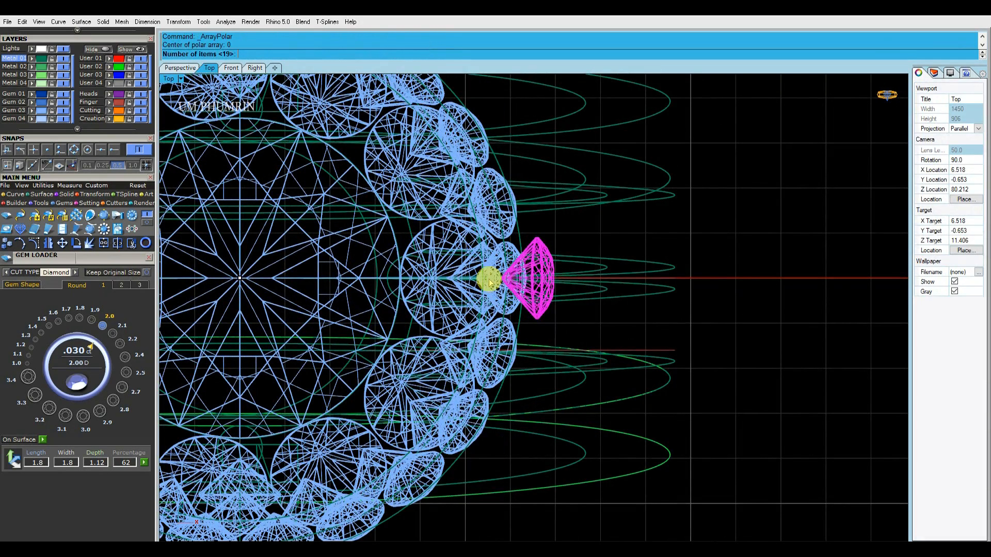
key("Return")
key("Return")
scroll(496, 279, "up", 8)
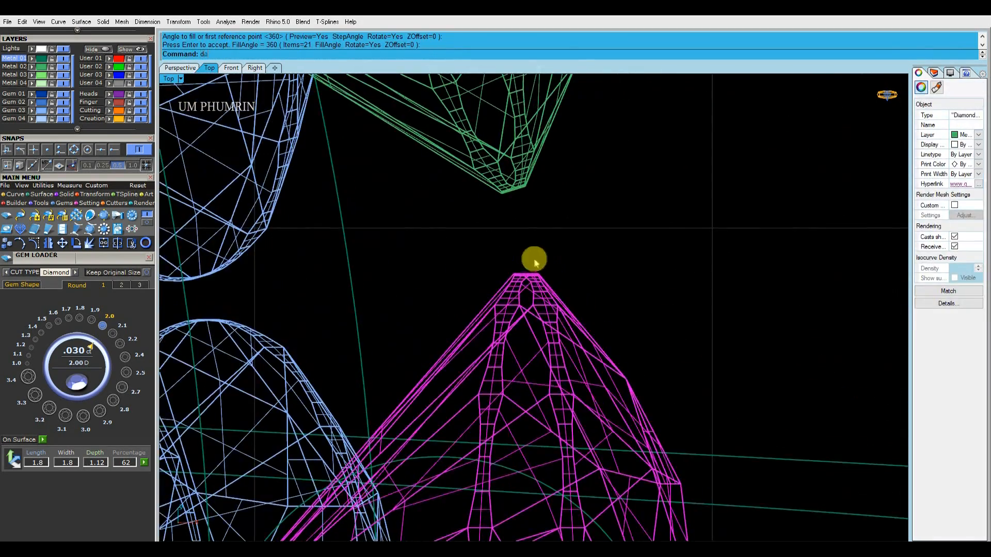
Step: Measure the gap between the selected stone and its neighbour with an aligned dimension
type("da")
key("Return")
left_click(479, 128)
scroll(500, 199, "down", 10)
key("Escape")
scroll(530, 243, "down", 3)
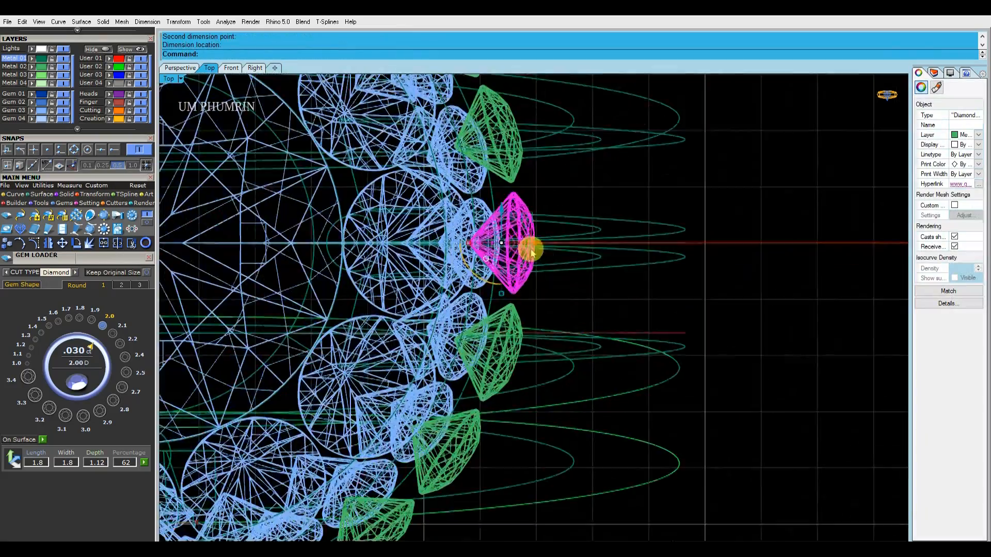
Step: Move the original stone slightly inward in the Perspective view so the arrayed row follows
left_click(181, 69)
scroll(507, 184, "up", 5)
right_click_drag(522, 310, 531, 206)
scroll(531, 206, "down", 3)
left_click_drag(540, 213, 536, 210)
scroll(532, 206, "down", 3)
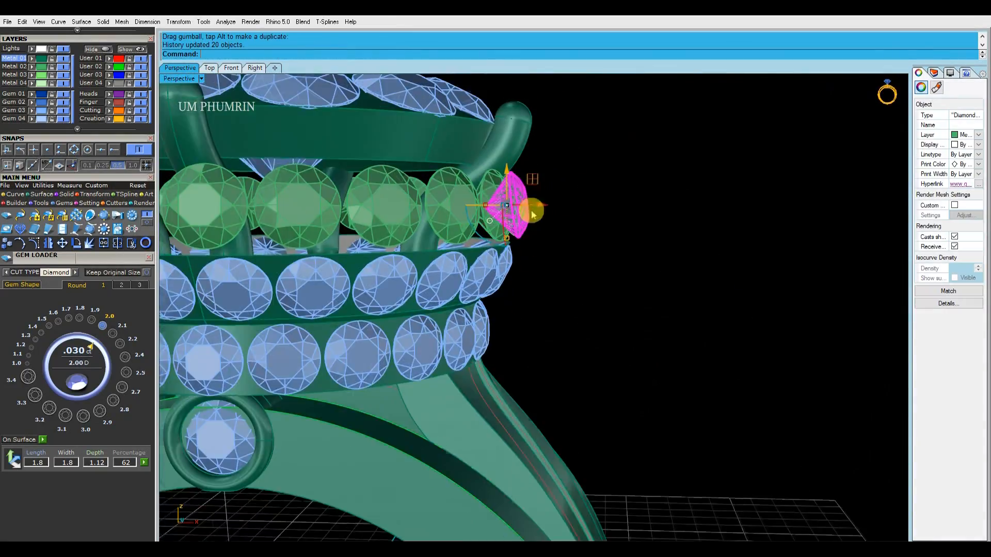
Step: Recheck the stone spacing in the Top view with an aligned dimension between adjacent girdles
left_click(209, 68)
scroll(508, 178, "up", 8)
type("da")
key("Return")
scroll(448, 203, "up", 6)
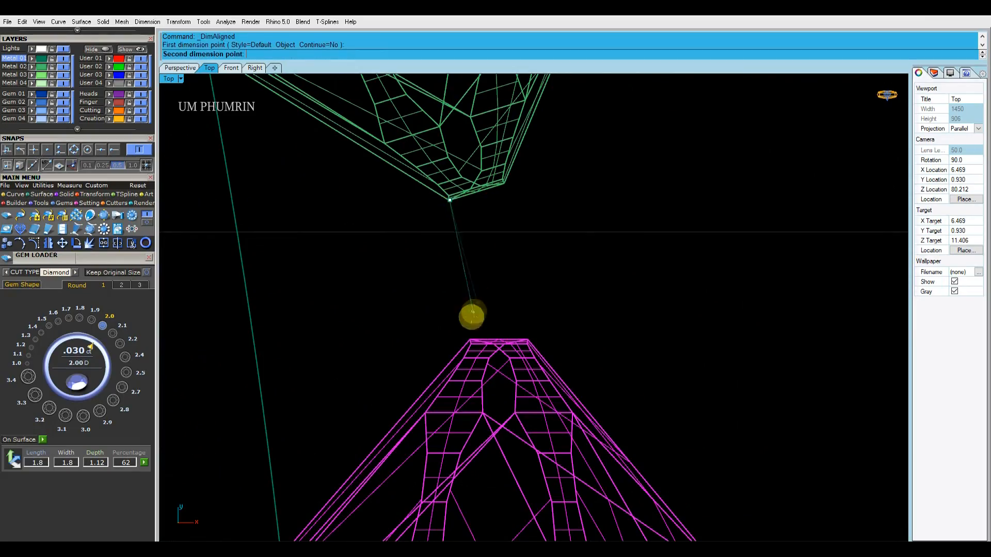
left_click(470, 340)
scroll(472, 344, "down", 12)
key("Escape")
Step: Nudge the original stone further inward and measure the gap to the adjacent stone again
left_click_drag(480, 387, 471, 388)
scroll(470, 274, "up", 6)
type("da")
key("Return")
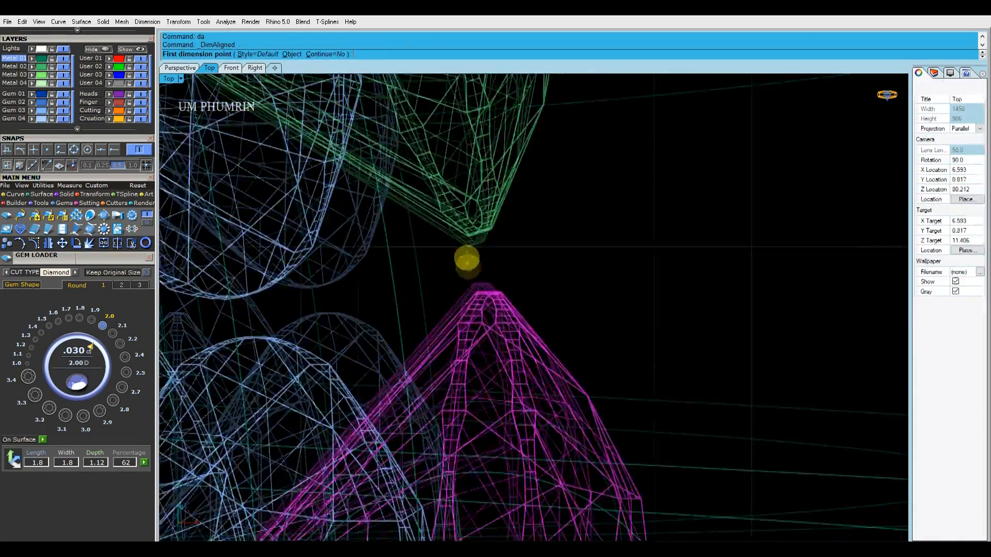
scroll(470, 248, "up", 7)
left_click(492, 375)
scroll(508, 378, "down", 14)
key("Escape")
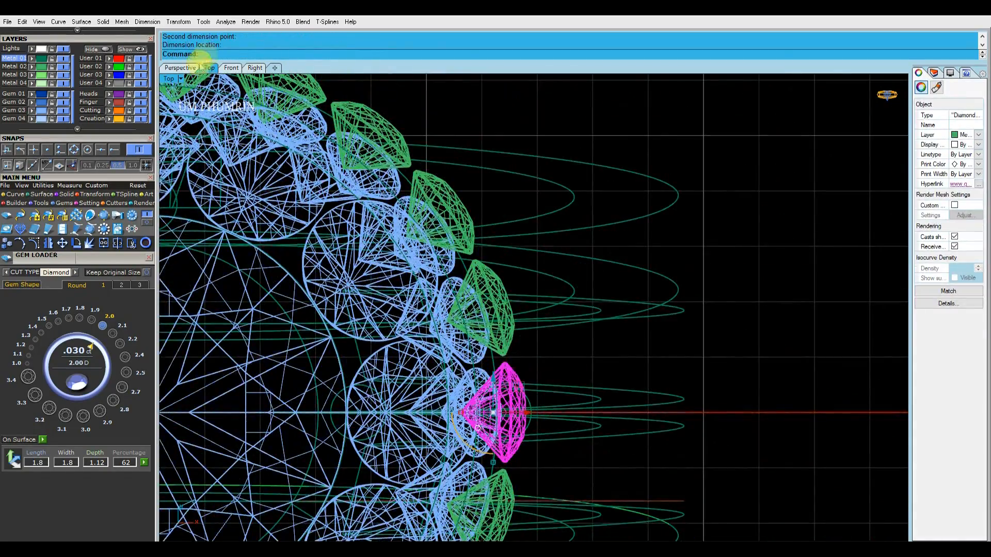
Step: Reselect the original stone of the row and measure its girdle diameter in the Front view
left_click(181, 68)
key("Escape")
right_click_drag(593, 263, 532, 251)
left_click(474, 221)
key("Escape")
right_click_drag(478, 237, 521, 242)
left_click(476, 219)
left_click(231, 68)
scroll(462, 200, "up", 8)
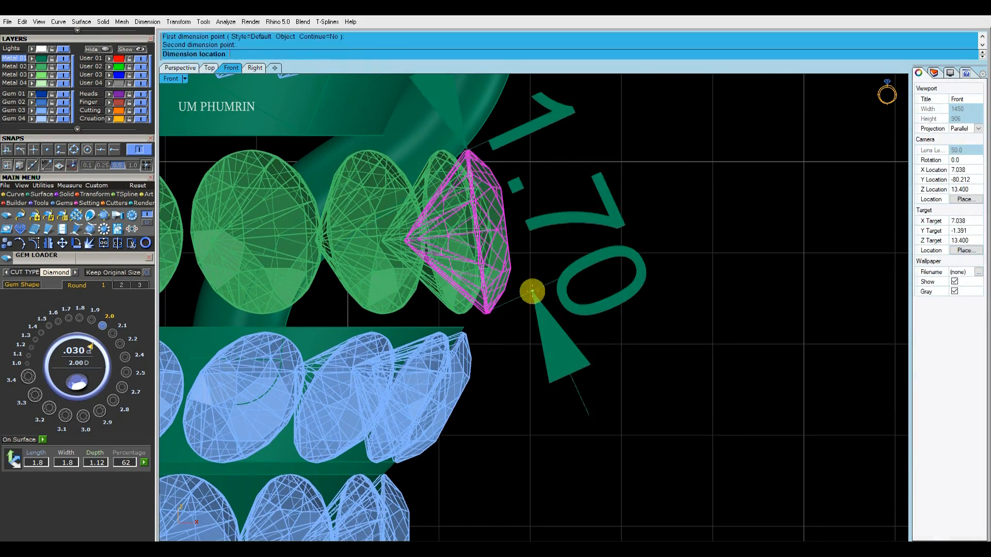
Step: Rotate the original stone in the Front view until its girdle stands vertical, updating the arrayed row
type("r")
key("Return")
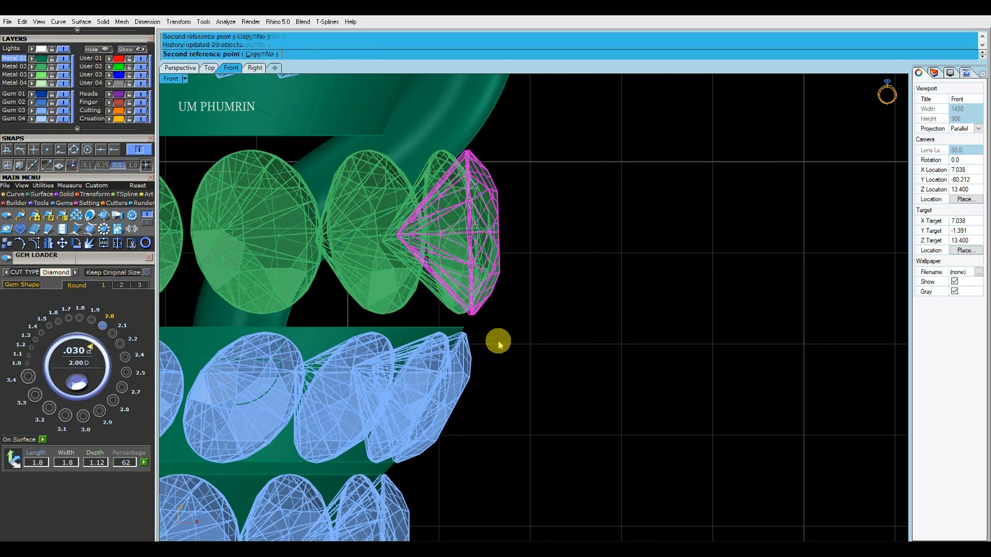
left_click(565, 301)
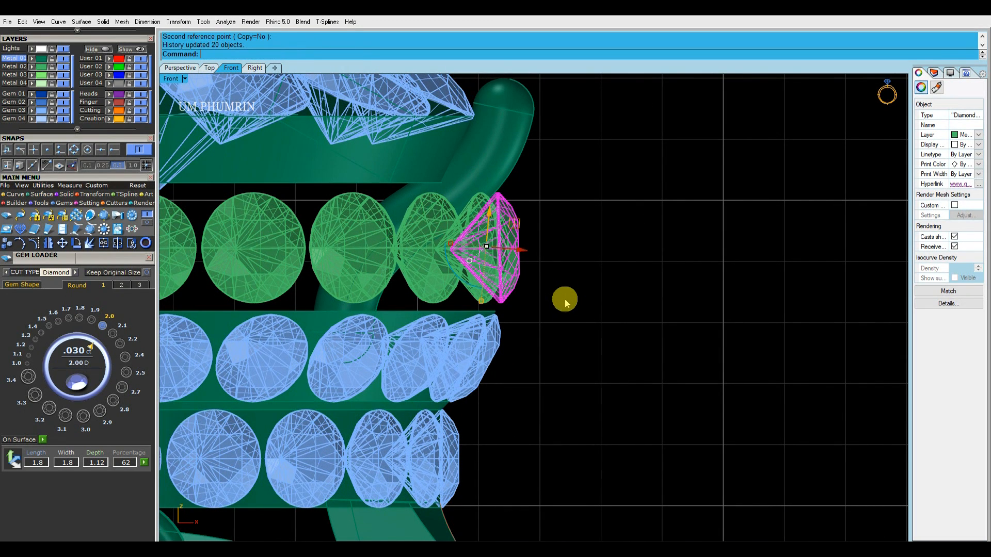
Step: Measure the gap between the rotated stone and its neighbour in the Top view
left_click(208, 71)
scroll(511, 292, "up", 15)
type("da")
key("Return")
left_click(492, 241)
scroll(480, 169, "up", 3)
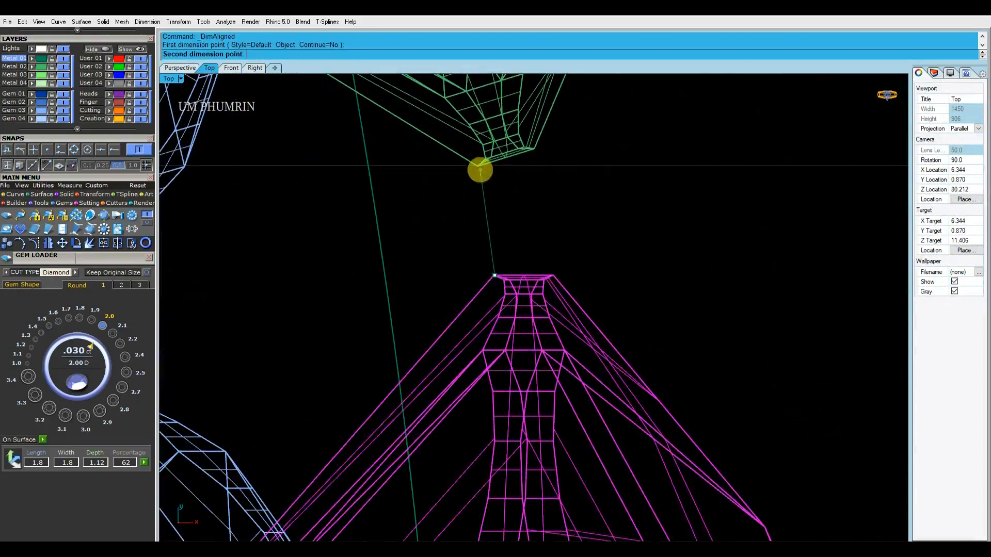
left_click(481, 170)
scroll(516, 274, "down", 5)
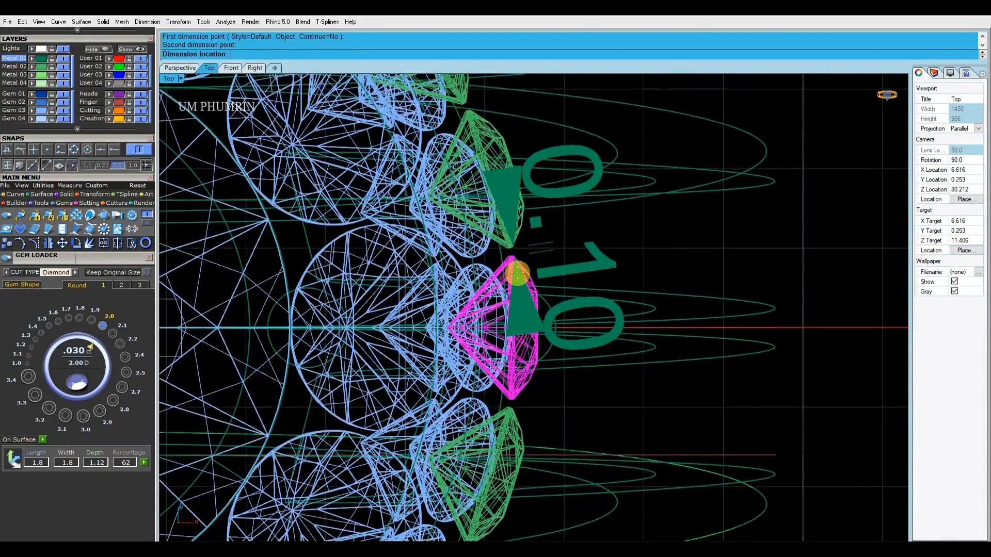
left_click(518, 275)
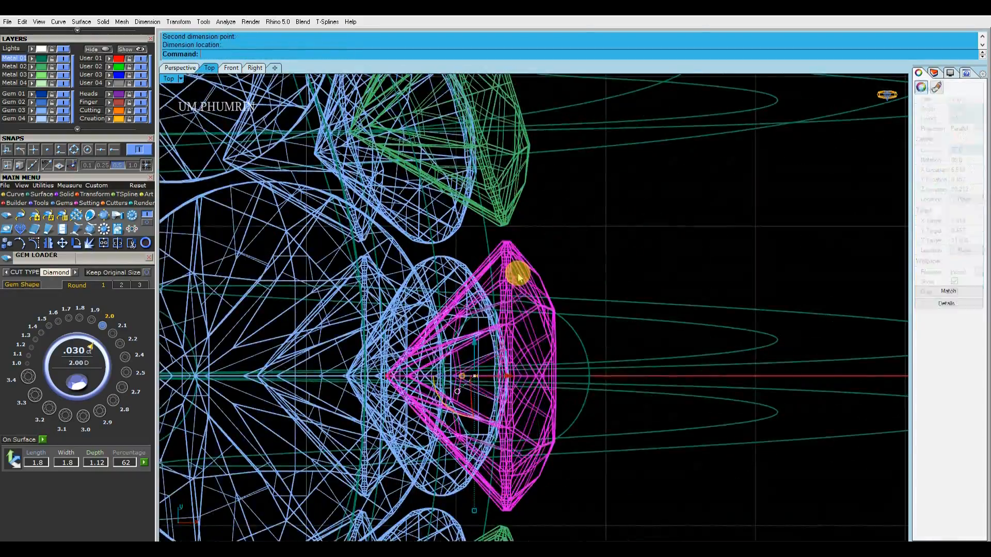
Step: Repeat the aligned gap measurement between the two stones and return to the Perspective view
scroll(519, 276, "up", 2)
type("da")
key("Return")
scroll(495, 312, "down", 3)
scroll(498, 303, "up", 6)
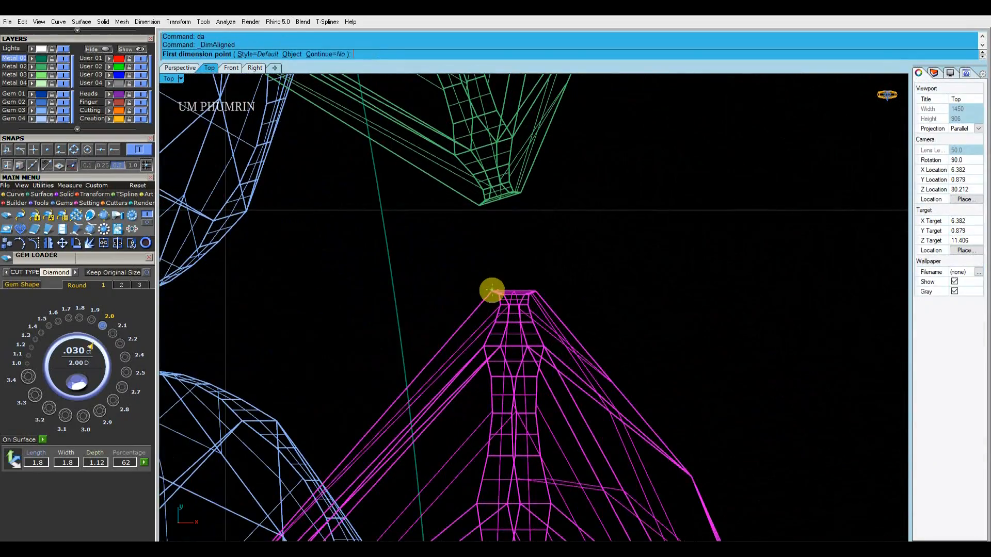
left_click(480, 206)
scroll(488, 212, "down", 7)
left_click(513, 237)
scroll(513, 237, "down", 9)
left_click(182, 69)
scroll(557, 202, "down", 5)
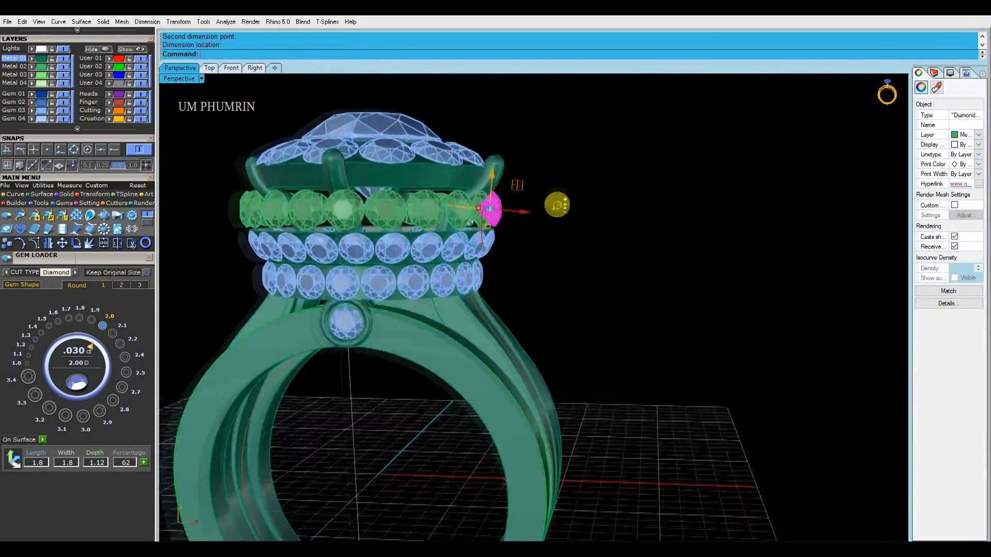
Step: Select the new 21-stone row and build a channel around it with Channel Builder at an offset of -1 mm
left_click_drag(291, 185, 580, 237)
mouse_move(573, 227)
right_mouse_down()
mouse_move(529, 251)
mouse_move(562, 231)
right_mouse_up()
key("F6")
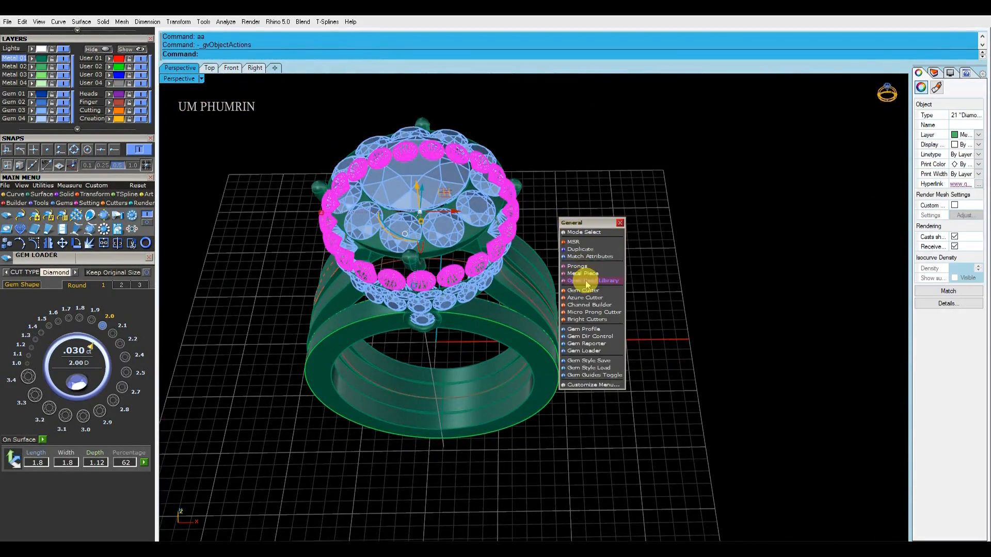
left_click(588, 304)
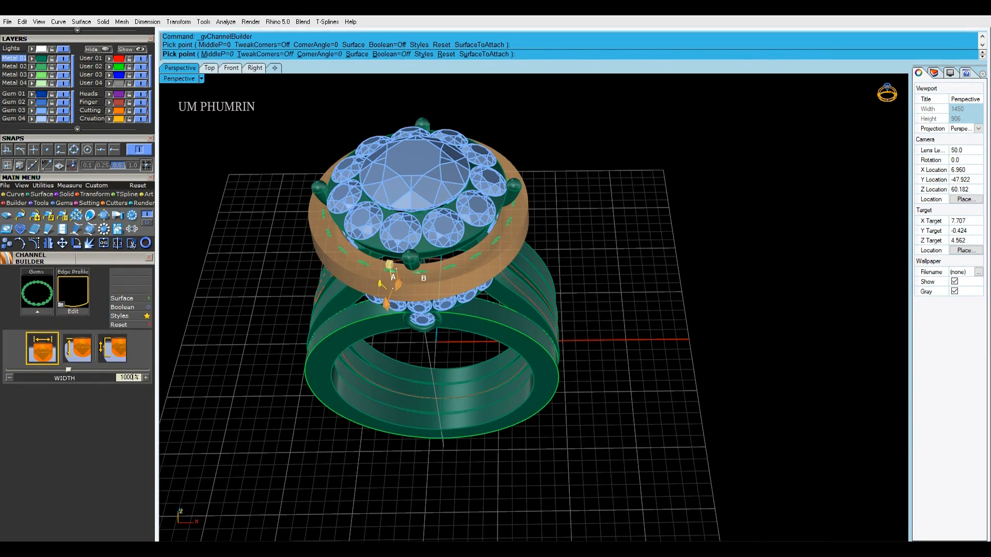
key("Return")
type("-1")
key("Return")
Step: Finish the channel around the new stone row and save the ring file
right_click_drag(388, 243, 644, 284)
right_click(504, 243)
scroll(504, 244, "up", 6)
scroll(417, 251, "up", 5)
left_click(420, 196)
key("Return")
key("Delete")
left_click(420, 196)
scroll(449, 256, "down", 6)
scroll(583, 261, "down", 6)
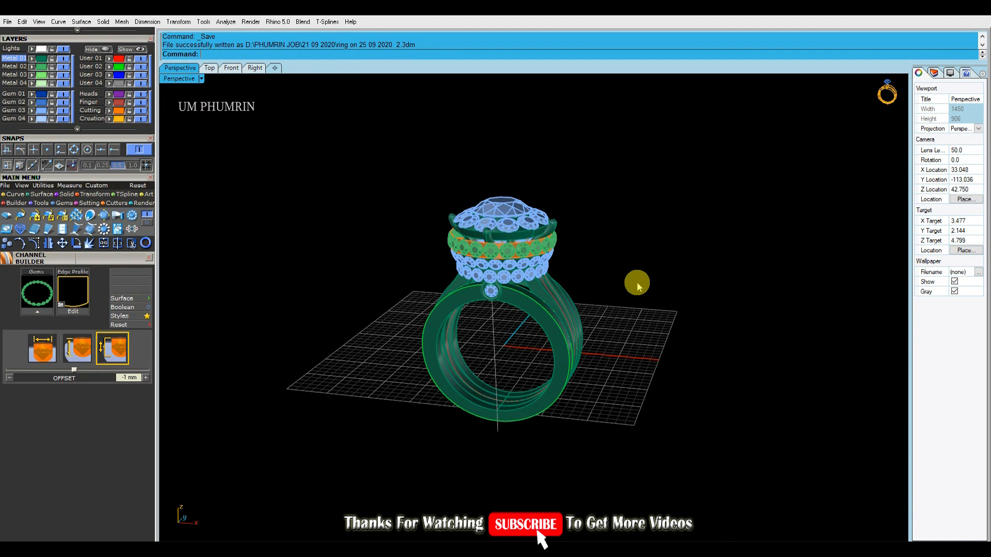
Step: Try moving the halo head and its prongs slightly down toward the new channel row
right_click_drag(637, 283, 646, 222)
scroll(604, 227, "up", 7)
left_click_drag(667, 200, 406, 137)
scroll(518, 178, "up", 6)
left_click_drag(515, 183, 522, 191)
scroll(697, 185, "down", 8)
left_click(723, 217)
mouse_move(723, 217)
right_mouse_down()
mouse_move(580, 173)
mouse_move(649, 211)
mouse_move(730, 207)
right_mouse_up()
key("ctrl+z")
Step: Select the halo head with its prongs and lower it closer to the new channel row
left_click_drag(711, 165, 405, 118)
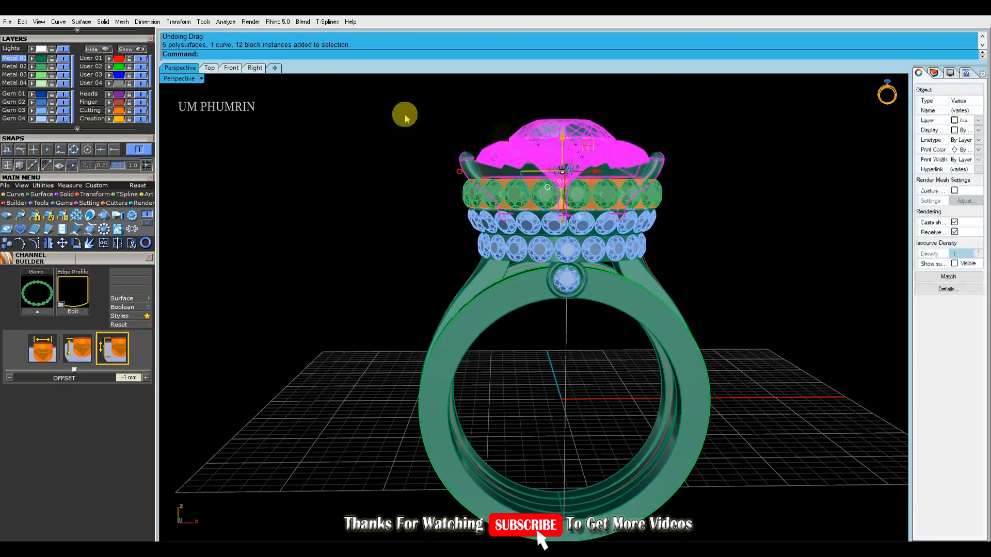
scroll(558, 170, "up", 10)
left_click_drag(557, 170, 566, 210)
scroll(566, 212, "down", 11)
left_click(743, 253)
right_click_drag(743, 253, 716, 243)
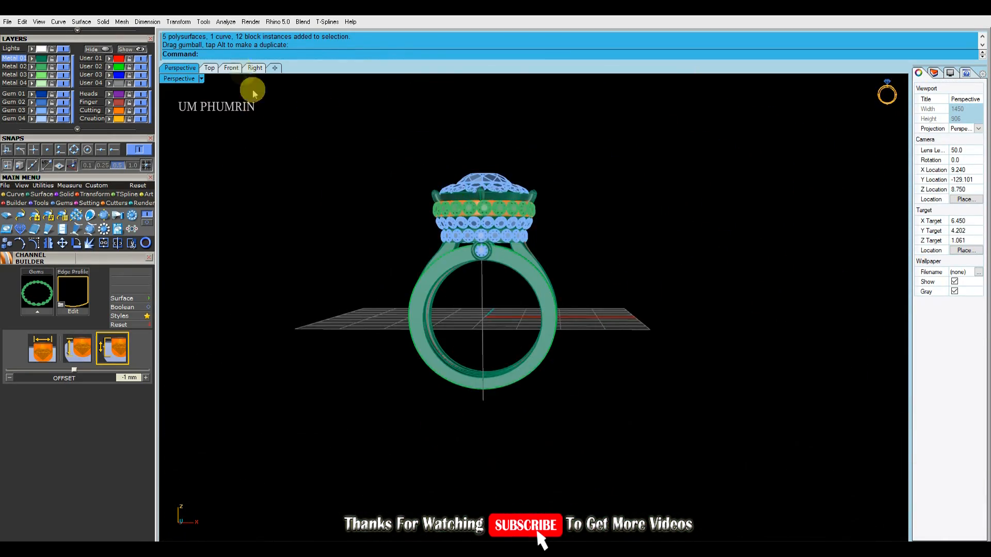
Step: Fine-tune the height of the halo head and its prongs above the new channel row
left_click(231, 68)
scroll(475, 189, "up", 6)
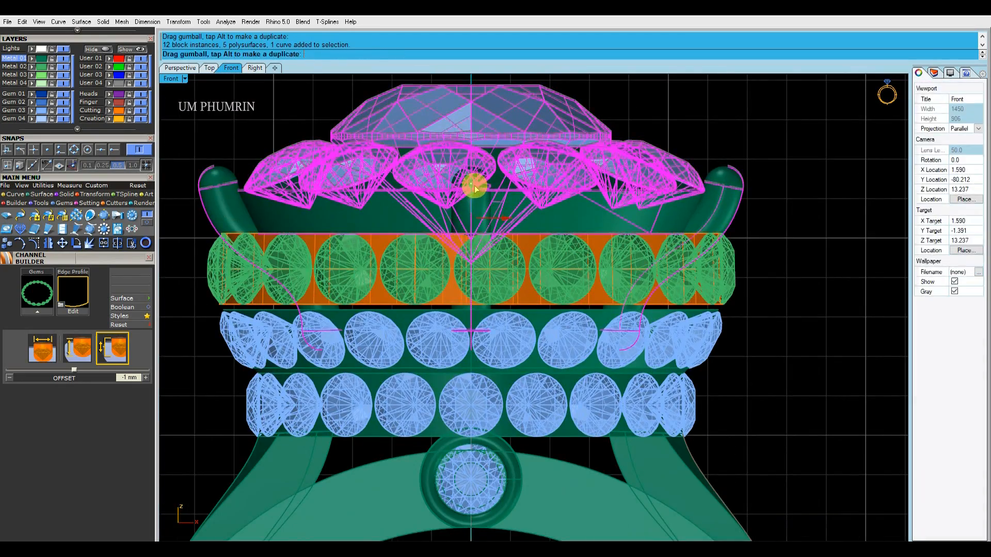
scroll(474, 189, "down", 5)
left_click(186, 68)
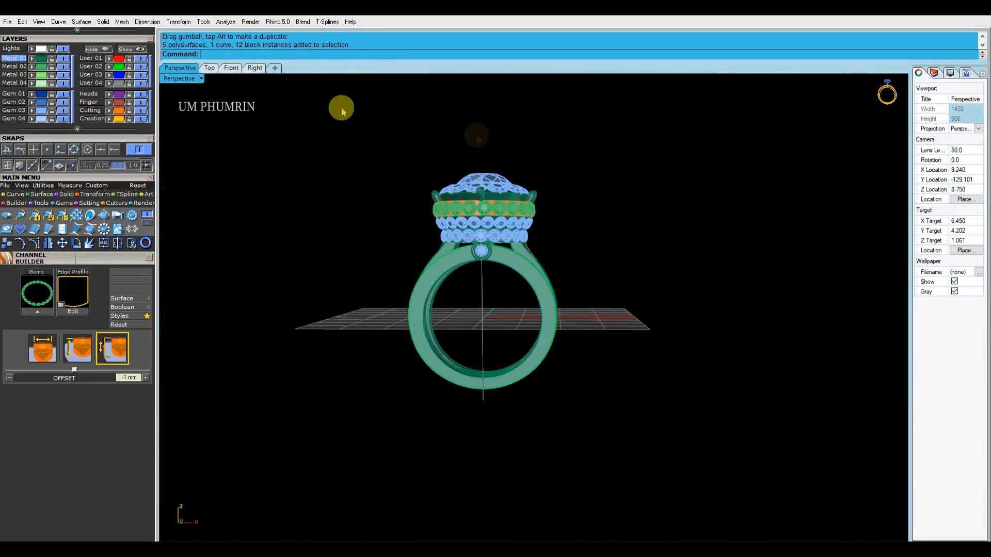
right_click_drag(511, 209, 550, 259)
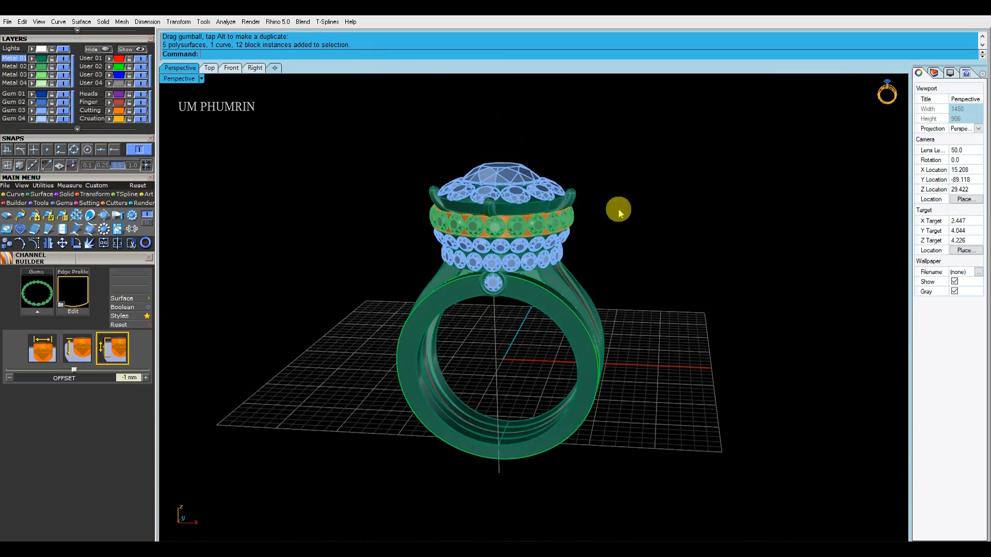
scroll(619, 212, "up", 4)
Step: Delete the stones of the row below the new channel, keeping only the single stone on the ring's side axis
left_click(600, 222)
left_click(608, 264)
right_click_drag(608, 265, 527, 205)
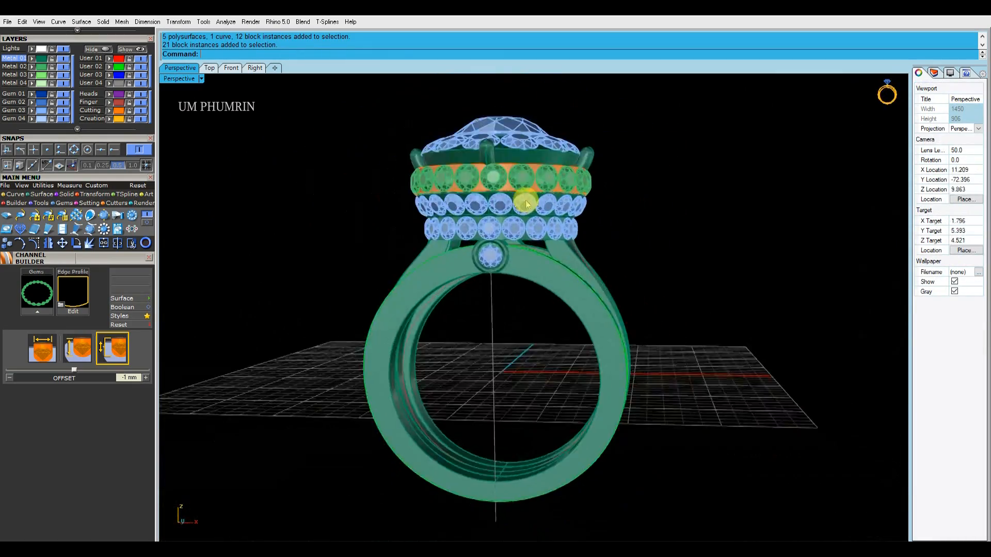
scroll(568, 204, "up", 3)
scroll(558, 202, "down", 4)
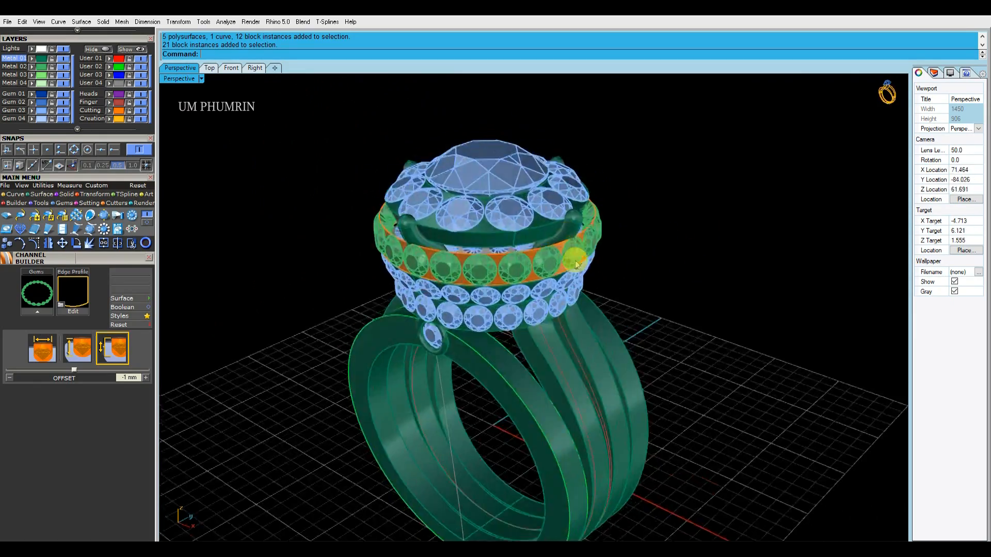
scroll(572, 265, "up", 4)
left_click(553, 195)
key("Escape")
scroll(443, 203, "up", 1)
scroll(504, 227, "down", 1)
left_click(504, 227)
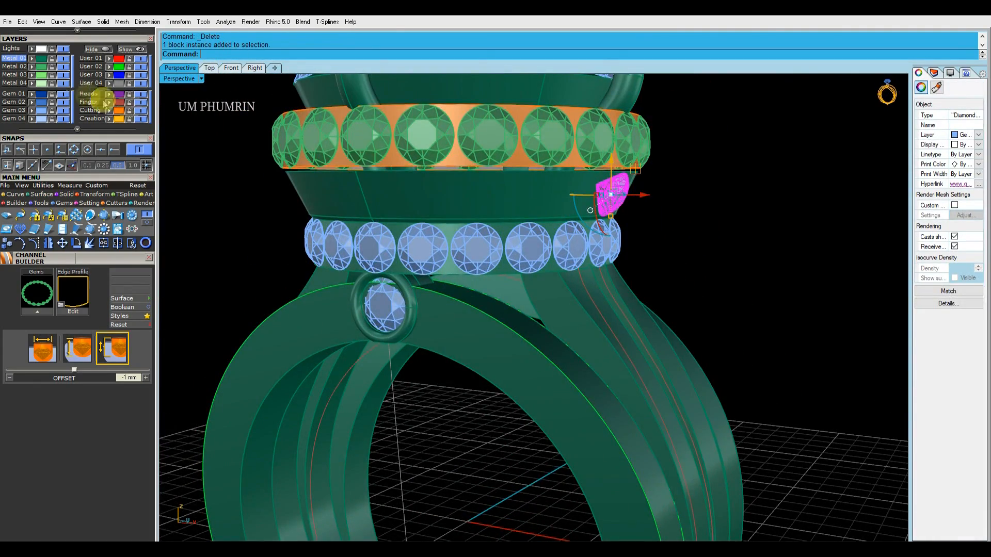
Step: Put the remaining stone on a light green metal layer and polar array it about the origin with 22 items over 360 degrees
left_click(229, 69)
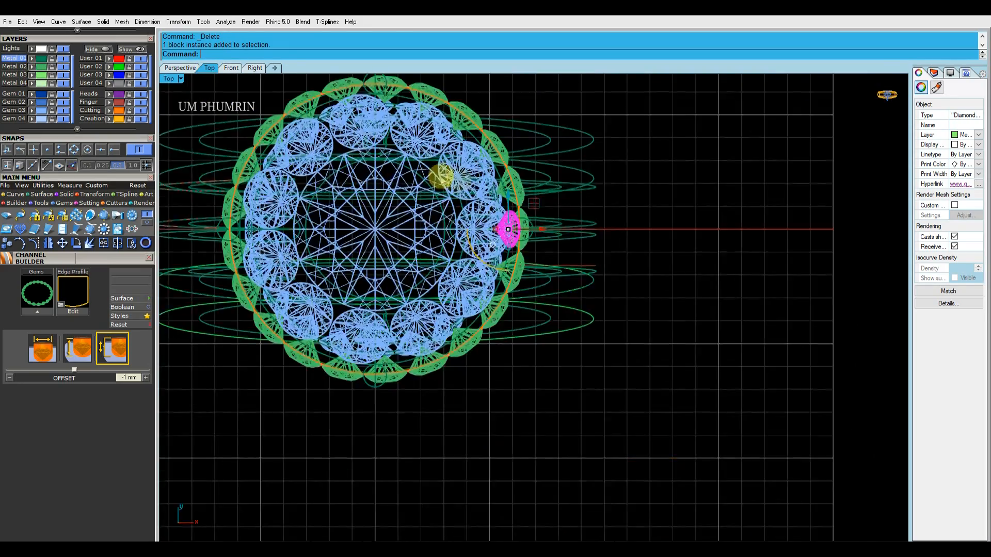
scroll(443, 173, "down", 2)
scroll(521, 217, "up", 5)
scroll(531, 206, "up", 1)
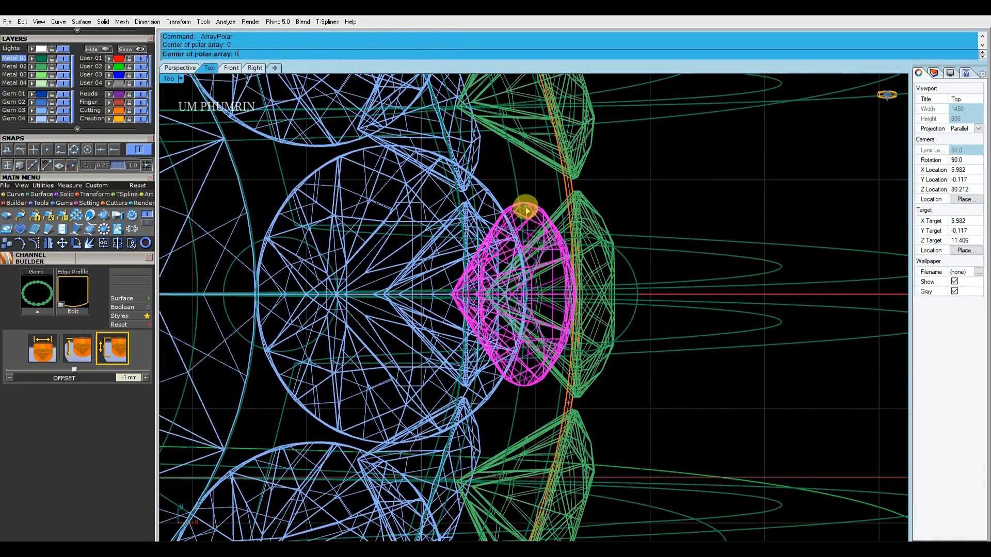
scroll(535, 227, "up", 1)
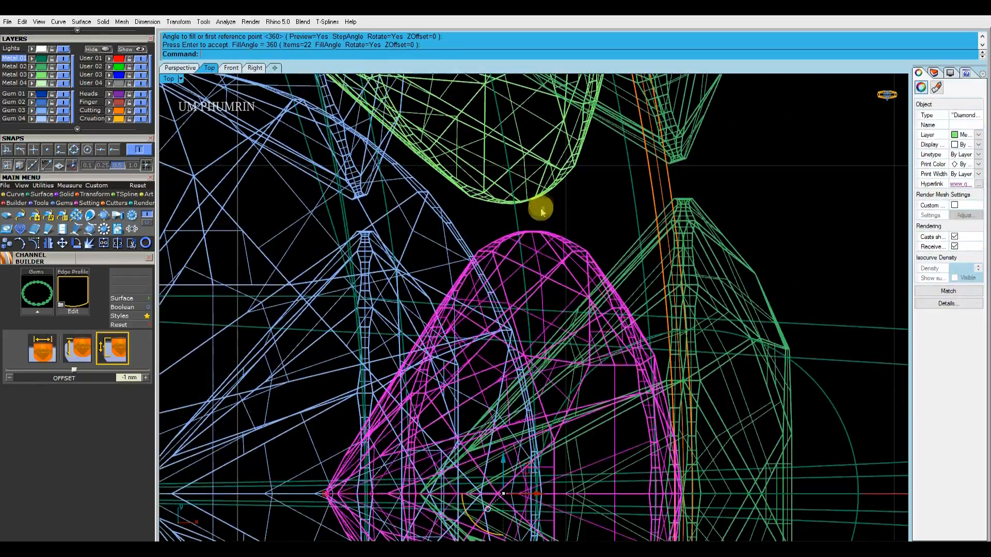
Step: Measure the gap between two neighbouring stones of the new 22-stone row with an aligned dimension
scroll(538, 206, "up", 2)
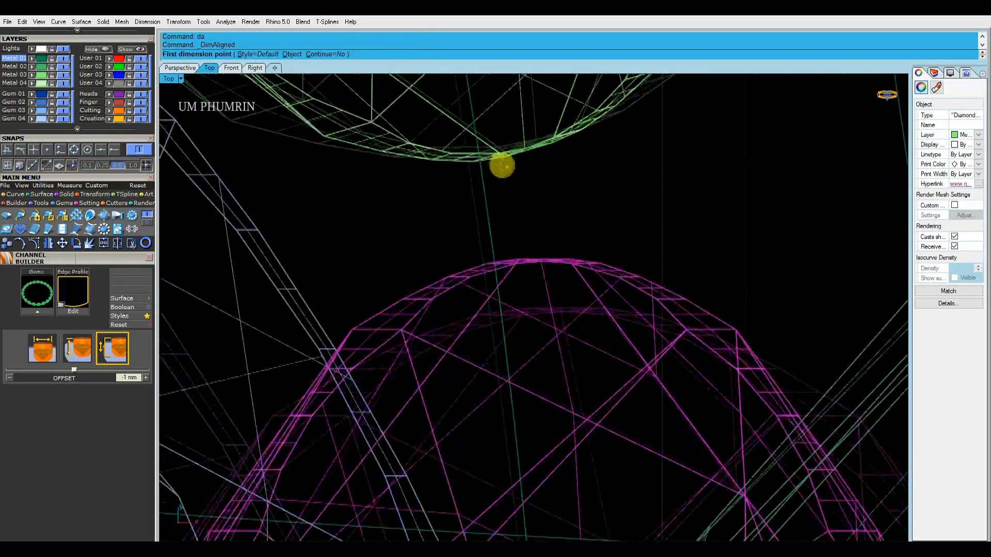
left_click(465, 159)
scroll(513, 336, "down", 3)
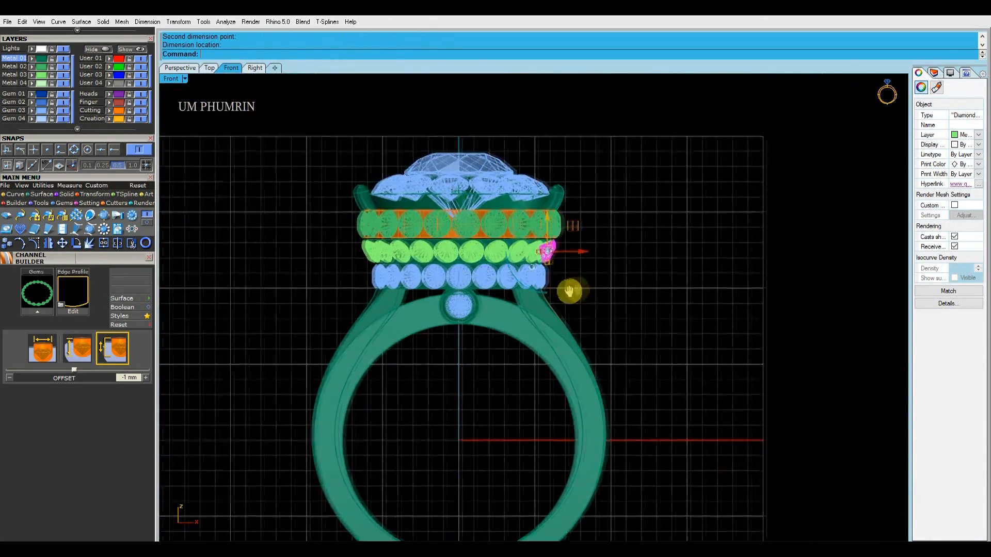
Step: Nudge the selected source stone of the 22-stone row slightly in the front view
scroll(568, 287, "up", 4)
scroll(531, 271, "up", 2)
left_click(507, 290)
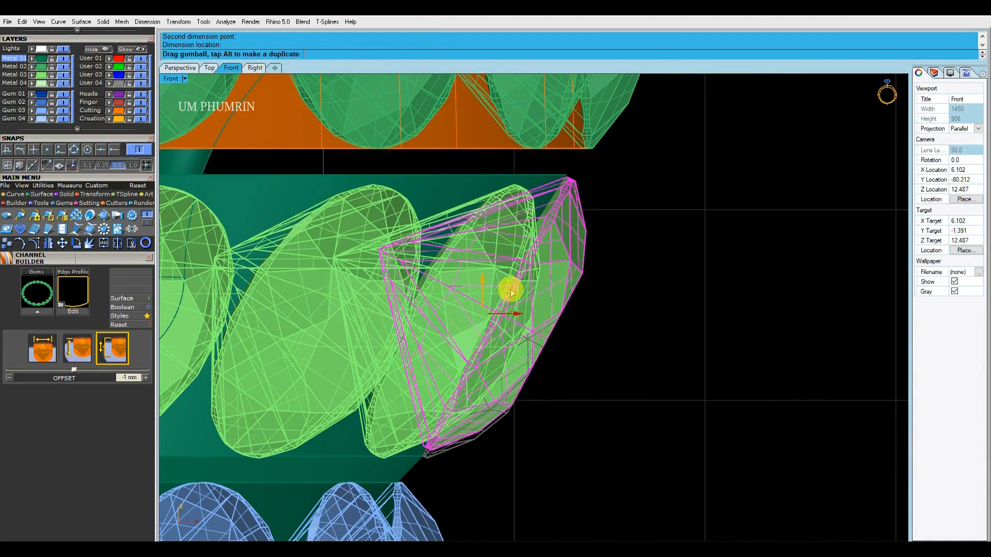
scroll(521, 283, "down", 2)
Step: Measure the clearance around the selected stone in the front view and check the row's spacing from above
type("da")
key("Return")
scroll(522, 214, "up", 5)
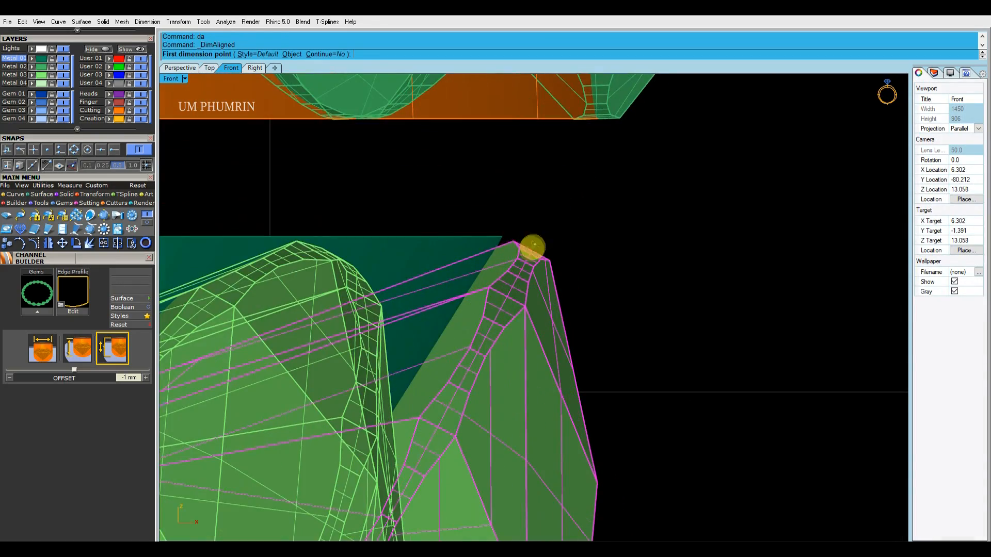
scroll(574, 121, "down", 5)
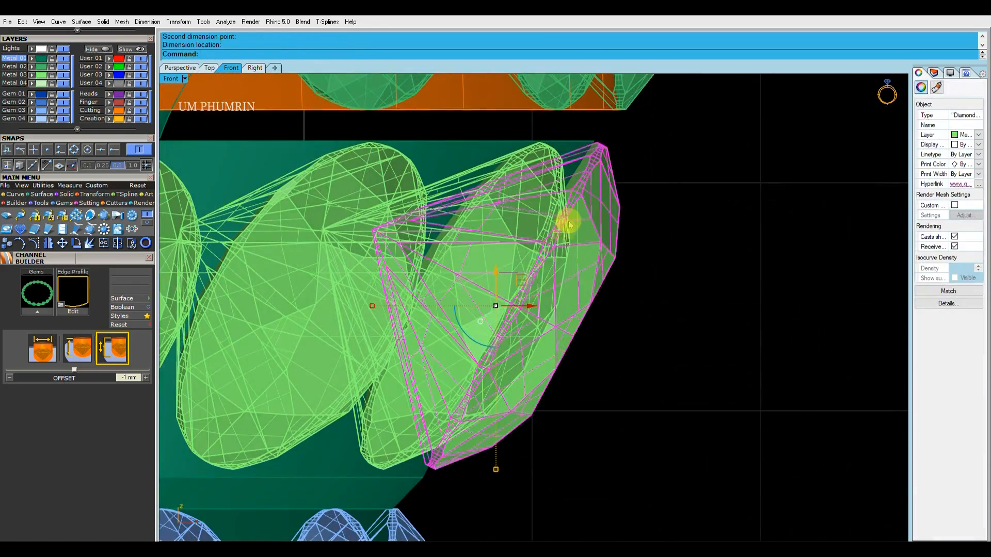
type("d")
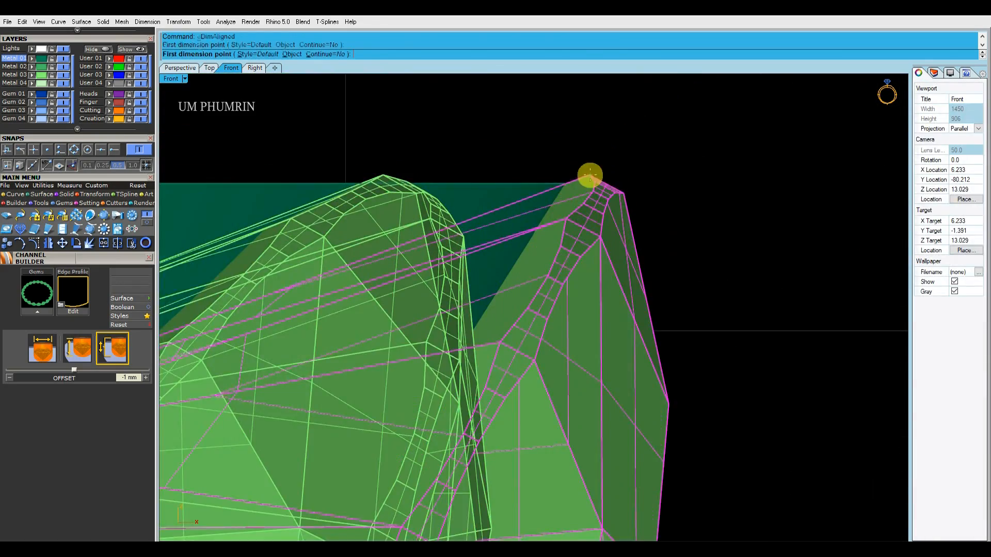
scroll(598, 166, "down", 5)
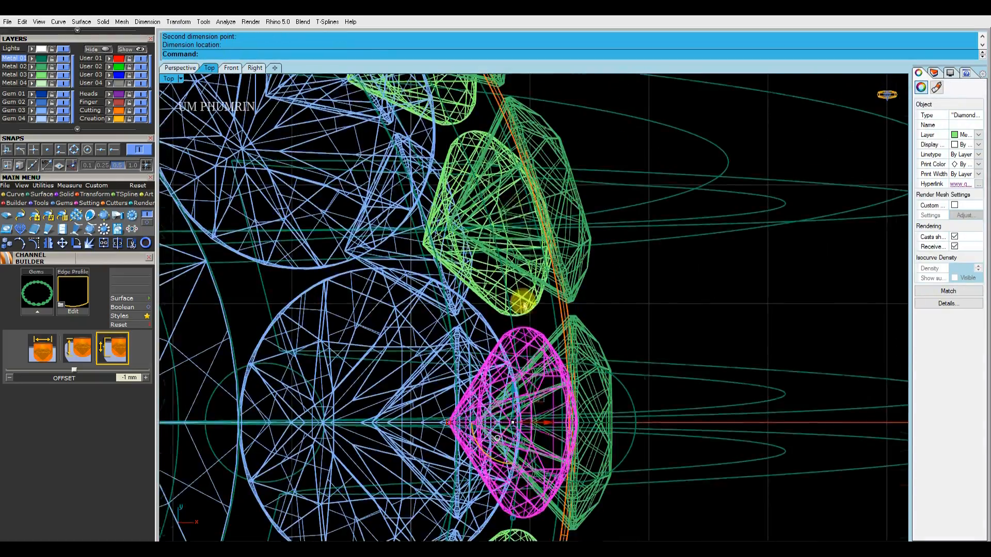
scroll(521, 232, "up", 5)
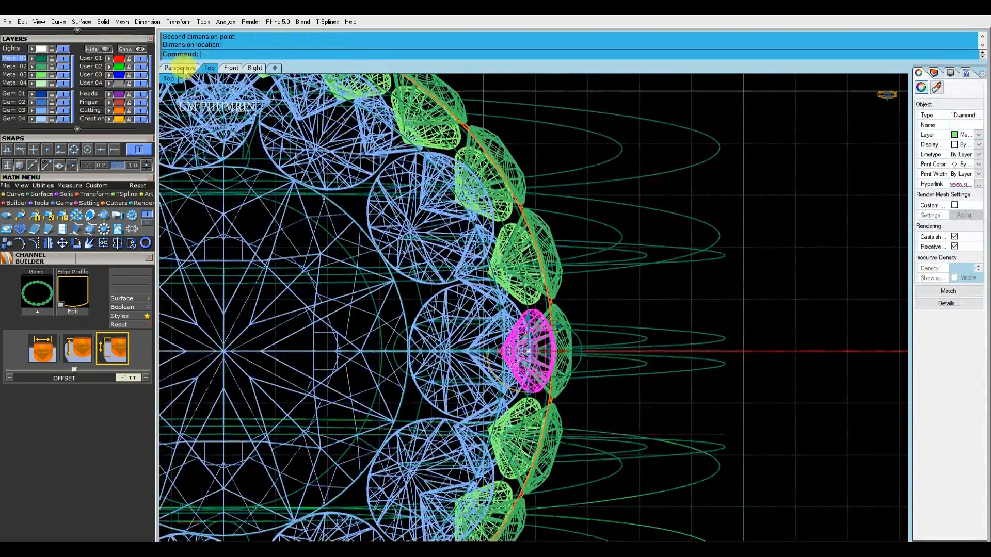
left_click(181, 68)
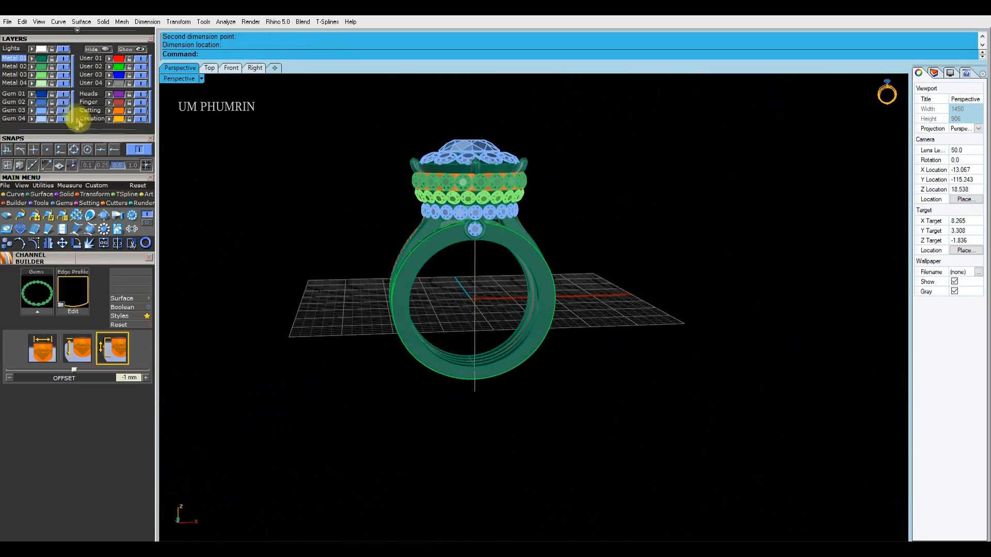
Step: Build a channel around the 22-stone row with Channel Builder at 100% width and delete the leftover surface
left_click(420, 250)
type("g")
middle_click(412, 261)
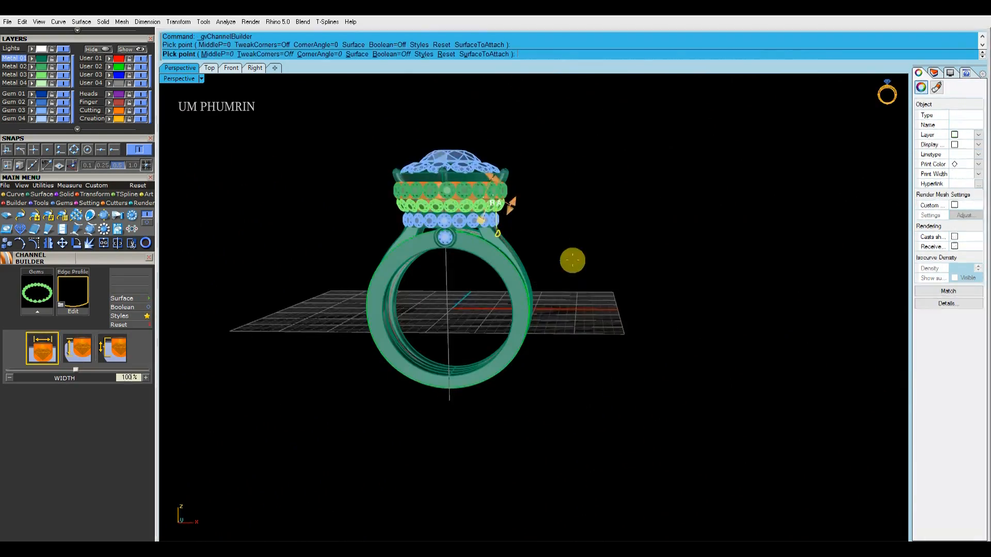
scroll(472, 215, "up", 10)
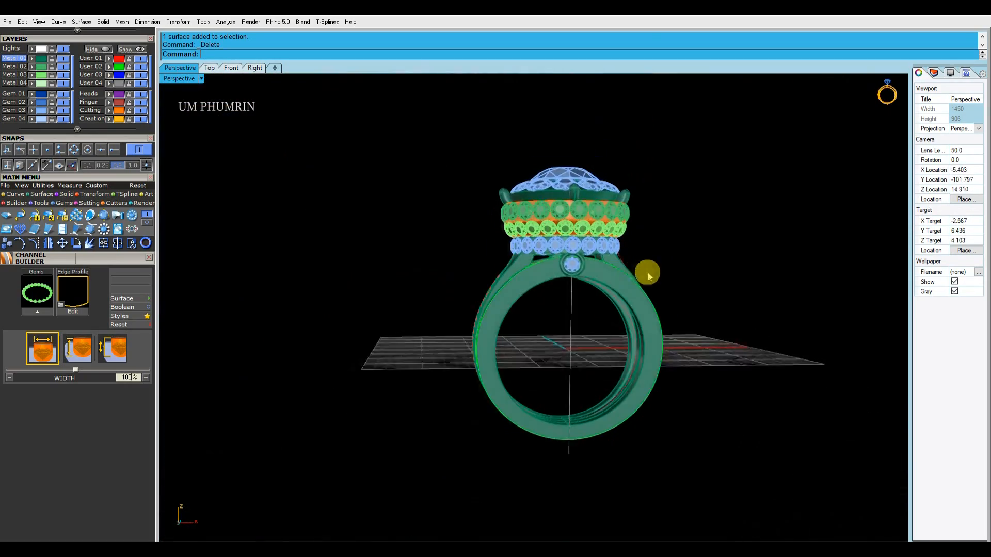
Step: Ungroup the lowest stone row and select one of its stones
right_click_drag(648, 274, 601, 371)
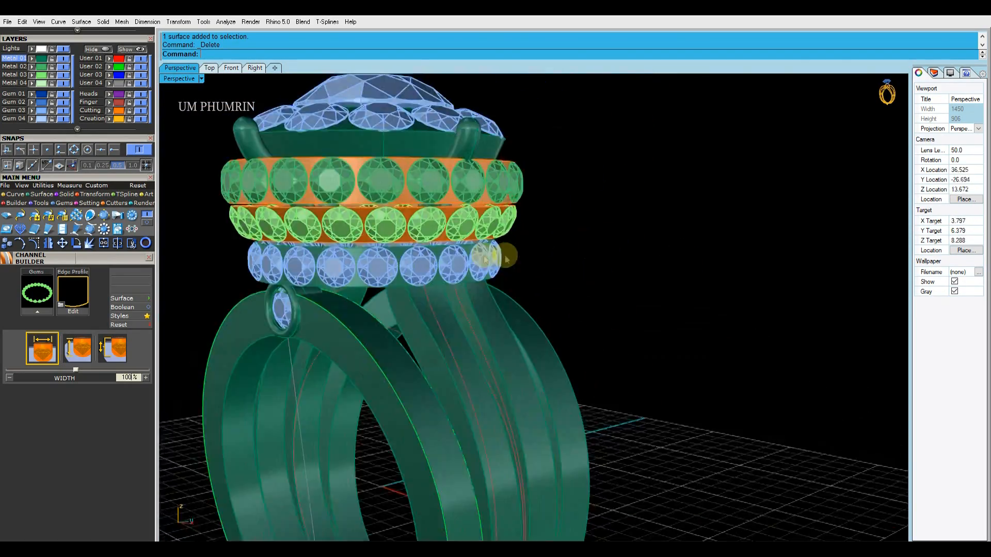
left_click(462, 248)
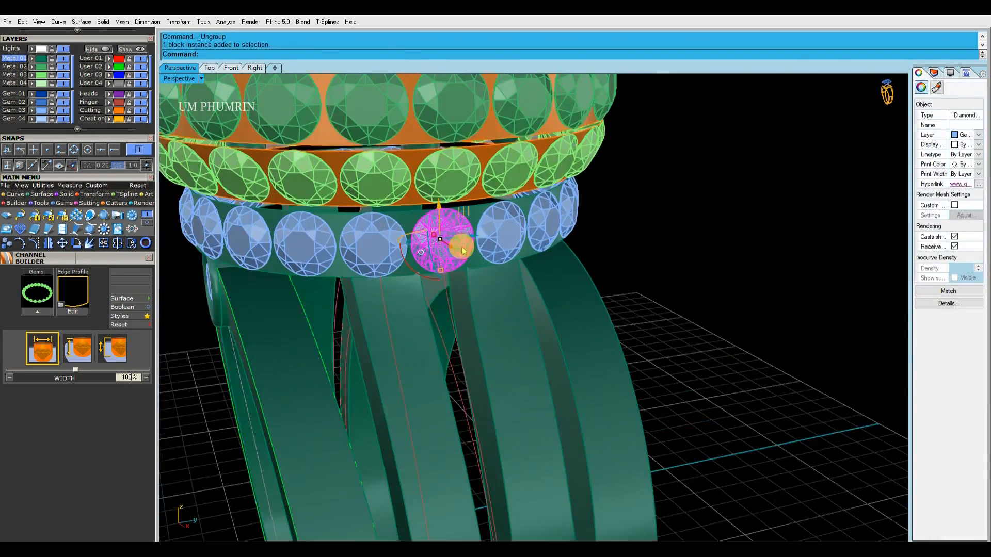
right_click_drag(462, 250, 513, 257)
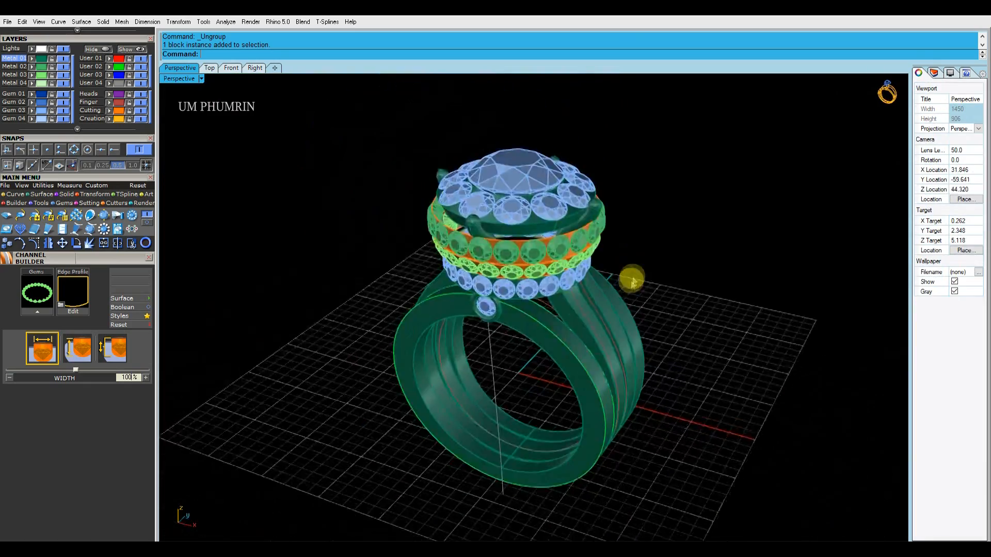
right_click_drag(630, 279, 624, 250)
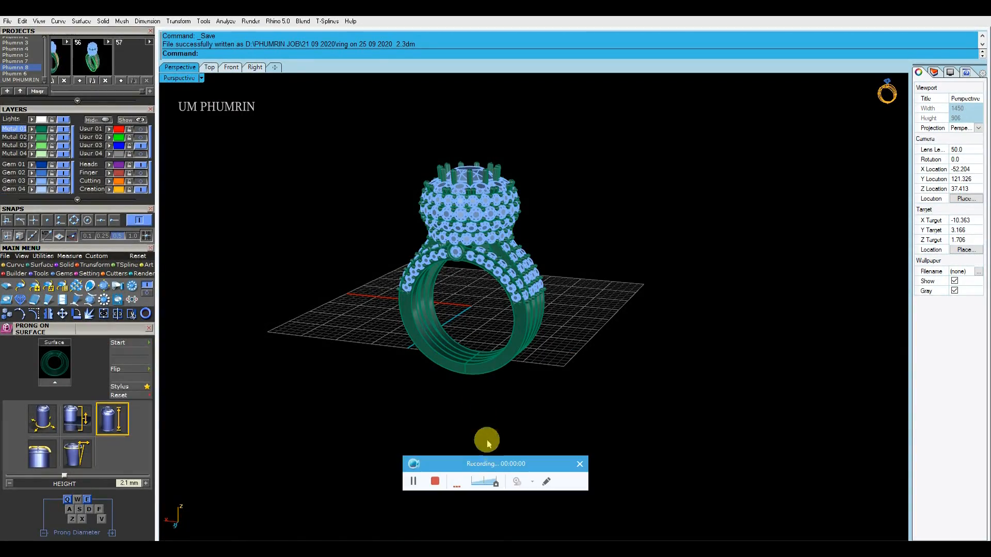
Step: Select the shank bands and save them as project file Phumrin 8_57.3dm
right_click_drag(484, 410, 571, 399)
right_click_drag(534, 363, 637, 392)
left_click_drag(638, 393, 511, 421)
left_click(122, 80)
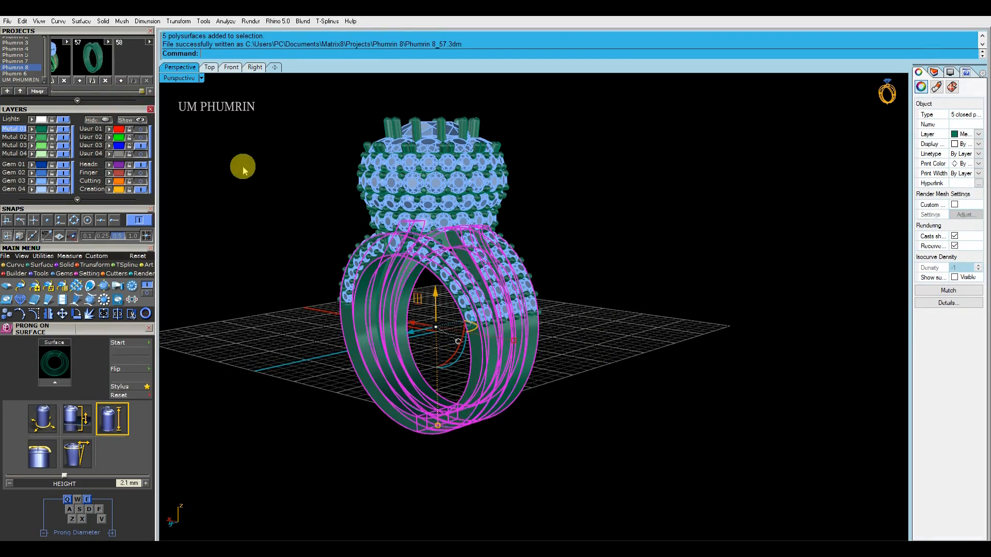
left_click(243, 166)
Step: Draw an angled cutting line across the shank just below the last stones in the front view
left_click(232, 67)
scroll(407, 233, "down", 5)
scroll(410, 232, "up", 5)
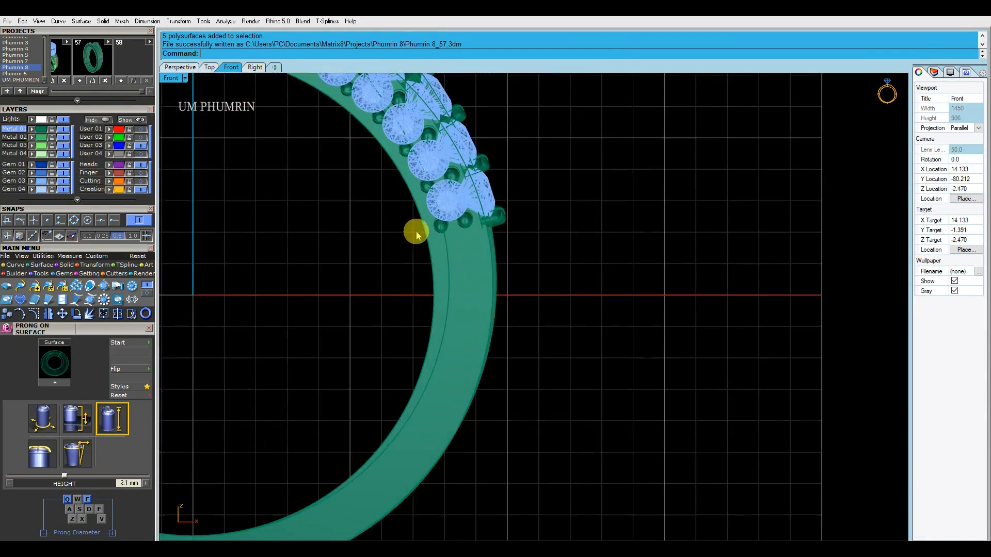
scroll(352, 245, "down", 3)
right_click_drag(395, 245, 448, 263)
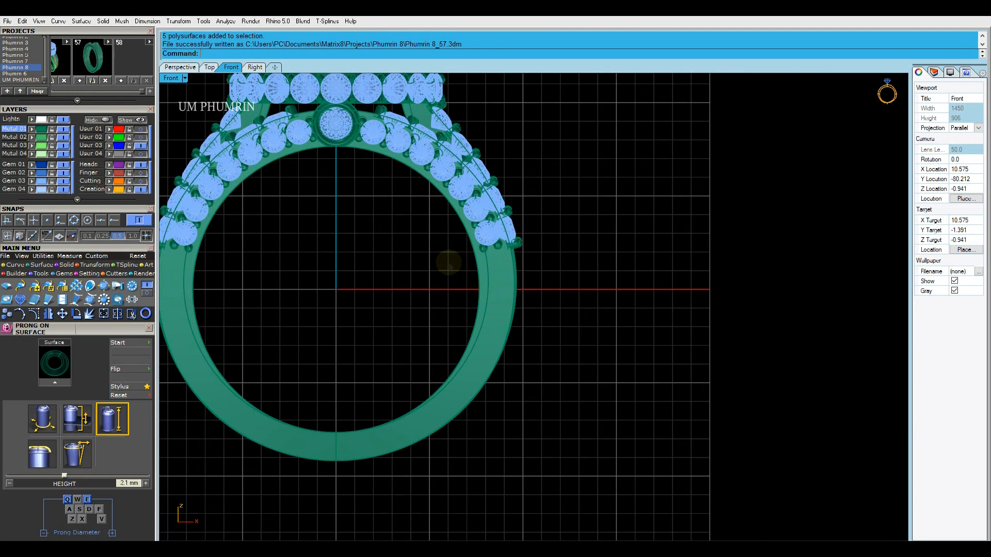
left_click(561, 238)
Step: Mirror the cutting line to the opposite side of the shank and split the shank bands with both lines
left_click_drag(599, 353, 441, 305)
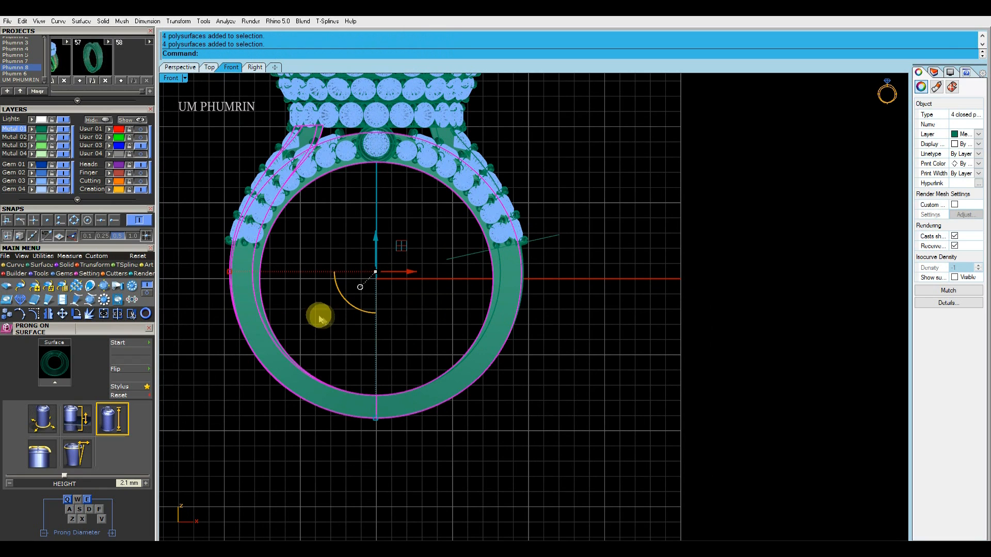
left_click(432, 250)
left_click(405, 286)
left_click(217, 305)
left_click(348, 312)
key("Return")
left_click_drag(461, 298, 308, 245)
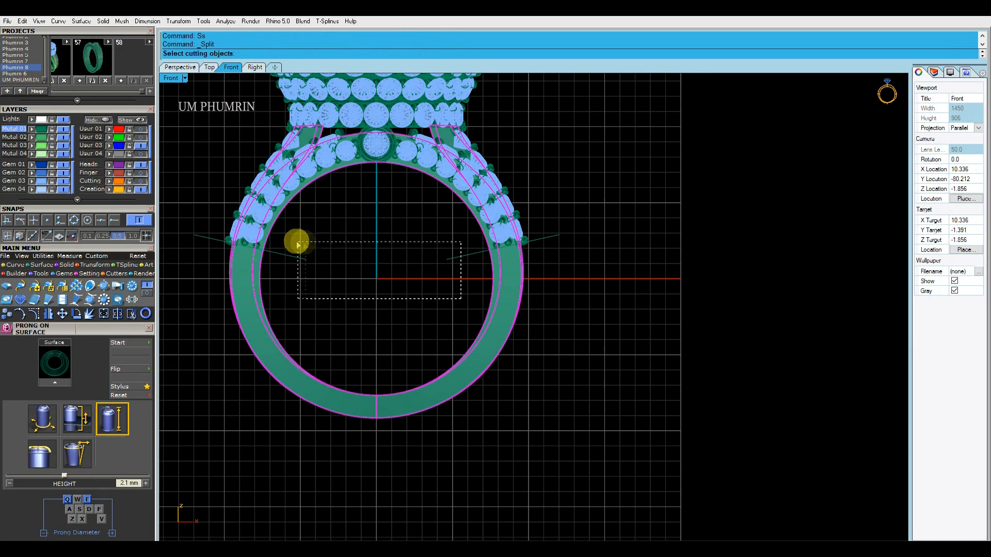
key("Return")
Step: Duplicate the inner and outer edges on one side of the split lower shank section
left_click(180, 67)
right_click_drag(540, 230, 465, 332)
scroll(481, 321, "up", 4)
left_click(440, 304)
key("Return")
left_click(549, 335)
Step: Delete the split lower pieces of the shank bands, keeping the two duplicated edge curves
right_click_drag(583, 338, 500, 321)
left_click_drag(608, 349, 553, 317)
right_click_drag(553, 317, 393, 273)
left_click(109, 153)
right_click_drag(343, 235, 534, 269)
left_click(350, 232)
left_click(509, 241, "shift")
key("Delete")
Step: Loft a surface between the two lower shank curves and delete the curves
left_click(366, 127)
scroll(369, 131, "down", 4)
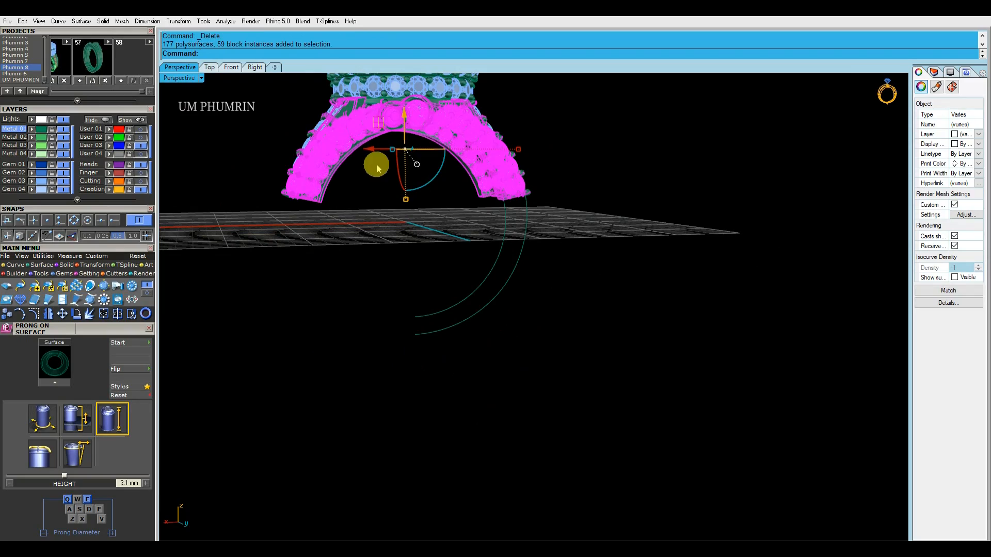
key("Return")
left_click(394, 232)
mouse_move(394, 232)
right_mouse_down()
mouse_move(378, 163)
mouse_move(397, 227)
right_mouse_up()
left_click_drag(542, 279, 465, 250)
right_click_drag(464, 250, 403, 263)
scroll(459, 273, "up", 3)
right_click_drag(465, 294, 471, 266, "shift")
key("ctrl+l")
key("Return")
key("Delete")
Step: Extend the upper edge of the lofted side surface toward the stone-set shank by a factor of 0.500
left_click(472, 266)
left_click(258, 252)
left_click(40, 266)
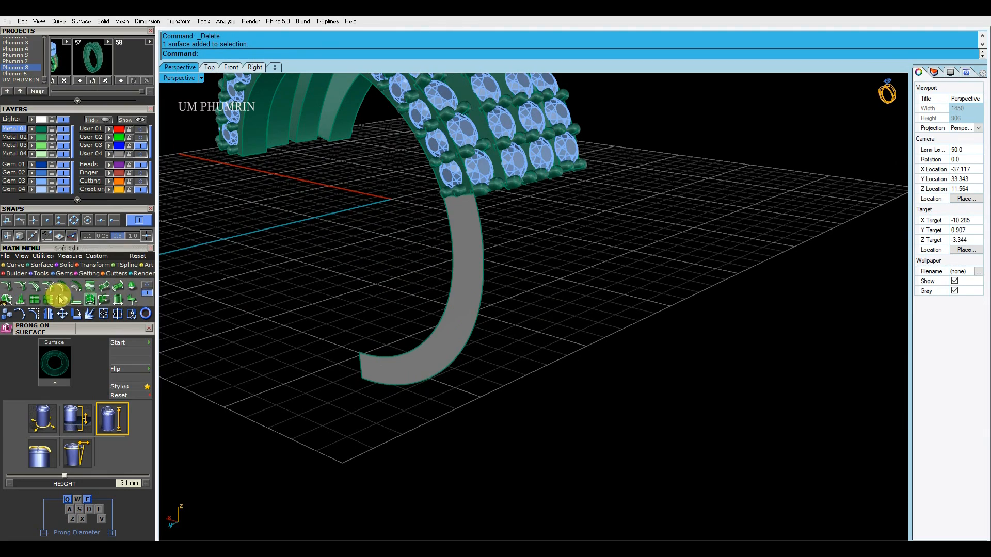
left_click(59, 299)
scroll(470, 191, "up", 5)
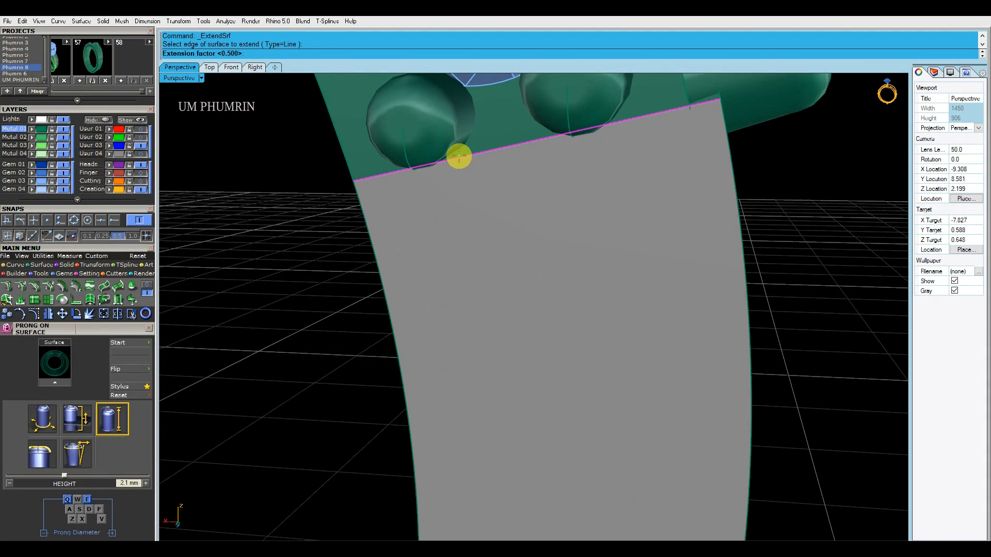
key("Return")
Step: Mirror the extended side surface to the opposite side of the shank
scroll(459, 156, "down", 8)
right_click_drag(466, 235, 449, 268)
left_click(450, 269)
key("ctrl+m")
right_click_drag(481, 310, 487, 345, "shift")
key("ctrl+b")
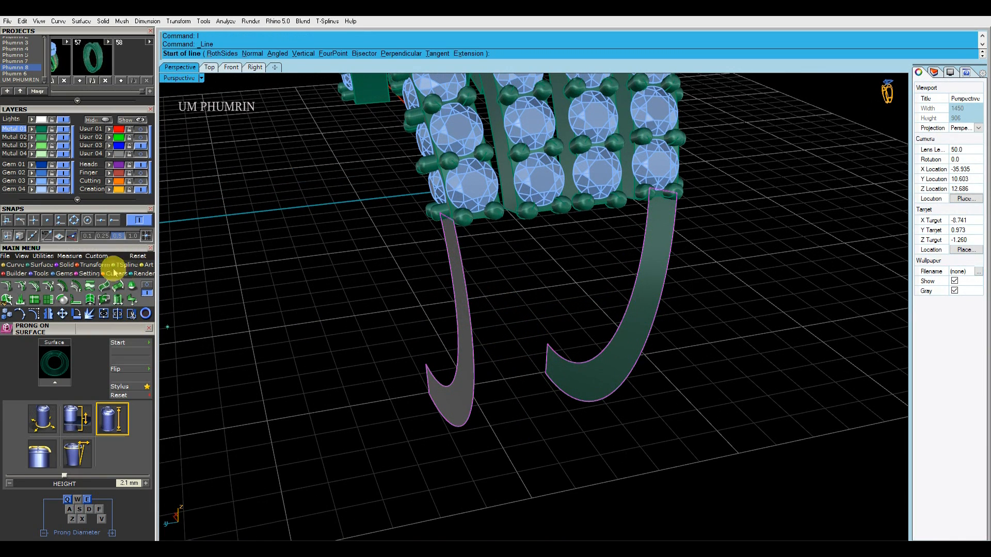
Step: Draw a line joining the lower ends of the two side surfaces and build the connecting band surface from it
left_click(116, 220)
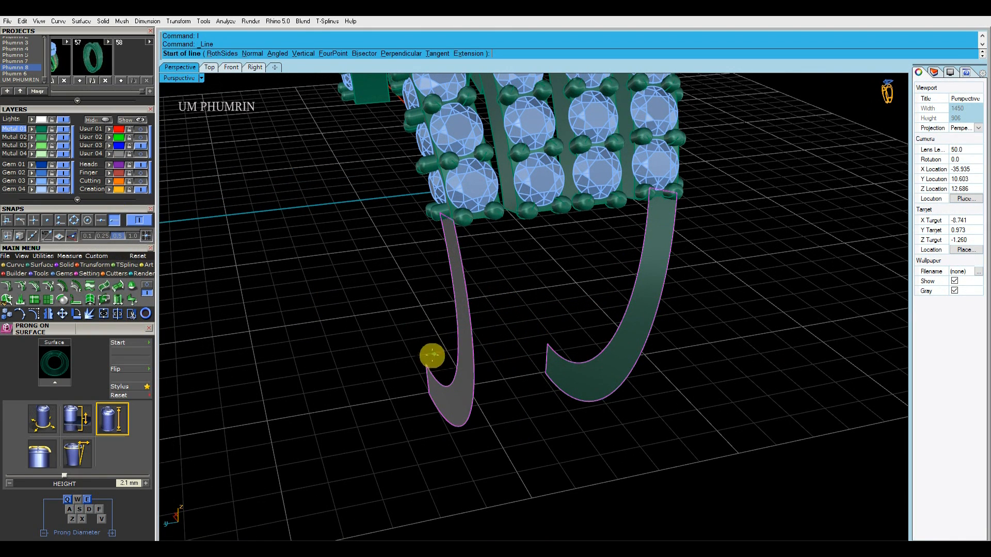
left_click(511, 351, "shift")
key("ctrl+2")
key("Return")
key("Delete")
Step: Mirror the lower half-band to complete the plain bottom of the shank
left_click_drag(654, 450, 448, 361)
scroll(448, 361, "down", 6)
right_click_drag(529, 378, 645, 426)
scroll(607, 377, "down", 4)
Step: Select all objects and hide their surface isocurves
key("ctrl+a")
left_click(956, 277)
left_click(630, 253)
right_click_drag(629, 253, 664, 312)
Step: Hide the construction grid and set the perspective display to Working Shade to view the finished ring
mouse_move(546, 246)
right_mouse_down()
mouse_move(553, 190)
mouse_move(568, 221)
right_mouse_up()
key("F7")
left_click(201, 79)
left_click(282, 398)
mouse_move(499, 258)
right_mouse_down()
mouse_move(533, 264)
mouse_move(622, 222)
mouse_move(593, 283)
mouse_move(497, 194)
mouse_move(412, 234)
mouse_move(460, 248)
mouse_move(398, 241)
mouse_move(389, 226)
mouse_move(494, 317)
mouse_move(471, 316)
mouse_move(634, 303)
mouse_move(611, 308)
mouse_move(671, 327)
mouse_move(666, 336)
mouse_move(618, 301)
mouse_move(724, 327)
mouse_move(668, 336)
mouse_move(679, 341)
mouse_move(682, 309)
mouse_move(705, 293)
mouse_move(652, 304)
mouse_move(619, 285)
right_mouse_up()
right_click_drag(682, 254, 649, 272)
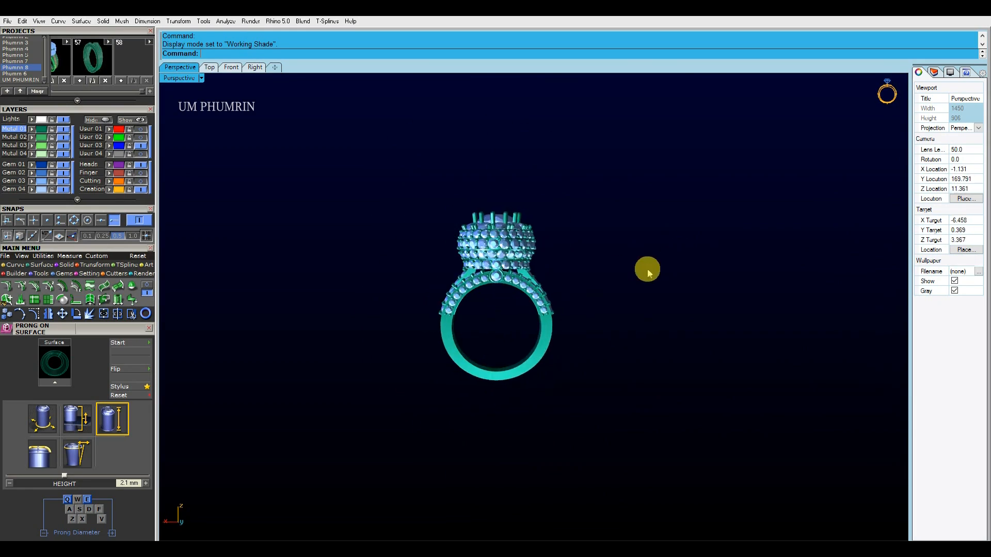
Step: Restore the four-viewport layout and set the Top, Front and Right views to Working Shade
double_click(188, 81)
left_click(176, 78)
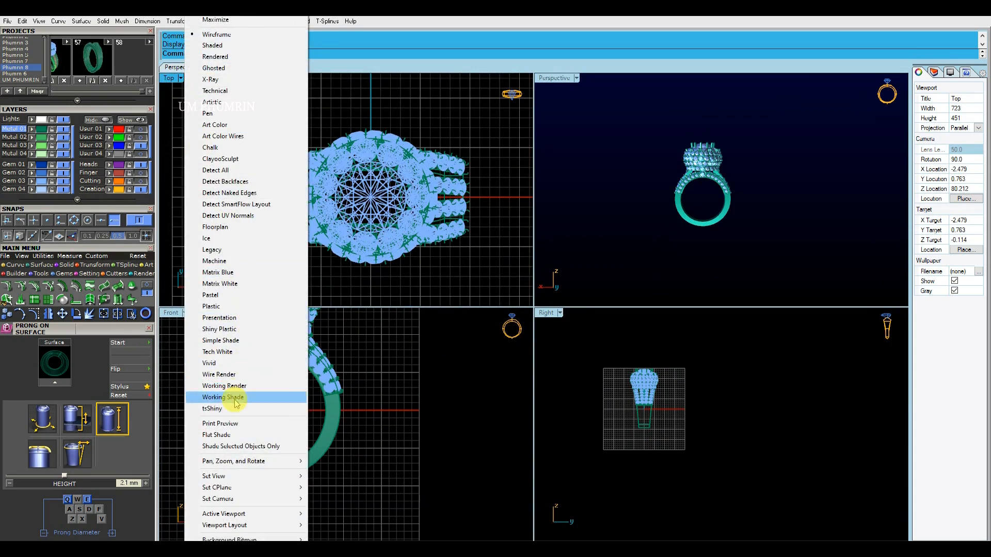
left_click(232, 398)
scroll(645, 428, "up", 5)
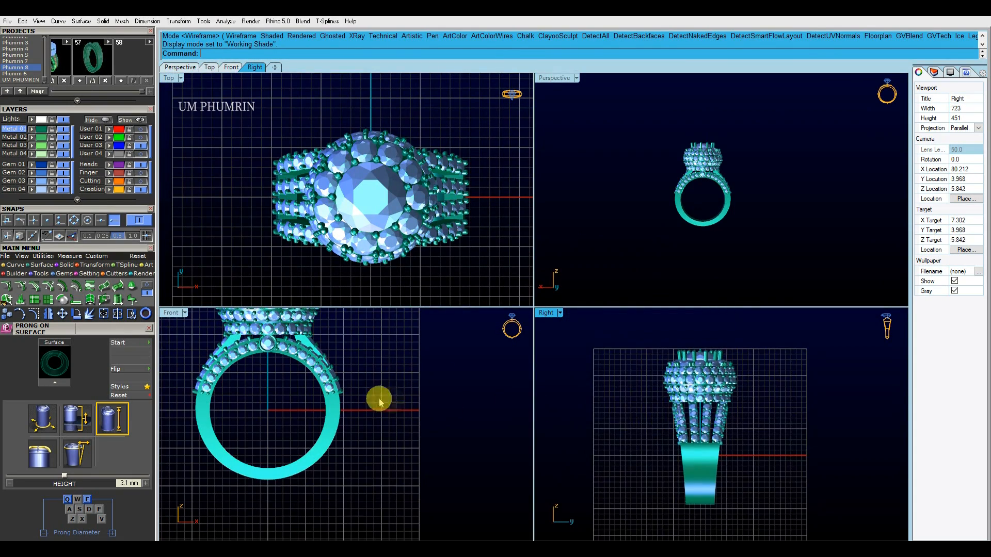
Step: Hide the construction grids in the Front, Top and Right viewports, leaving the whole ring framed in each
scroll(380, 402, "down", 3)
right_click_drag(381, 413, 430, 405)
key("F7")
right_click_drag(473, 249, 437, 240)
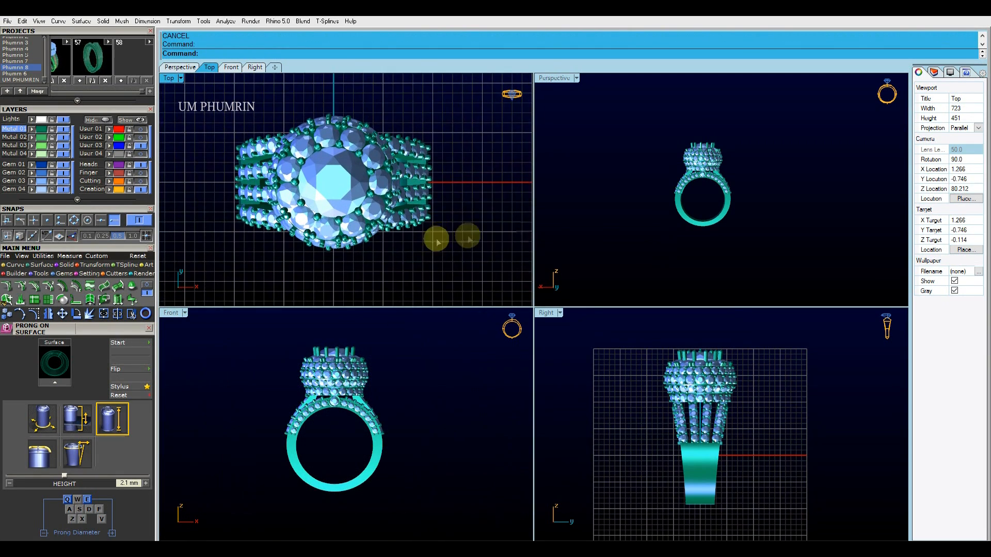
key("F7")
right_click_drag(715, 224, 657, 266)
scroll(717, 216, "up", 4)
right_click_drag(722, 196, 737, 232, "shift")
right_click_drag(792, 387, 799, 391)
key("F7")
scroll(799, 394, "down", 1)
scroll(465, 424, "up", 1)
right_click_drag(452, 429, 473, 428)
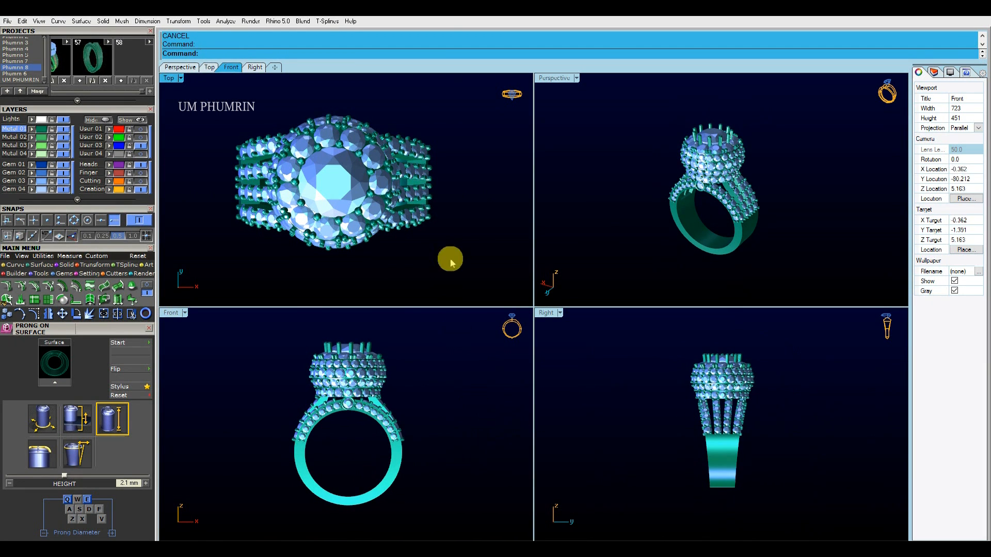
Step: Examine the finished ring's head, stone-set shoulders and plain band from an angled perspective view
right_click_drag(451, 263, 450, 259)
scroll(773, 243, "up", 1)
right_click_drag(773, 243, 779, 248)
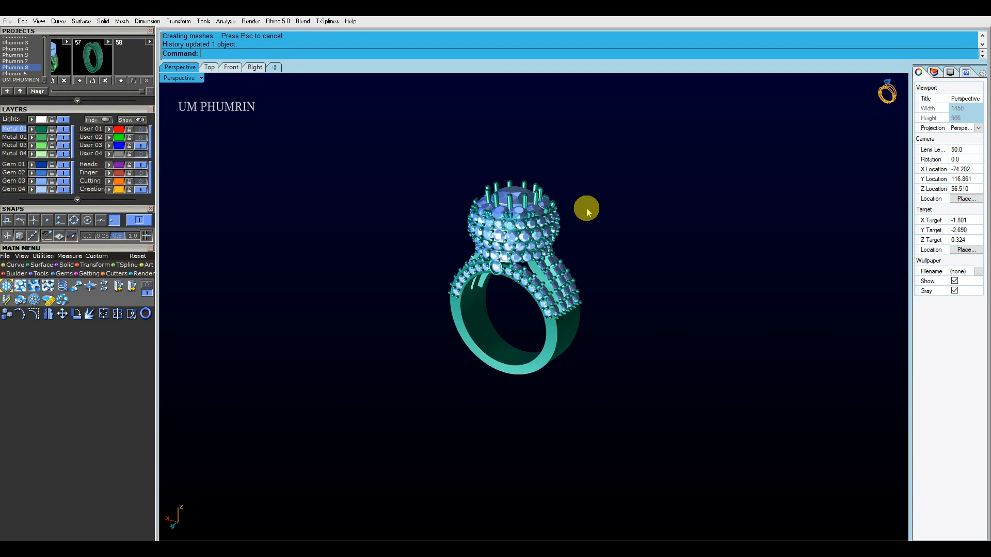
right_click_drag(637, 250, 655, 267)
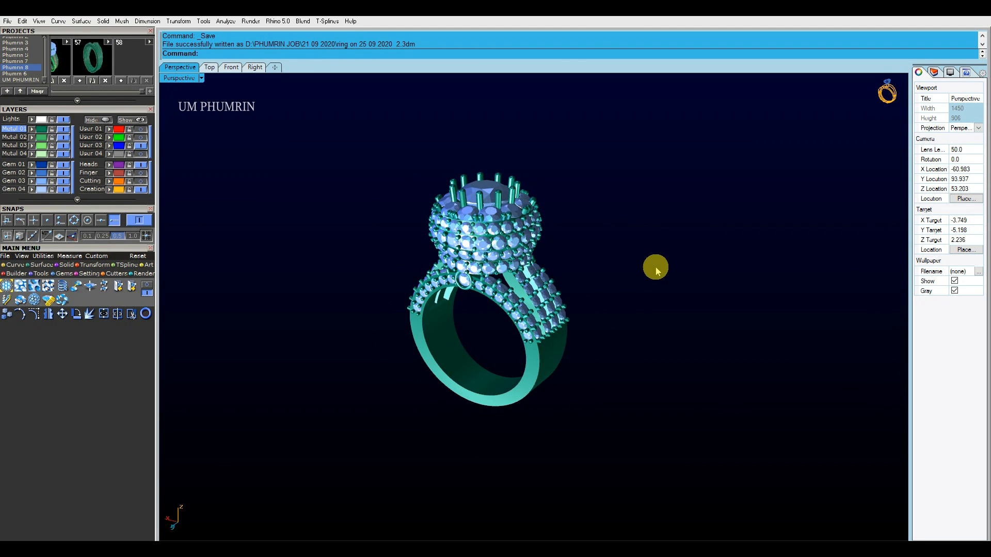